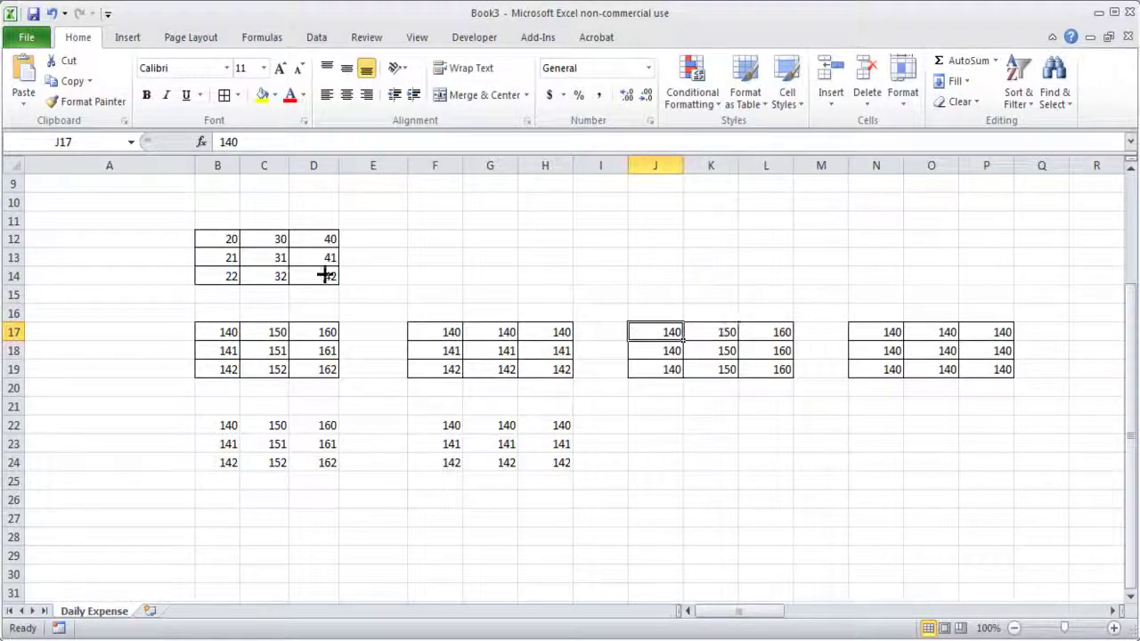
Step: Copy the formula =$B12+120 from F22 and paste it into J22
{"action": "left_click", "coordinate": [672, 350]}
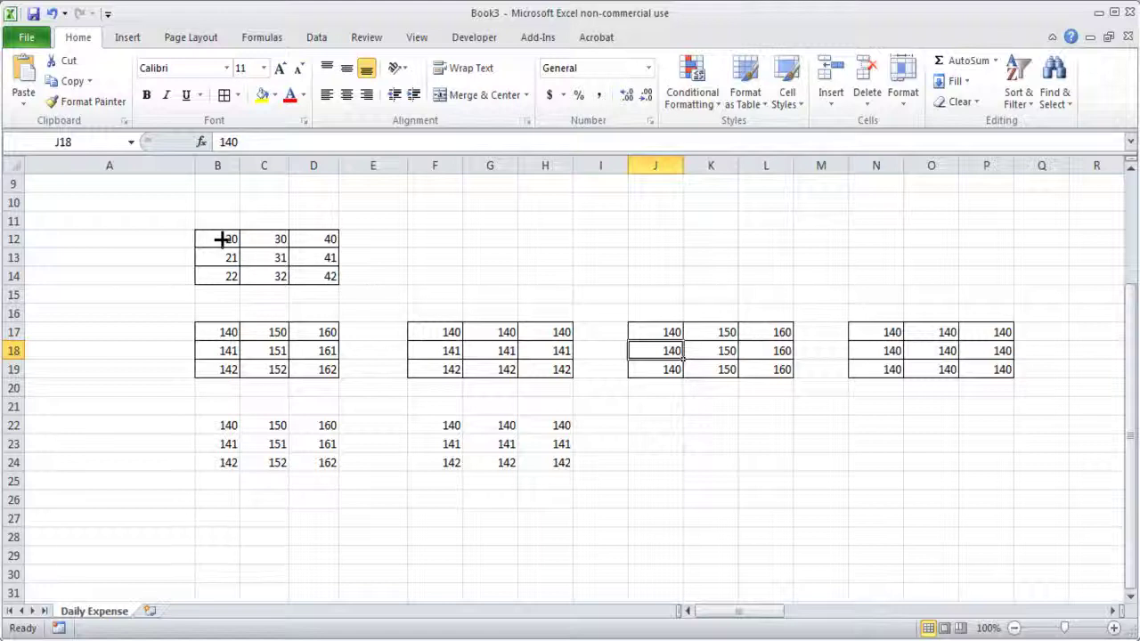
{"action": "double_click", "coordinate": [448, 423]}
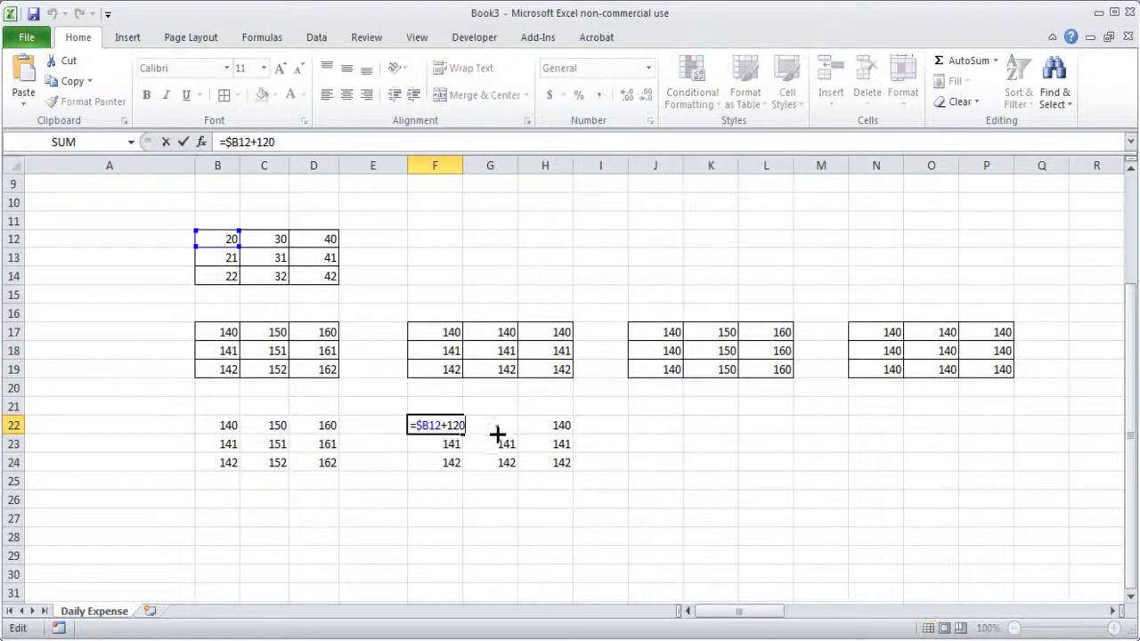
{"action": "key", "text": "shift+Home"}
{"action": "key", "text": "ctrl+c"}
{"action": "key", "text": "Return"}
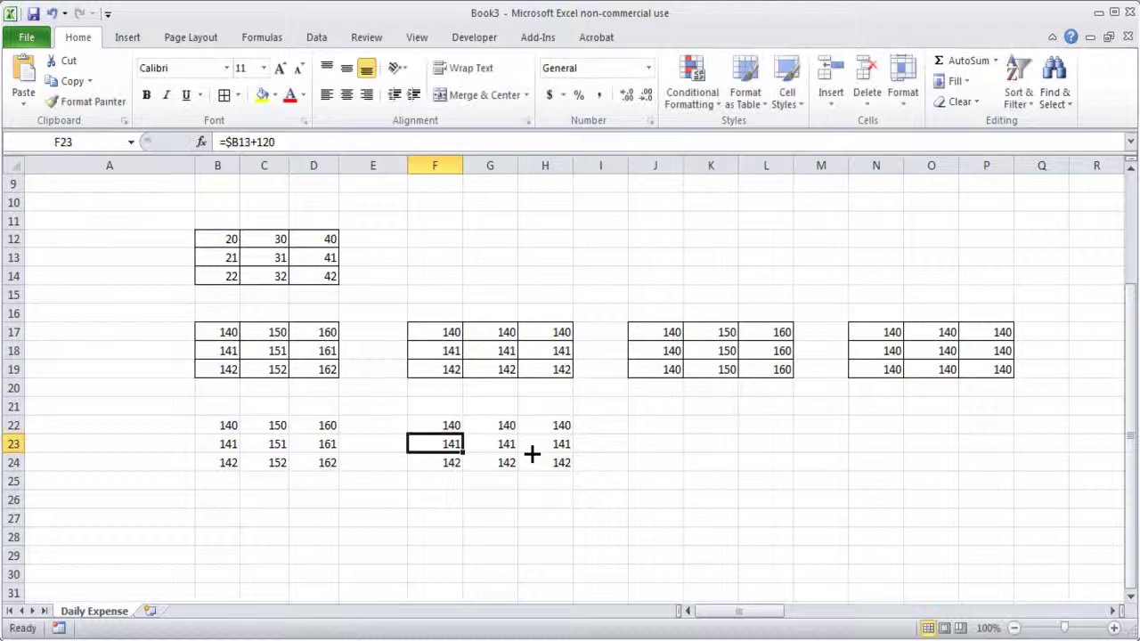
{"action": "left_click", "coordinate": [646, 427]}
{"action": "key", "text": "ctrl+v"}
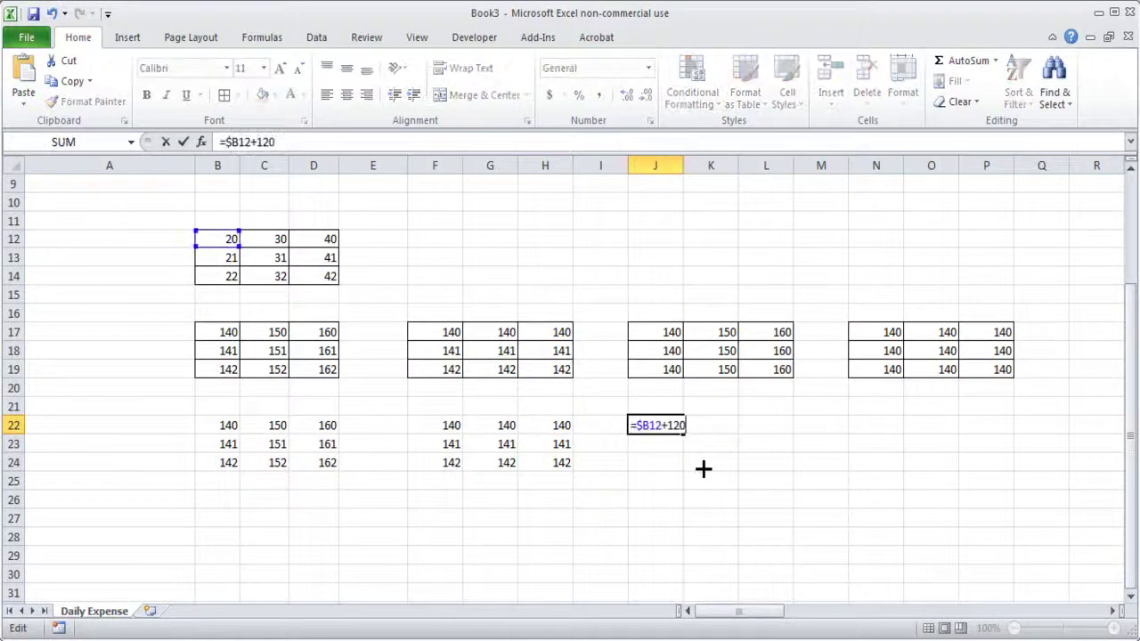
{"action": "left_click", "coordinate": [687, 481]}
Step: Switch to Windows Journal and draw a circled C1 with a rightward arrow below the $C1, $C2, $C3 notes
{"action": "key", "text": "alt+Tab"}
{"action": "scroll", "coordinate": [677, 463], "scroll_direction": "down", "scroll_amount": 5}
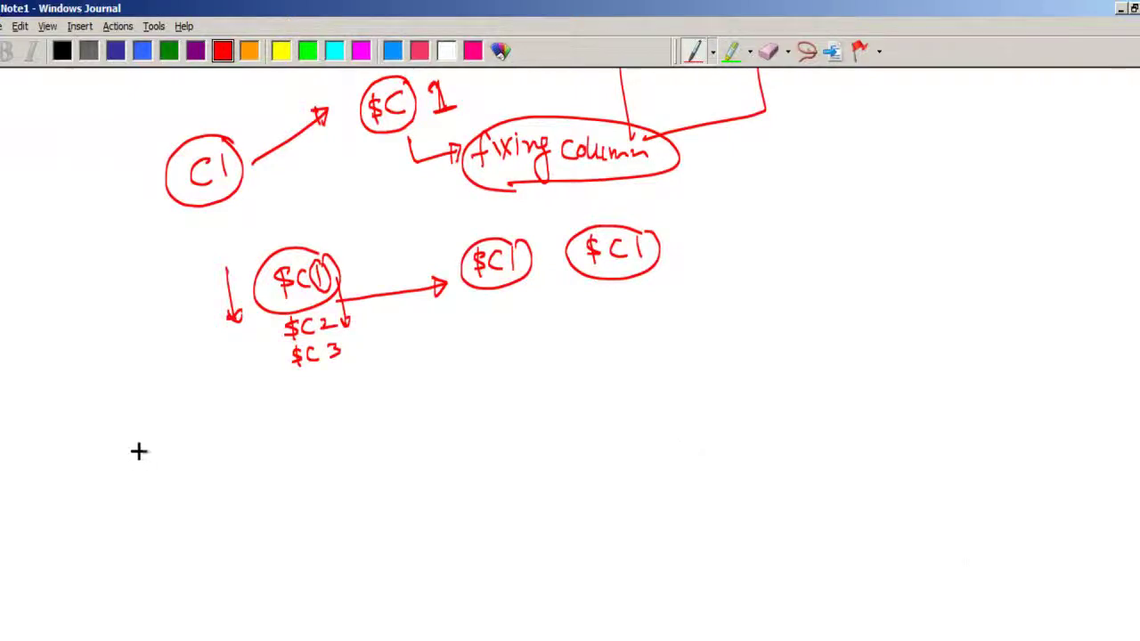
{"action": "mouse_move", "coordinate": [211, 442]}
{"action": "left_mouse_down"}
{"action": "mouse_move", "coordinate": [206, 465]}
{"action": "mouse_move", "coordinate": [236, 468]}
{"action": "mouse_move", "coordinate": [317, 432]}
{"action": "mouse_move", "coordinate": [315, 451]}
{"action": "left_mouse_up"}
Step: Switch to Excel and look at the values in K17 and C12
{"action": "key", "text": "alt+Tab"}
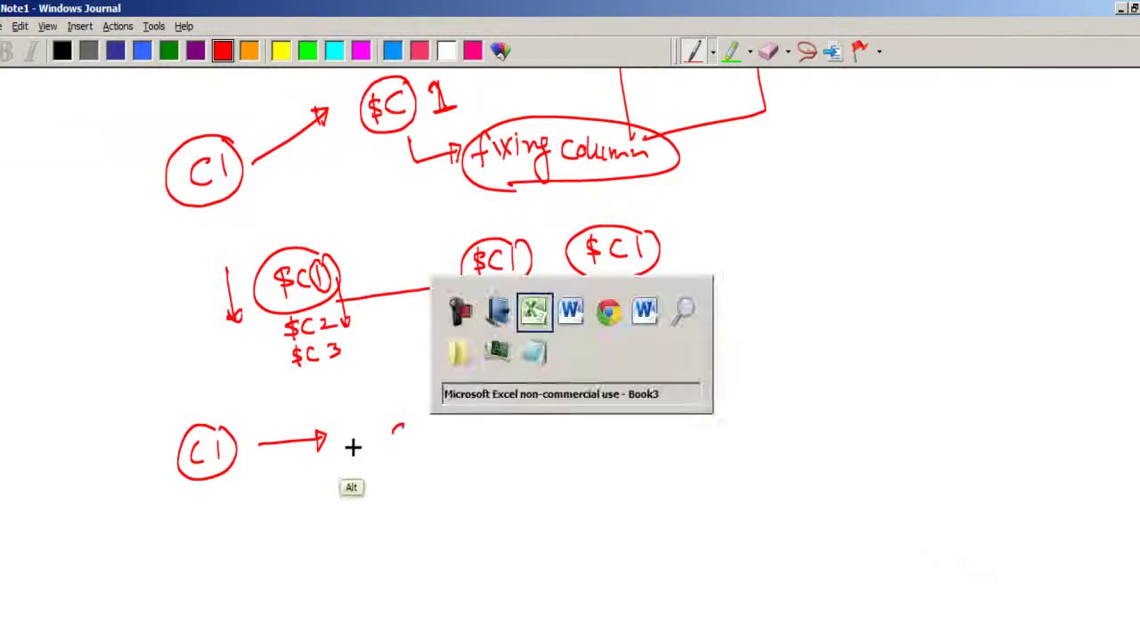
{"action": "left_click", "coordinate": [721, 336]}
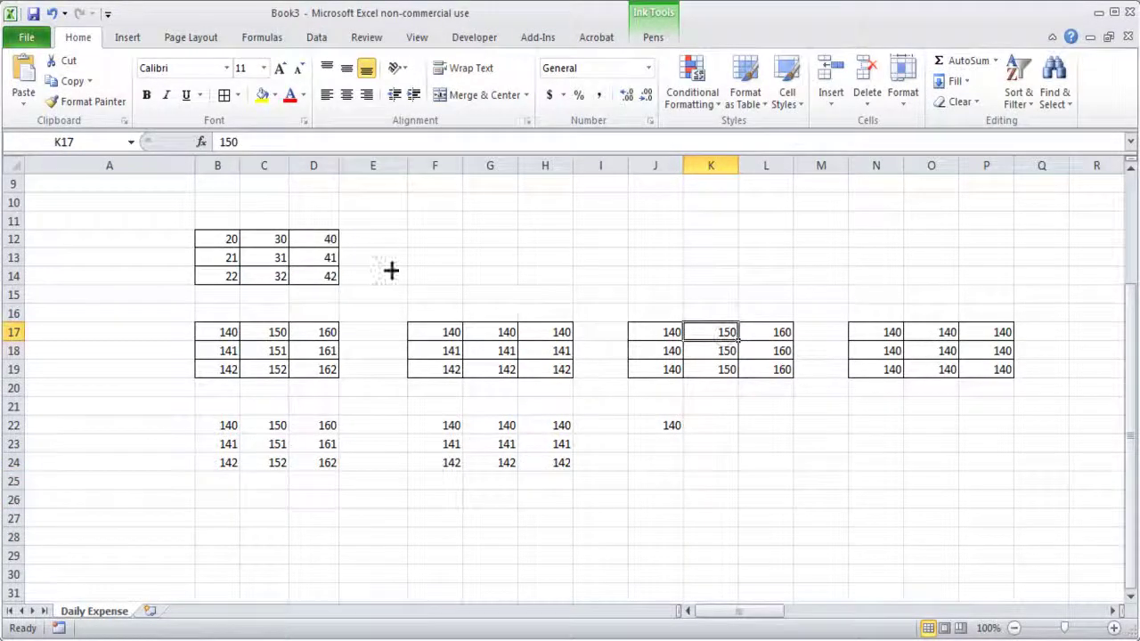
{"action": "left_click", "coordinate": [283, 240]}
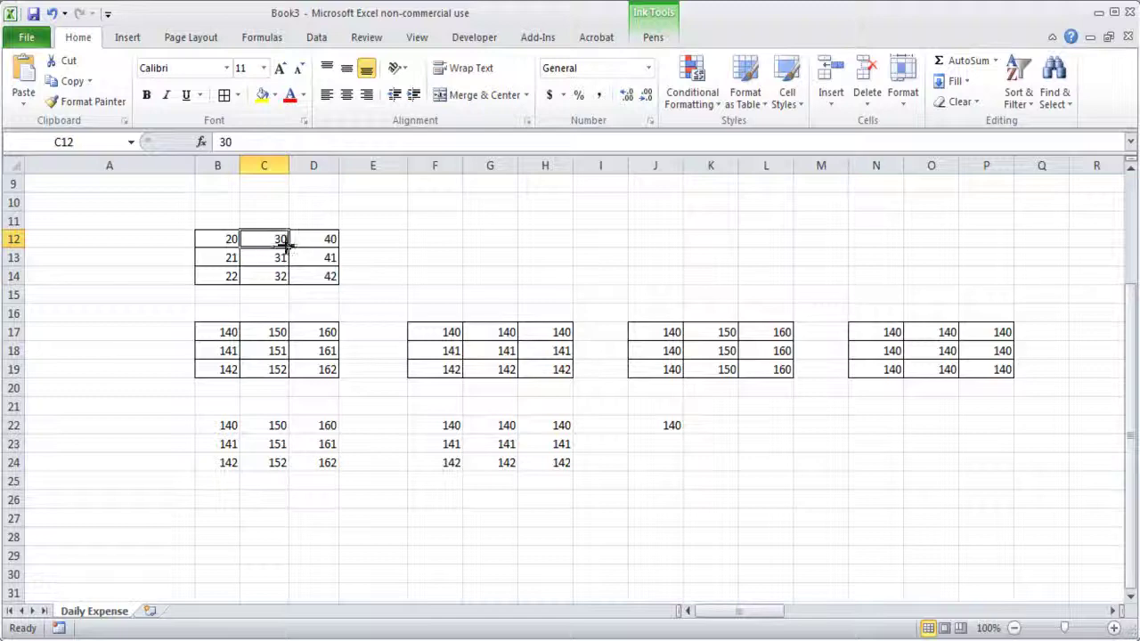
Step: Switch back to Windows Journal and write D1 and E1 after the arrow, circling the 1 in D1
{"action": "key", "text": "alt+Tab"}
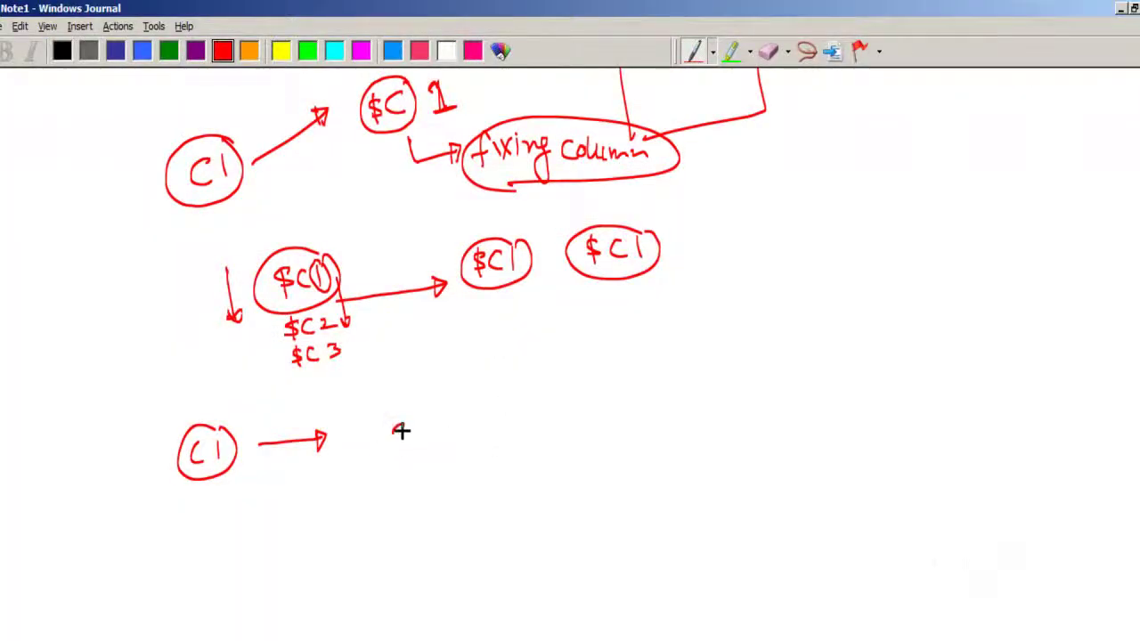
{"action": "mouse_move", "coordinate": [392, 425]}
{"action": "left_mouse_down"}
{"action": "mouse_move", "coordinate": [393, 451]}
{"action": "mouse_move", "coordinate": [425, 433]}
{"action": "mouse_move", "coordinate": [414, 437]}
{"action": "mouse_move", "coordinate": [427, 448]}
{"action": "left_mouse_up"}
{"action": "mouse_move", "coordinate": [548, 419]}
{"action": "left_mouse_down"}
{"action": "mouse_move", "coordinate": [566, 438]}
{"action": "mouse_move", "coordinate": [584, 435]}
{"action": "left_mouse_up"}
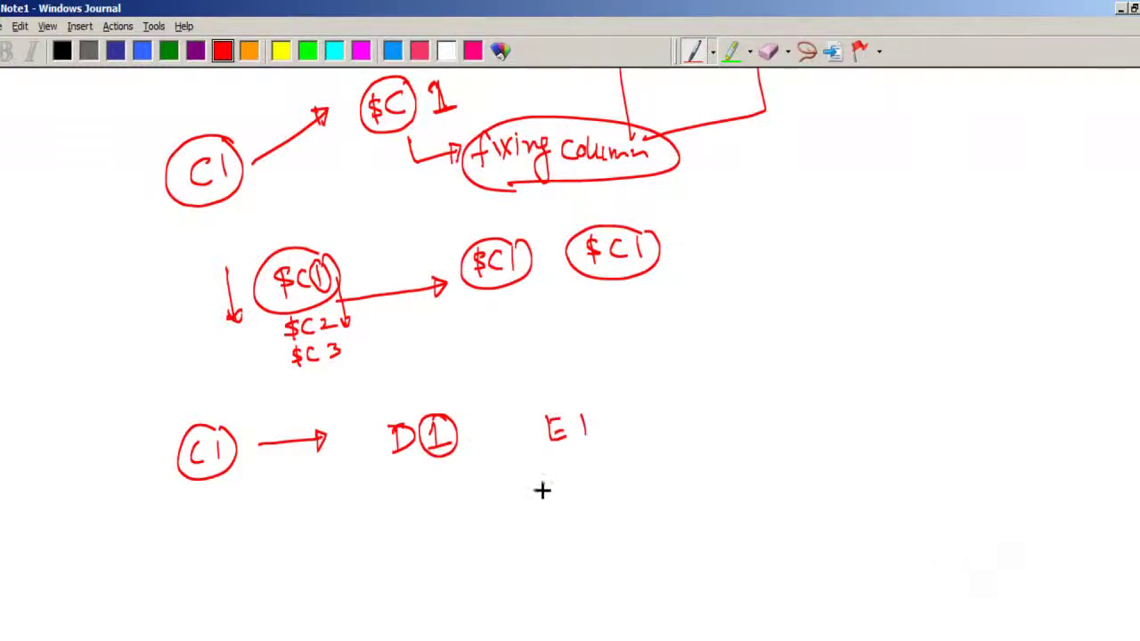
Step: Draw a long downward arrow beside the circled C1, write C1 twice beneath it, and circle the two column letters together
{"action": "left_click_drag", "start_coordinate": [162, 442], "coordinate": [166, 501]}
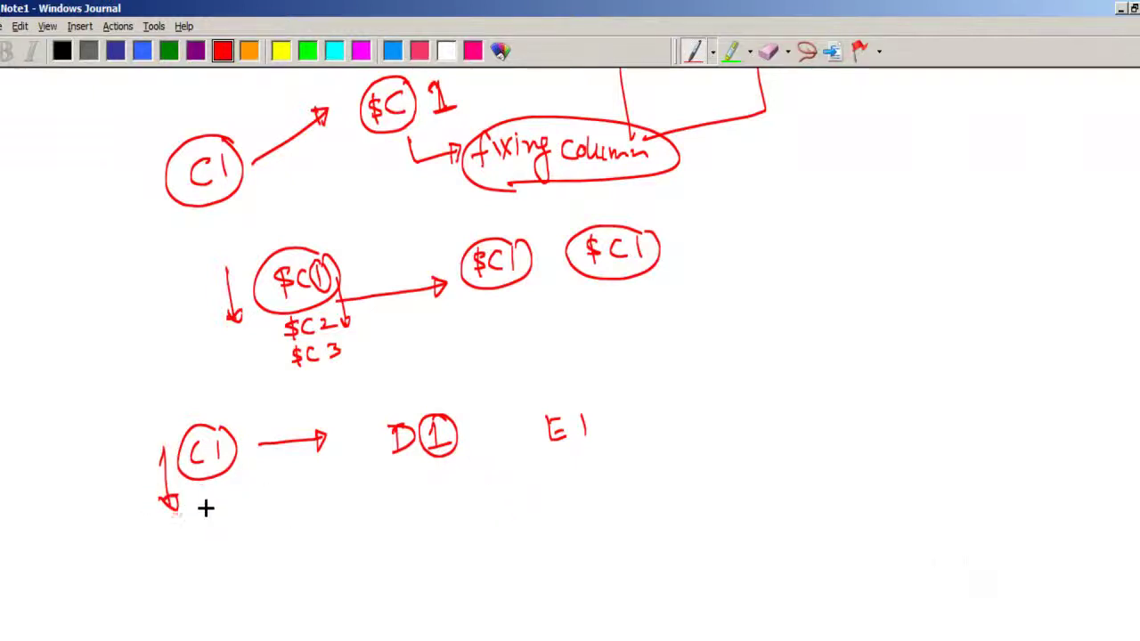
{"action": "left_click_drag", "start_coordinate": [208, 500], "coordinate": [211, 521]}
{"action": "left_click_drag", "start_coordinate": [224, 506], "coordinate": [238, 515]}
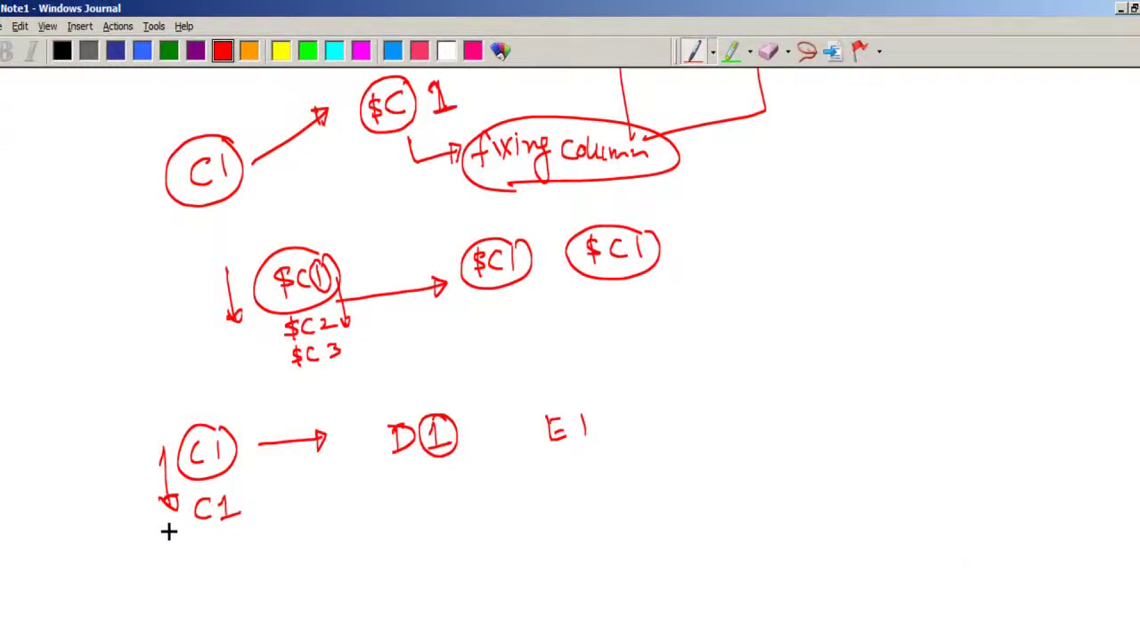
{"action": "mouse_move", "coordinate": [166, 534]}
{"action": "left_mouse_down"}
{"action": "mouse_move", "coordinate": [170, 560]}
{"action": "mouse_move", "coordinate": [237, 563]}
{"action": "left_mouse_up"}
{"action": "left_click_drag", "start_coordinate": [164, 434], "coordinate": [168, 561]}
{"action": "mouse_move", "coordinate": [193, 494]}
{"action": "left_mouse_down"}
{"action": "mouse_move", "coordinate": [187, 534]}
{"action": "mouse_move", "coordinate": [199, 529]}
{"action": "mouse_move", "coordinate": [190, 508]}
{"action": "mouse_move", "coordinate": [186, 575]}
{"action": "mouse_move", "coordinate": [171, 596]}
{"action": "left_mouse_up"}
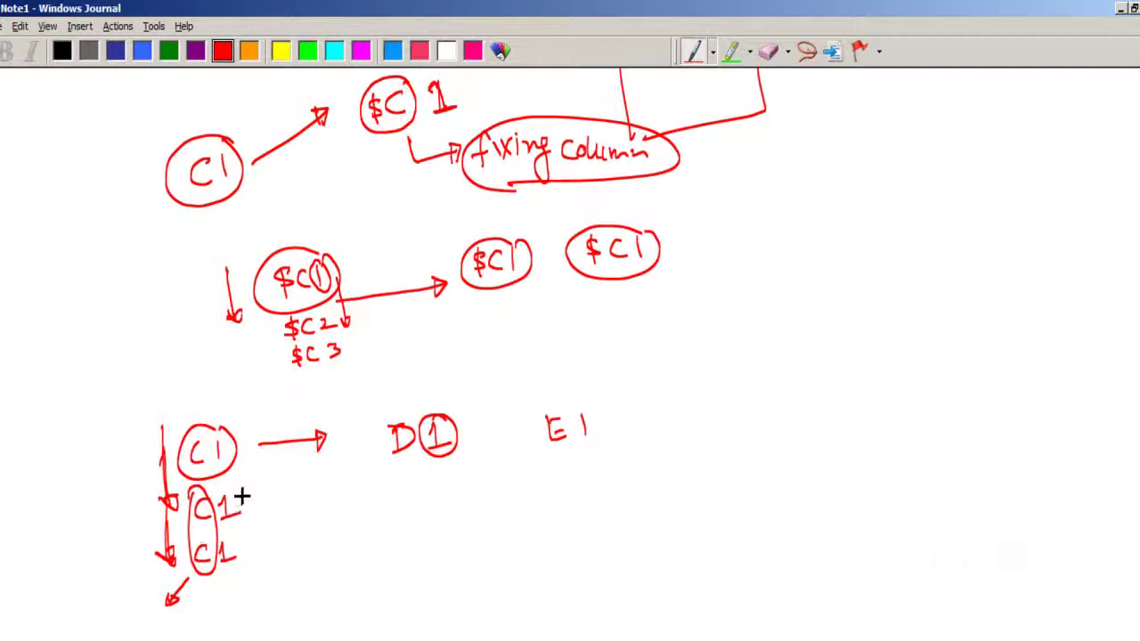
Step: Circle the row number in both lower C1 entries and add a circled note "fix" with arrows pointing to them
{"action": "mouse_move", "coordinate": [227, 487]}
{"action": "left_mouse_down"}
{"action": "mouse_move", "coordinate": [234, 564]}
{"action": "mouse_move", "coordinate": [239, 534]}
{"action": "left_mouse_up"}
{"action": "left_click_drag", "start_coordinate": [104, 522], "coordinate": [144, 529]}
{"action": "left_click_drag", "start_coordinate": [105, 571], "coordinate": [139, 570]}
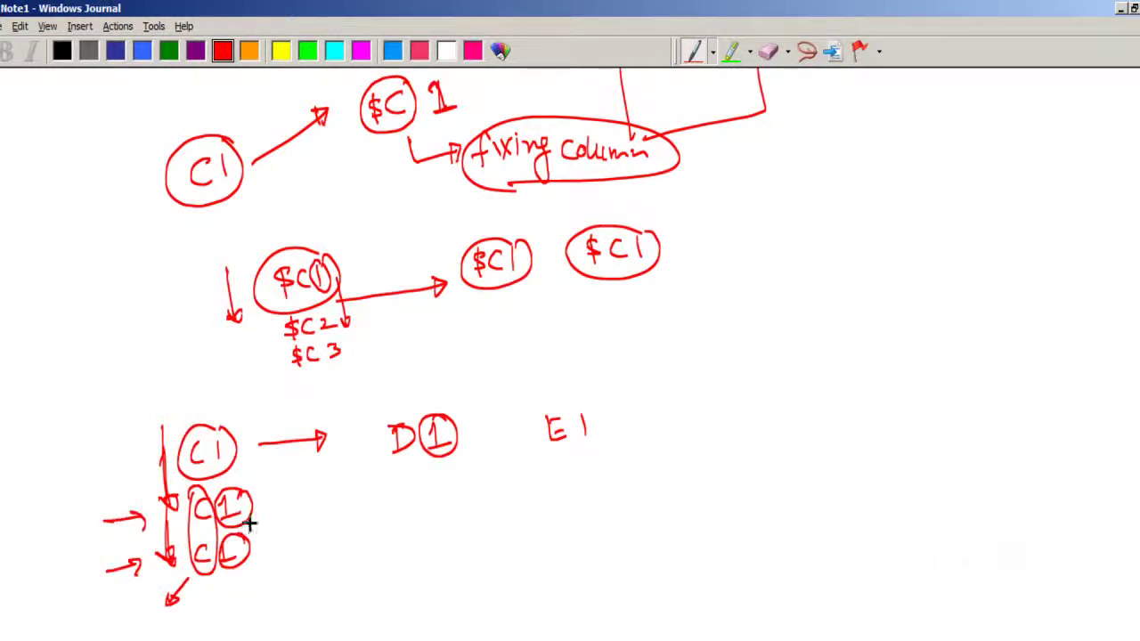
{"action": "left_click_drag", "start_coordinate": [260, 505], "coordinate": [255, 547]}
{"action": "mouse_move", "coordinate": [269, 497]}
{"action": "left_mouse_down"}
{"action": "mouse_move", "coordinate": [256, 504]}
{"action": "mouse_move", "coordinate": [297, 550]}
{"action": "mouse_move", "coordinate": [331, 516]}
{"action": "mouse_move", "coordinate": [338, 538]}
{"action": "left_mouse_up"}
{"action": "left_click_drag", "start_coordinate": [294, 506], "coordinate": [272, 529]}
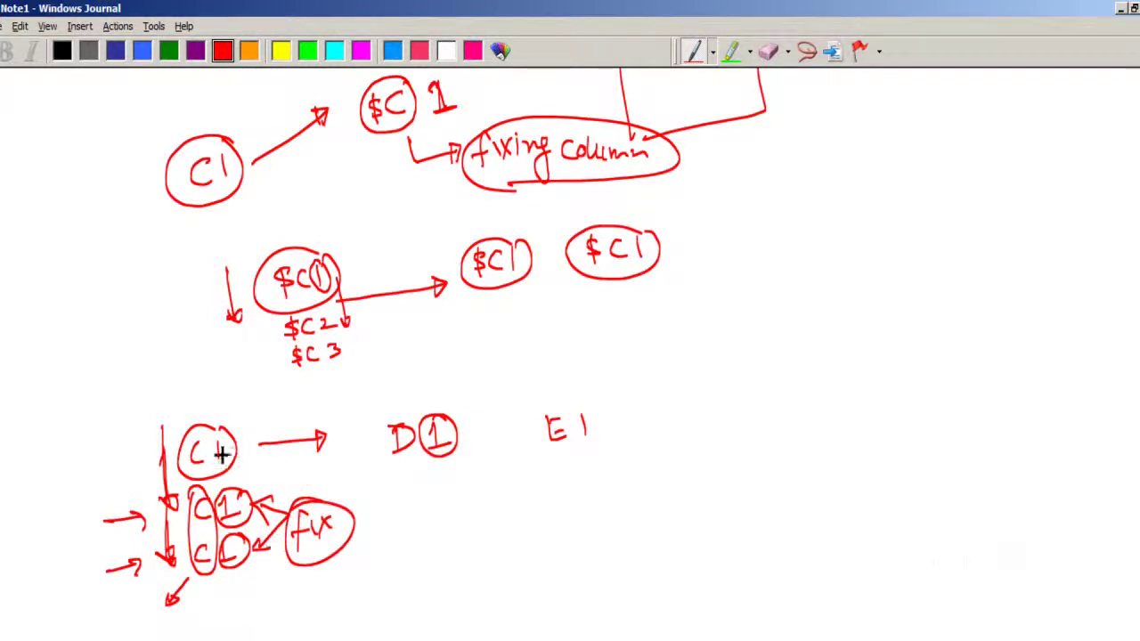
Step: Draw a long rightward arrow above C1, D1 and E1 and mark the letters and row numbers of D1 and E1
{"action": "mouse_move", "coordinate": [151, 426]}
{"action": "left_mouse_down"}
{"action": "mouse_move", "coordinate": [542, 374]}
{"action": "mouse_move", "coordinate": [533, 389]}
{"action": "left_mouse_up"}
{"action": "left_click_drag", "start_coordinate": [523, 363], "coordinate": [548, 376]}
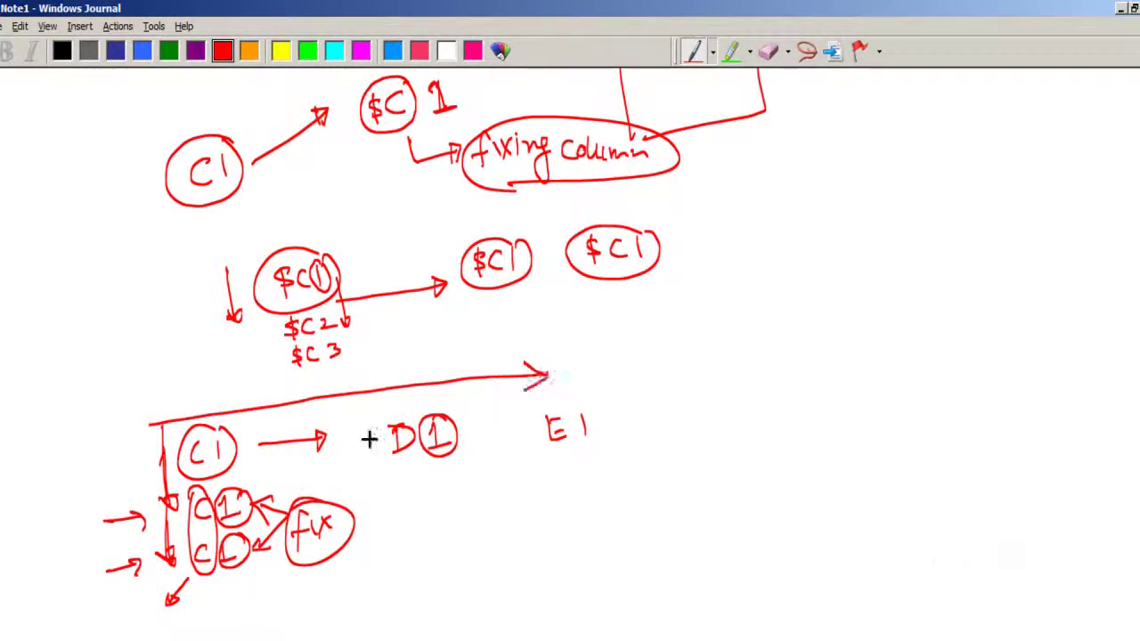
{"action": "mouse_move", "coordinate": [463, 418]}
{"action": "left_mouse_down"}
{"action": "mouse_move", "coordinate": [483, 405]}
{"action": "mouse_move", "coordinate": [503, 412]}
{"action": "left_mouse_up"}
{"action": "mouse_move", "coordinate": [590, 391]}
{"action": "left_mouse_down"}
{"action": "mouse_move", "coordinate": [618, 416]}
{"action": "mouse_move", "coordinate": [638, 408]}
{"action": "left_mouse_up"}
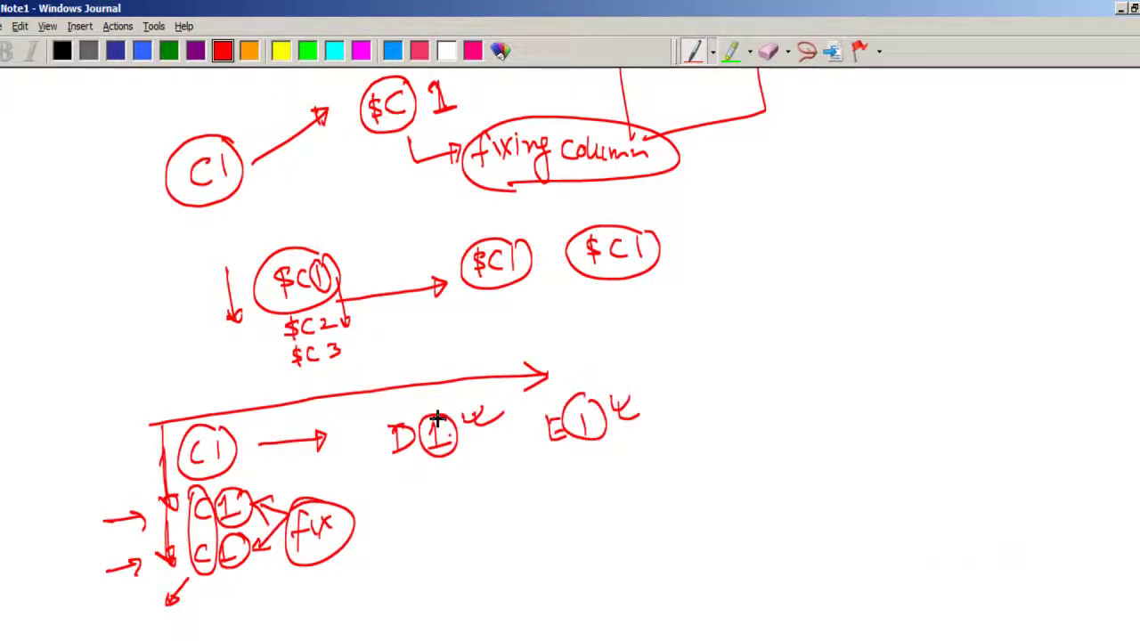
{"action": "left_click_drag", "start_coordinate": [381, 407], "coordinate": [416, 404]}
{"action": "left_click_drag", "start_coordinate": [532, 407], "coordinate": [552, 399]}
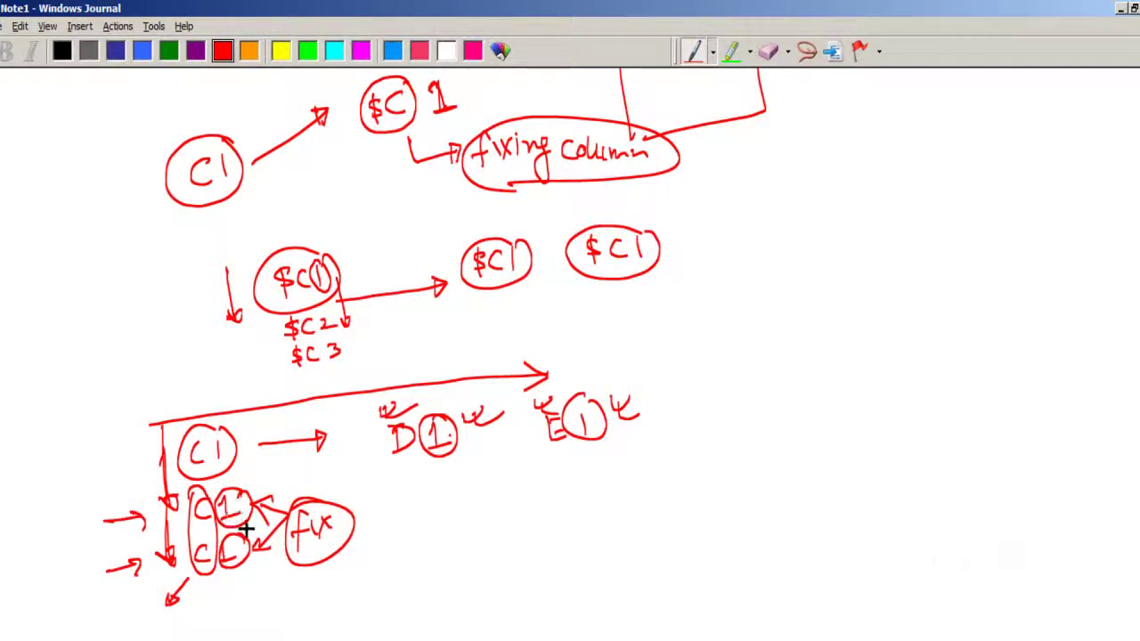
Step: Write a circled C$1 below E1, circle its $1 part, and draw an arrow leading right from it
{"action": "mouse_move", "coordinate": [566, 501]}
{"action": "left_mouse_down"}
{"action": "mouse_move", "coordinate": [565, 523]}
{"action": "mouse_move", "coordinate": [593, 498]}
{"action": "mouse_move", "coordinate": [603, 521]}
{"action": "left_mouse_up"}
{"action": "left_click_drag", "start_coordinate": [611, 481], "coordinate": [639, 499]}
{"action": "left_click_drag", "start_coordinate": [600, 492], "coordinate": [609, 487]}
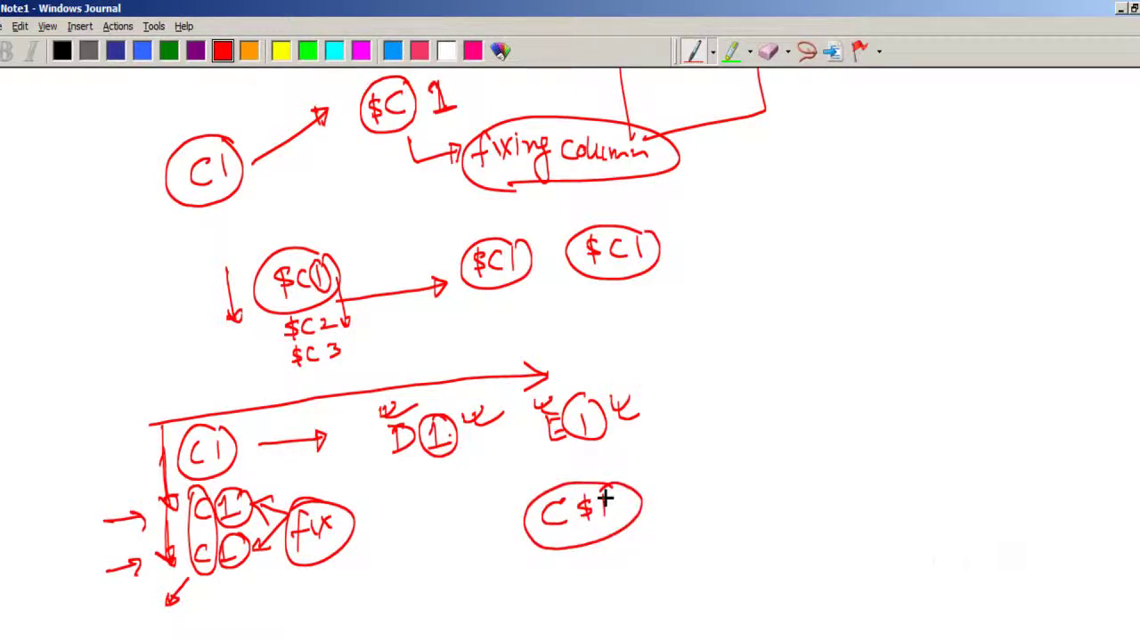
{"action": "mouse_move", "coordinate": [600, 483]}
{"action": "left_mouse_down"}
{"action": "mouse_move", "coordinate": [611, 498]}
{"action": "mouse_move", "coordinate": [580, 529]}
{"action": "left_mouse_up"}
{"action": "key", "text": "ctrl+z"}
{"action": "mouse_move", "coordinate": [593, 481]}
{"action": "left_mouse_down"}
{"action": "mouse_move", "coordinate": [618, 503]}
{"action": "mouse_move", "coordinate": [620, 492]}
{"action": "mouse_move", "coordinate": [753, 491]}
{"action": "mouse_move", "coordinate": [744, 507]}
{"action": "left_mouse_up"}
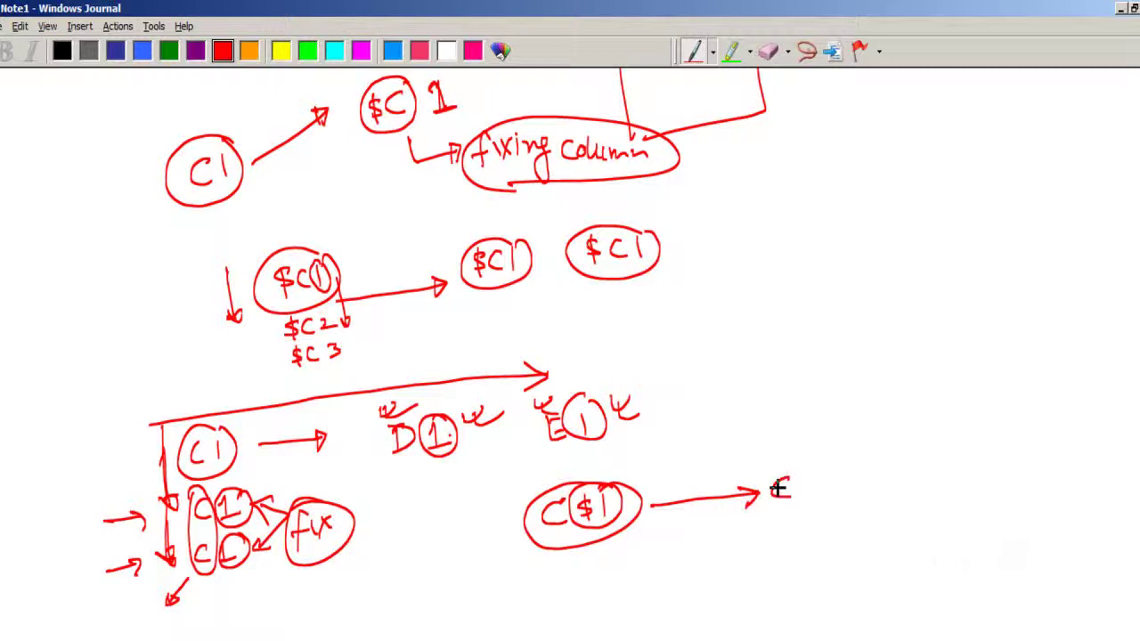
Step: Undo the stray stroke and write D$1, an arrow and E$1 after the C$1 arrow
{"action": "key", "text": "ctrl+z"}
{"action": "mouse_move", "coordinate": [771, 479]}
{"action": "left_mouse_down"}
{"action": "mouse_move", "coordinate": [798, 500]}
{"action": "mouse_move", "coordinate": [900, 486]}
{"action": "left_mouse_up"}
{"action": "left_click_drag", "start_coordinate": [890, 479], "coordinate": [933, 491]}
{"action": "left_click_drag", "start_coordinate": [962, 472], "coordinate": [974, 492]}
Step: Draw a downward arrow beside C$1, write C$1 twice beneath it, and circle the $1 part of each
{"action": "mouse_move", "coordinate": [494, 521]}
{"action": "left_mouse_down"}
{"action": "mouse_move", "coordinate": [492, 574]}
{"action": "mouse_move", "coordinate": [590, 565]}
{"action": "mouse_move", "coordinate": [586, 574]}
{"action": "left_mouse_up"}
{"action": "mouse_move", "coordinate": [611, 549]}
{"action": "left_mouse_down"}
{"action": "mouse_move", "coordinate": [610, 570]}
{"action": "mouse_move", "coordinate": [566, 615]}
{"action": "mouse_move", "coordinate": [582, 613]}
{"action": "left_mouse_up"}
{"action": "mouse_move", "coordinate": [588, 586]}
{"action": "left_mouse_down"}
{"action": "mouse_move", "coordinate": [586, 616]}
{"action": "mouse_move", "coordinate": [613, 610]}
{"action": "left_mouse_up"}
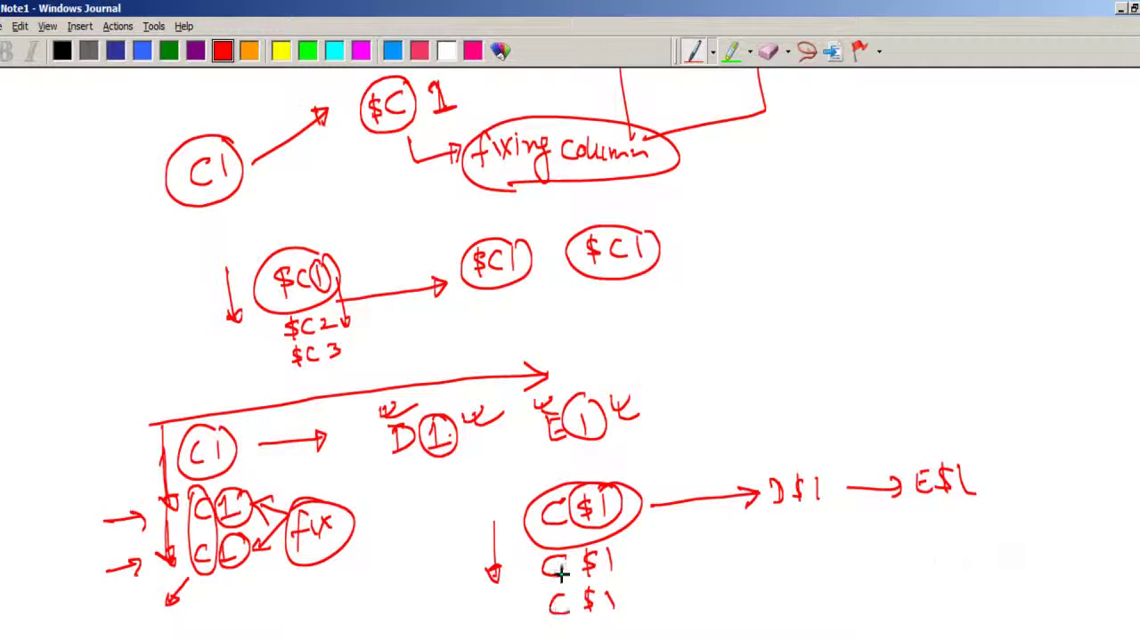
{"action": "left_click_drag", "start_coordinate": [614, 543], "coordinate": [578, 581]}
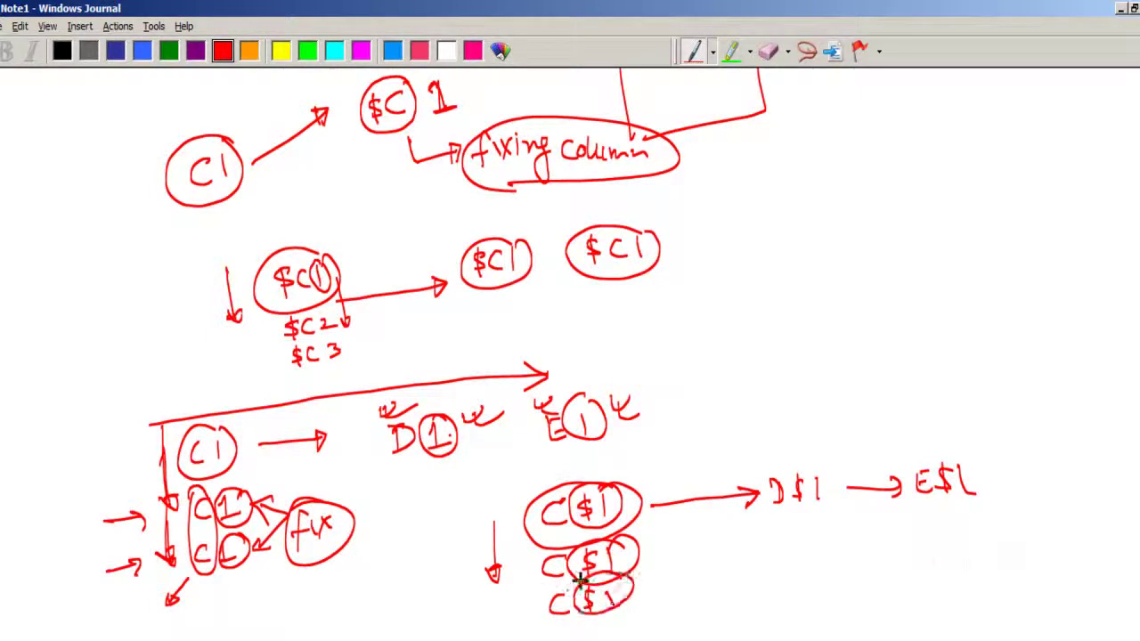
Step: Switch to Excel, change the formula in J22 to =B$12+120, and fill it down to J24
{"action": "key", "text": "alt+Tab"}
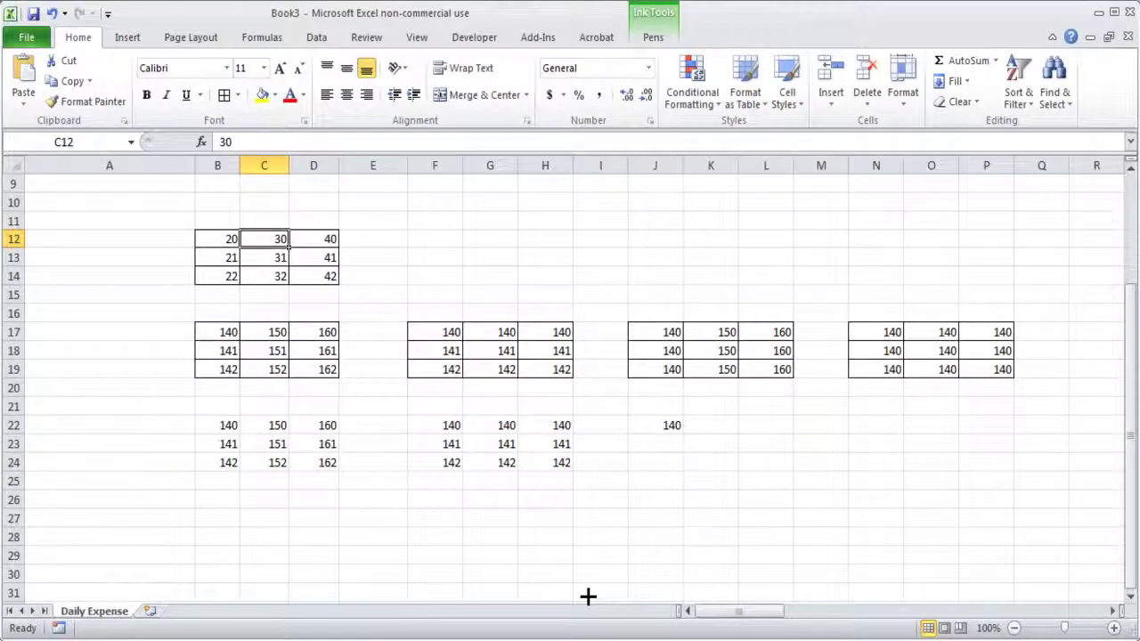
{"action": "left_click", "coordinate": [672, 425]}
{"action": "key", "text": "F2"}
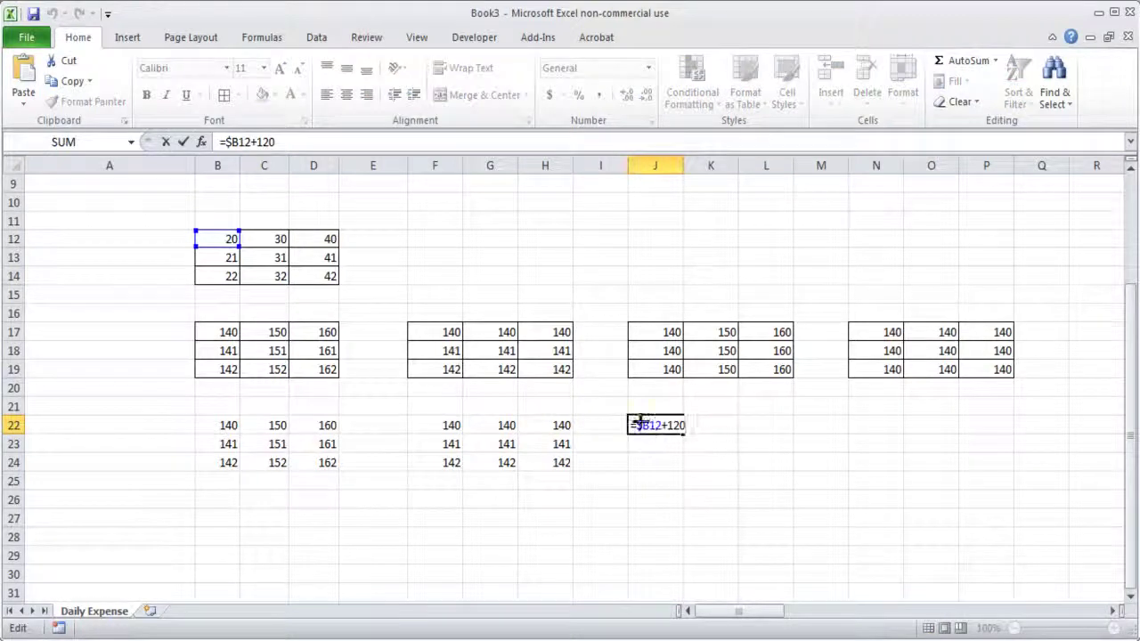
{"action": "left_click", "coordinate": [648, 426]}
{"action": "key", "text": "F4"}
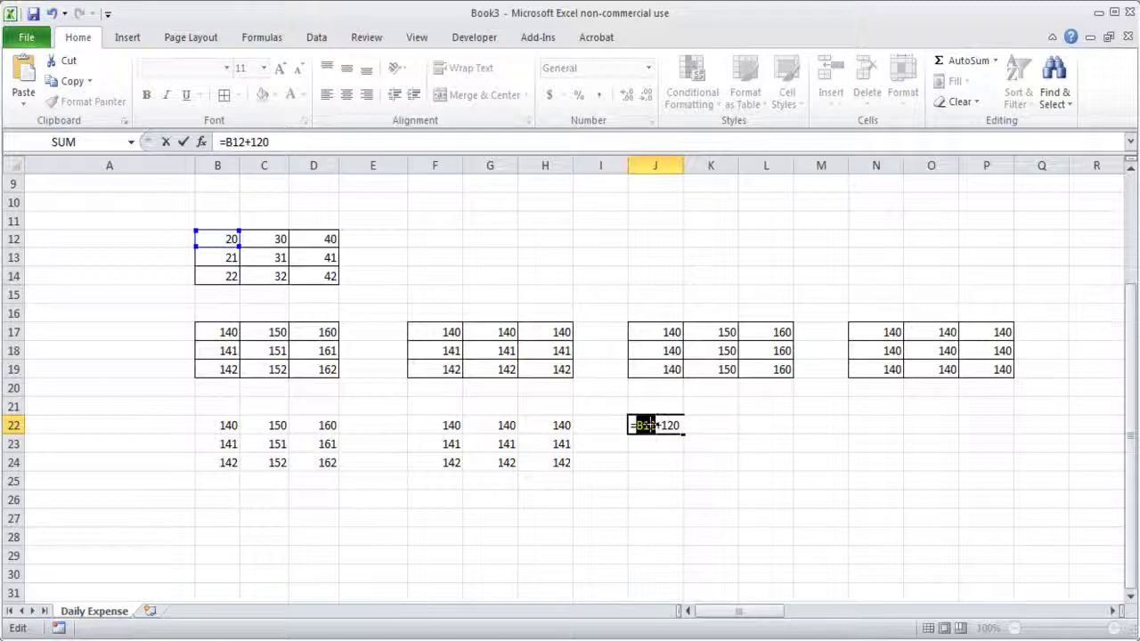
{"action": "key", "text": "F4"}
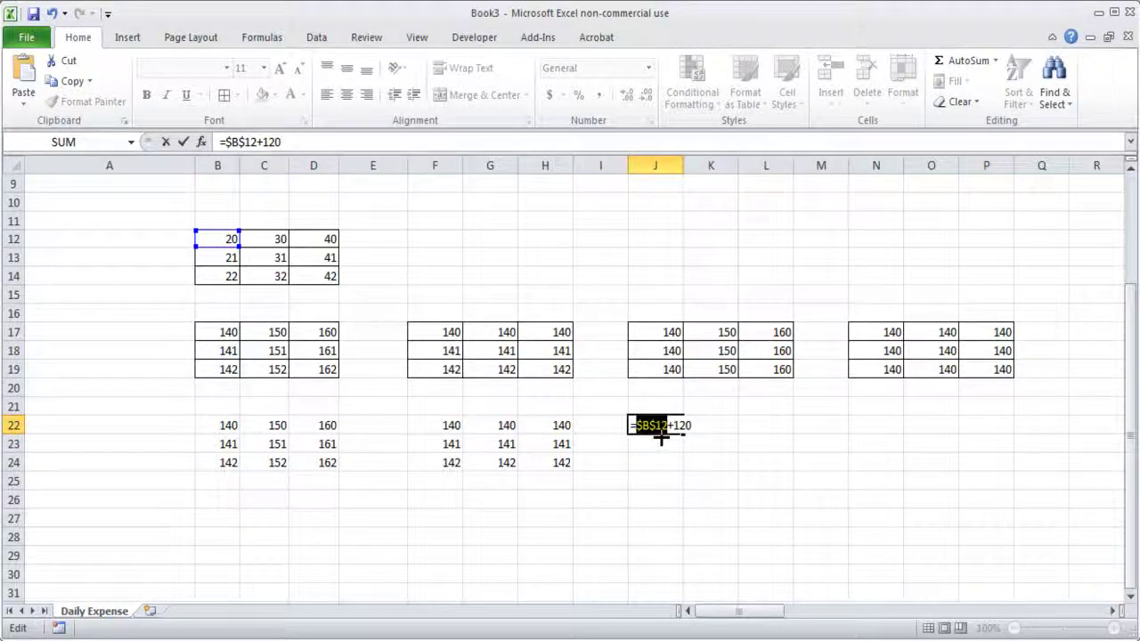
{"action": "key", "text": "F4"}
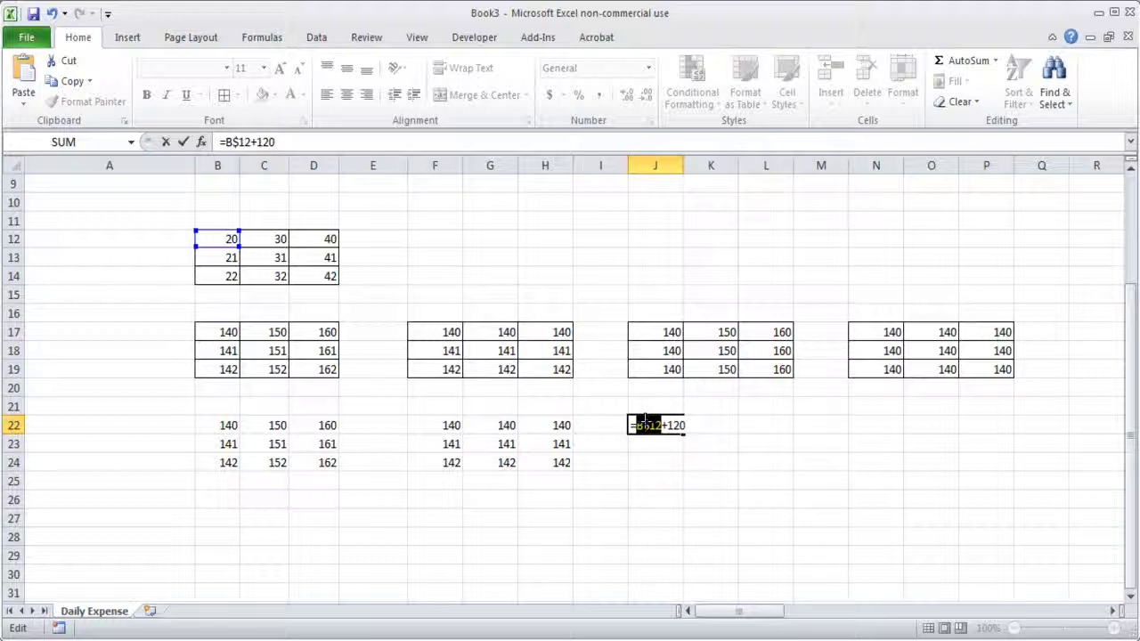
{"action": "key", "text": "Return"}
{"action": "left_click", "coordinate": [645, 422]}
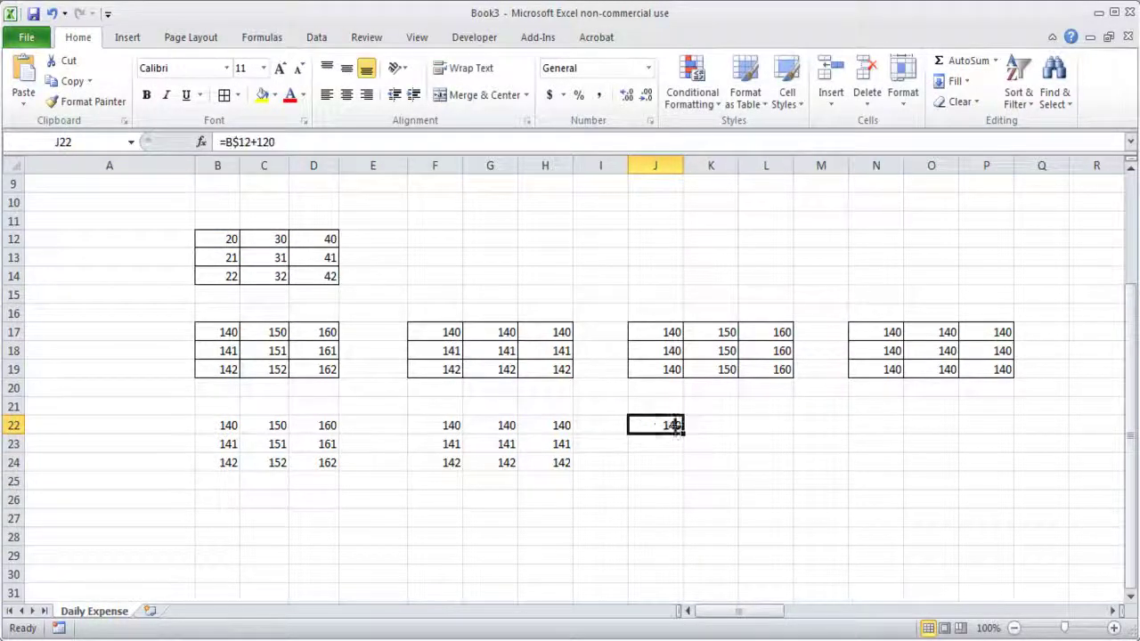
{"action": "left_click_drag", "start_coordinate": [683, 434], "coordinate": [671, 470]}
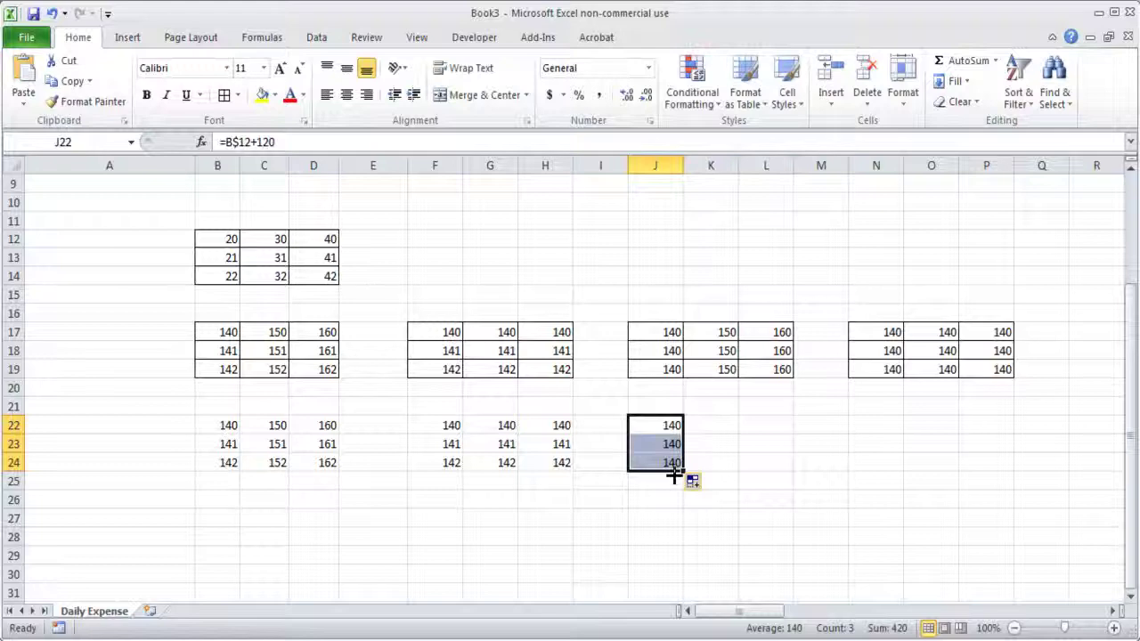
Step: Examine the cell references in the formulas of J22, J23 and J24 without changing them
{"action": "left_click", "coordinate": [670, 429]}
{"action": "left_click", "coordinate": [669, 442]}
{"action": "double_click", "coordinate": [659, 445]}
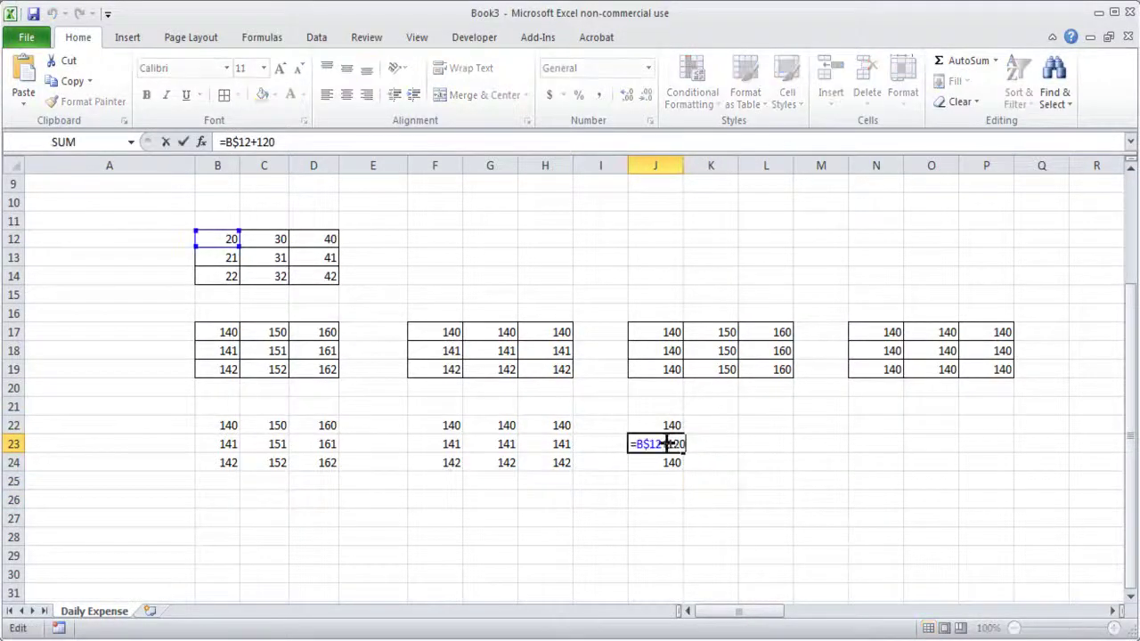
{"action": "left_click", "coordinate": [666, 422]}
{"action": "double_click", "coordinate": [665, 425]}
{"action": "key", "text": "Escape"}
{"action": "double_click", "coordinate": [663, 450]}
{"action": "key", "text": "Escape"}
{"action": "left_click", "coordinate": [661, 474]}
{"action": "left_click", "coordinate": [659, 457]}
{"action": "double_click", "coordinate": [658, 456]}
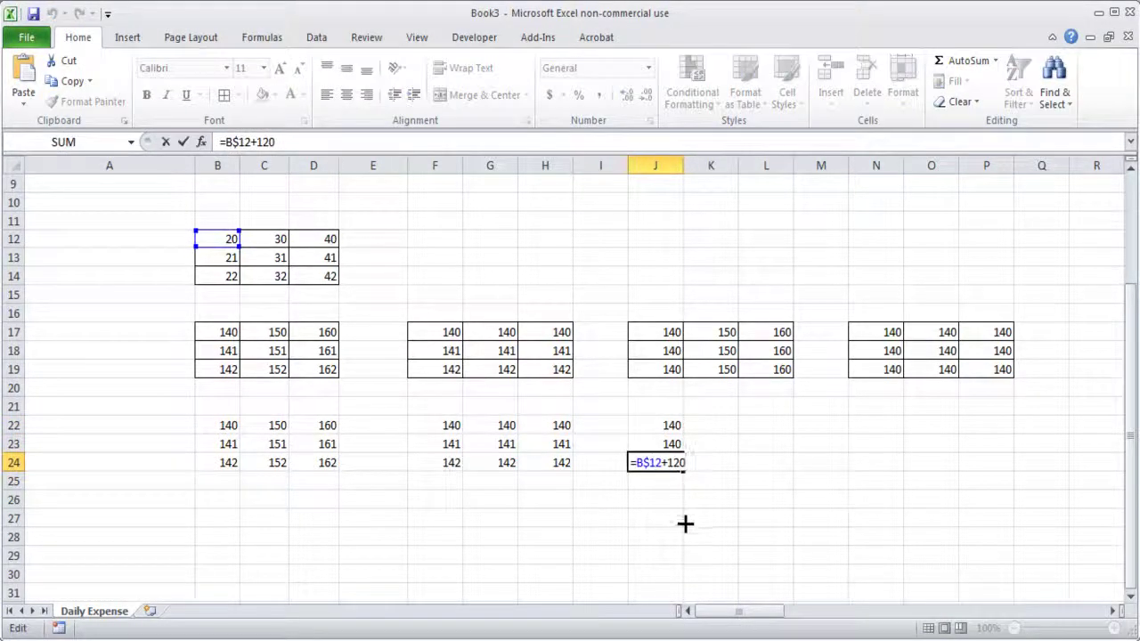
{"action": "key", "text": "Escape"}
Step: Fill the J22 formula across to L22 and check the references in K22 and L22
{"action": "left_click", "coordinate": [659, 425]}
{"action": "left_click_drag", "start_coordinate": [687, 431], "coordinate": [789, 427]}
{"action": "left_click", "coordinate": [717, 426]}
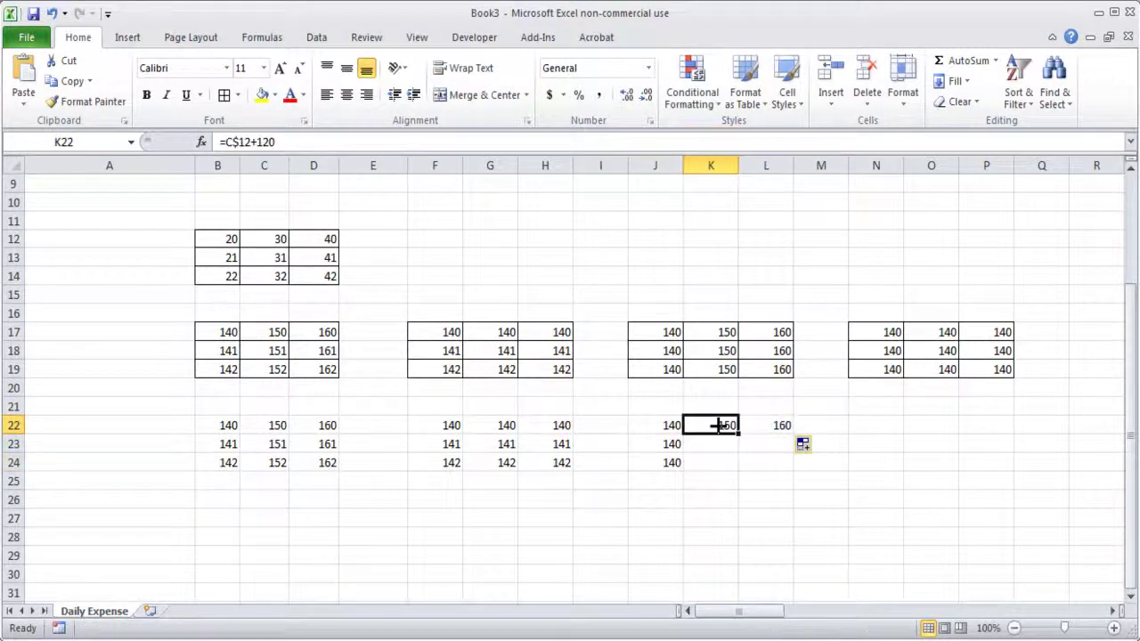
{"action": "double_click", "coordinate": [717, 425]}
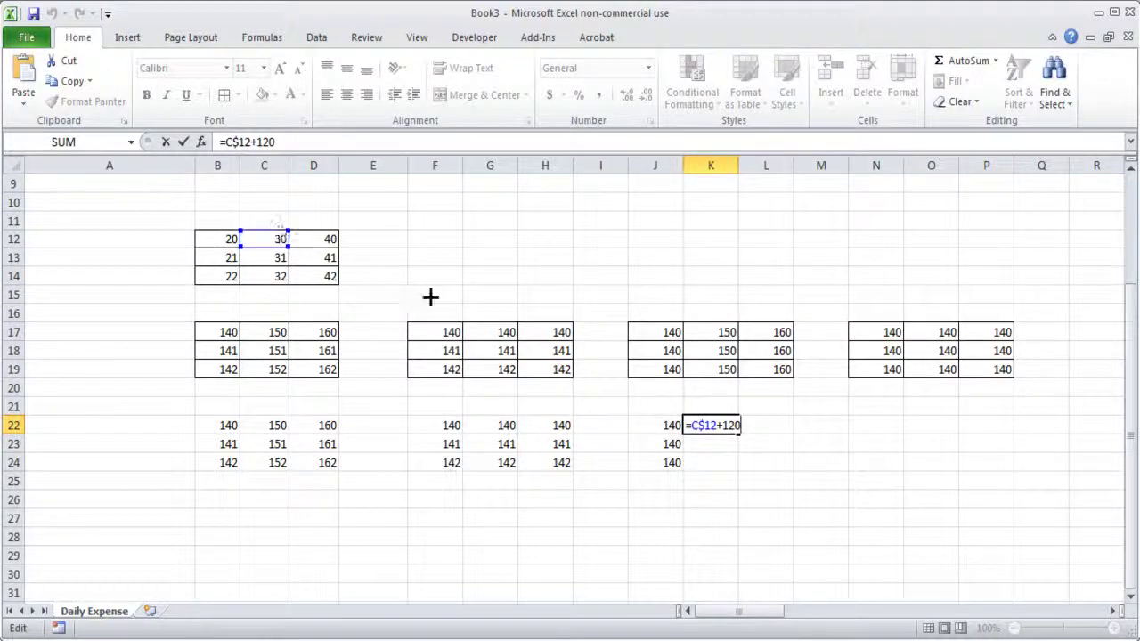
{"action": "key", "text": "Escape"}
{"action": "left_click_drag", "start_coordinate": [738, 435], "coordinate": [756, 430]}
{"action": "double_click", "coordinate": [766, 425]}
{"action": "key", "text": "Escape"}
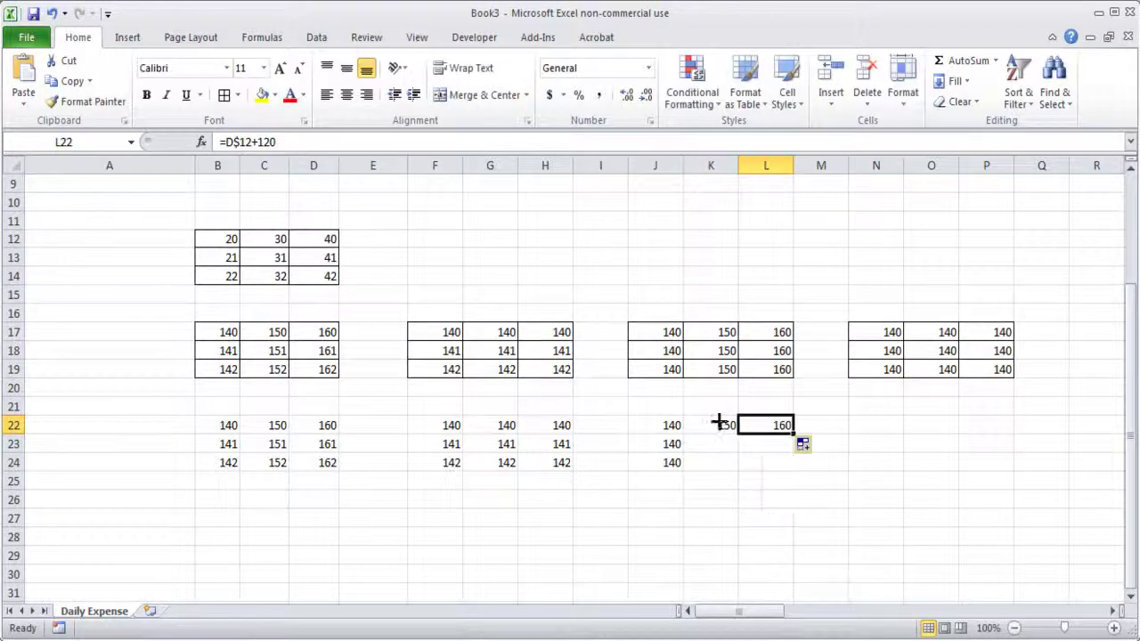
Step: Fill the formulas in K22:L22 down to row 24
{"action": "left_click_drag", "start_coordinate": [720, 424], "coordinate": [793, 470]}
{"action": "left_click", "coordinate": [668, 425]}
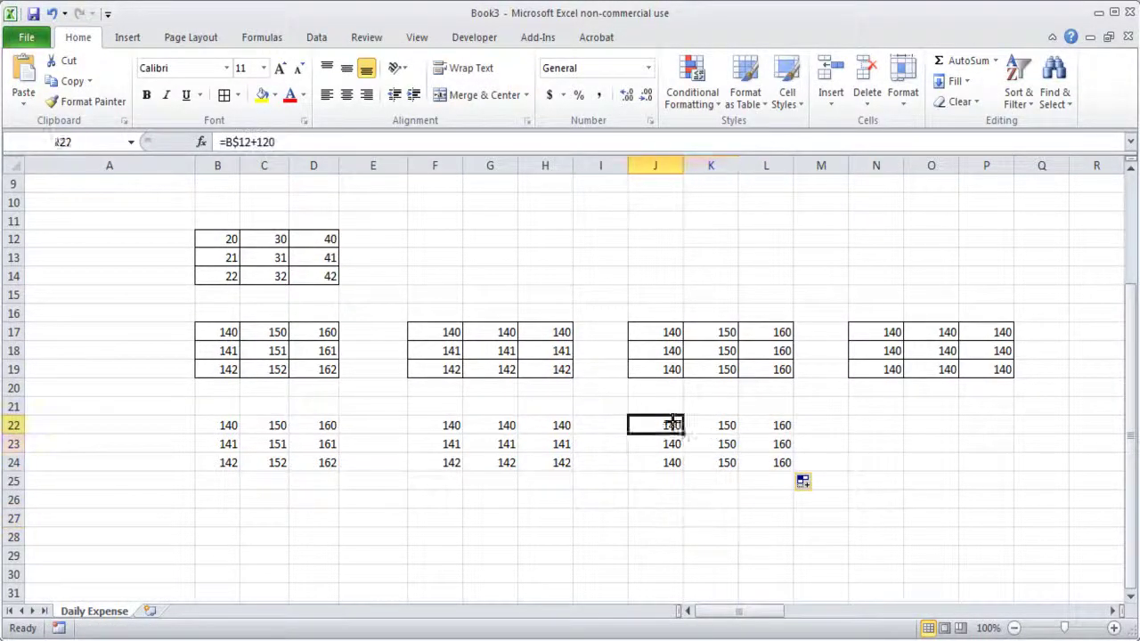
Step: Examine the filled values in J22:L24 and the cell reference in the J22 formula without changing it
{"action": "left_click_drag", "start_coordinate": [669, 425], "coordinate": [758, 460]}
{"action": "left_click", "coordinate": [766, 481]}
{"action": "left_click_drag", "start_coordinate": [662, 425], "coordinate": [767, 419]}
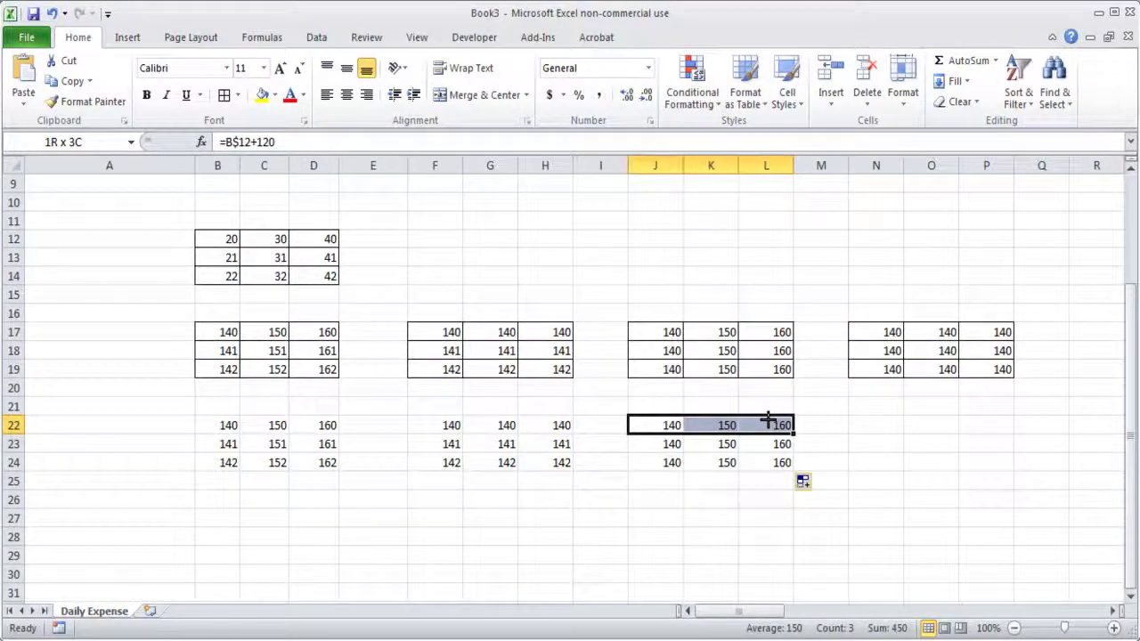
{"action": "left_click", "coordinate": [767, 441]}
{"action": "left_click", "coordinate": [721, 464]}
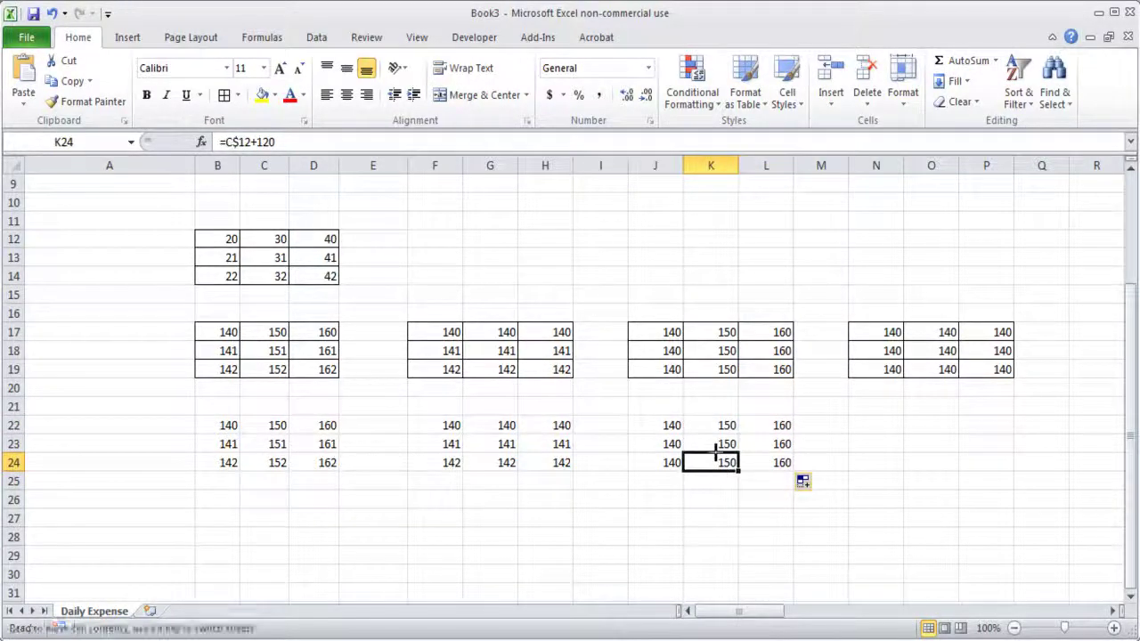
{"action": "left_click", "coordinate": [748, 500]}
{"action": "left_click", "coordinate": [677, 426]}
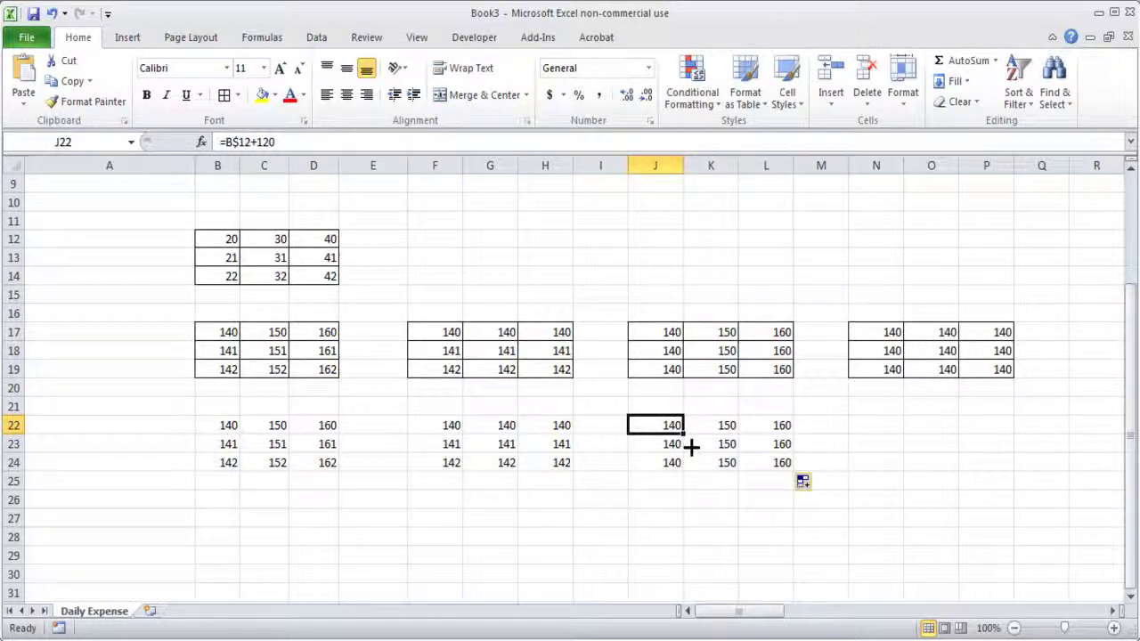
{"action": "key", "text": "F2"}
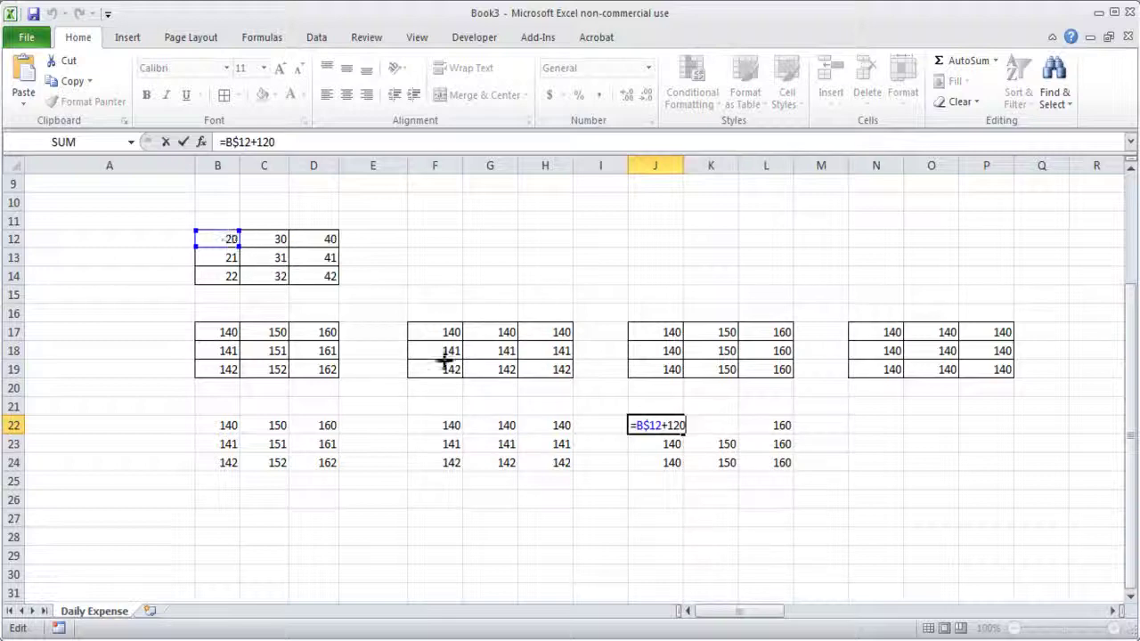
{"action": "key", "text": "Escape"}
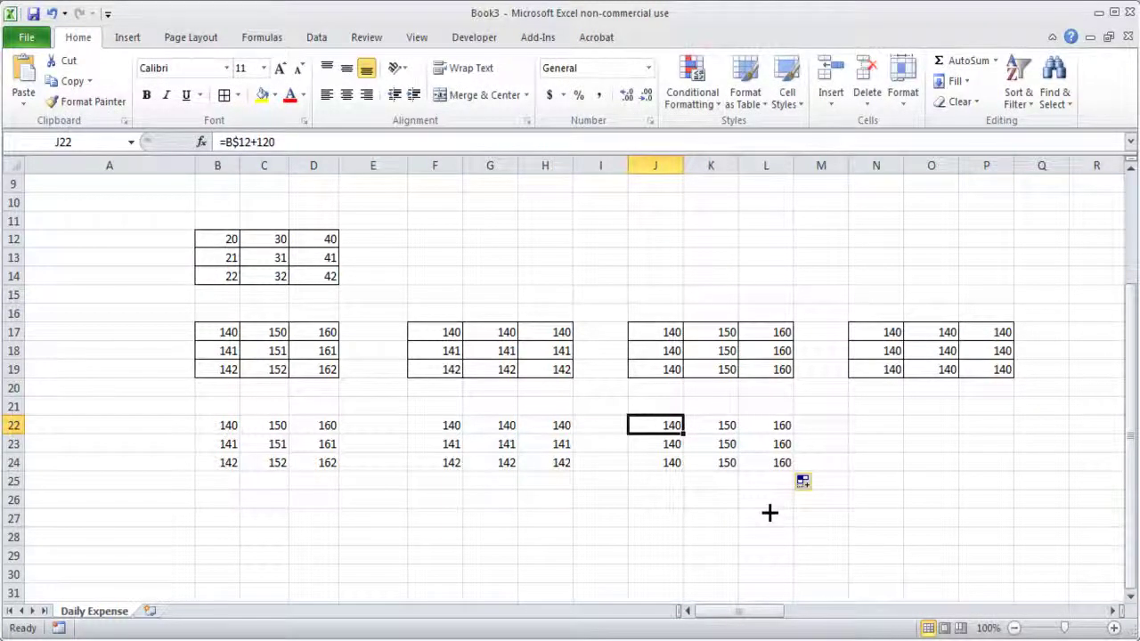
Step: Display the sheet's formulas, inspect the column-locked references in F22 to F24, and return to showing values
{"action": "key", "text": "ctrl+grave"}
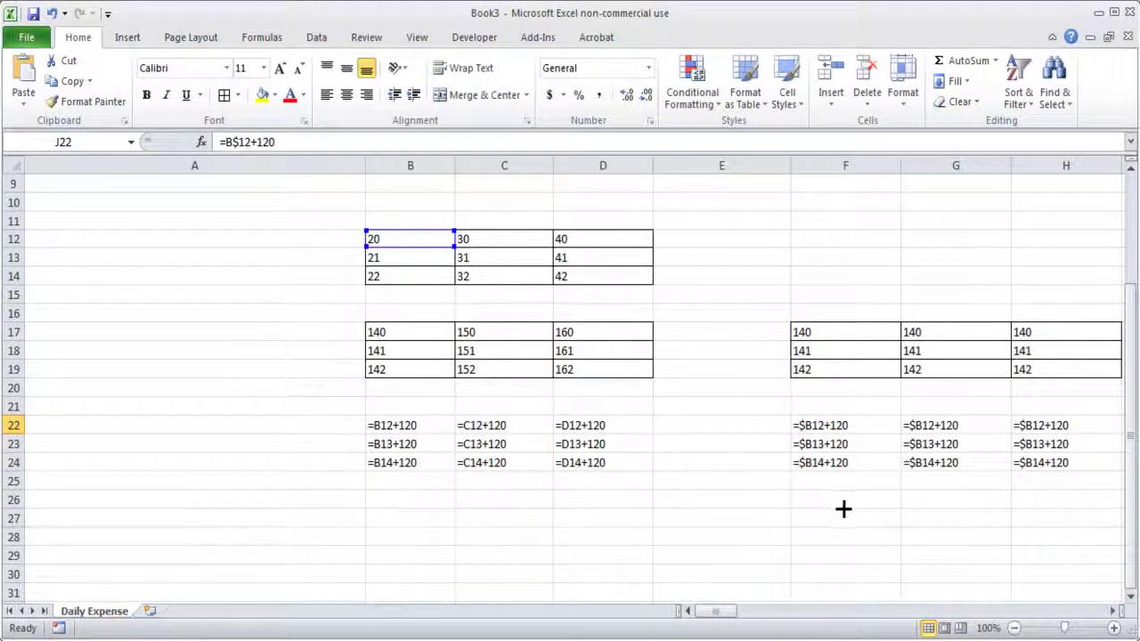
{"action": "left_click", "coordinate": [828, 429]}
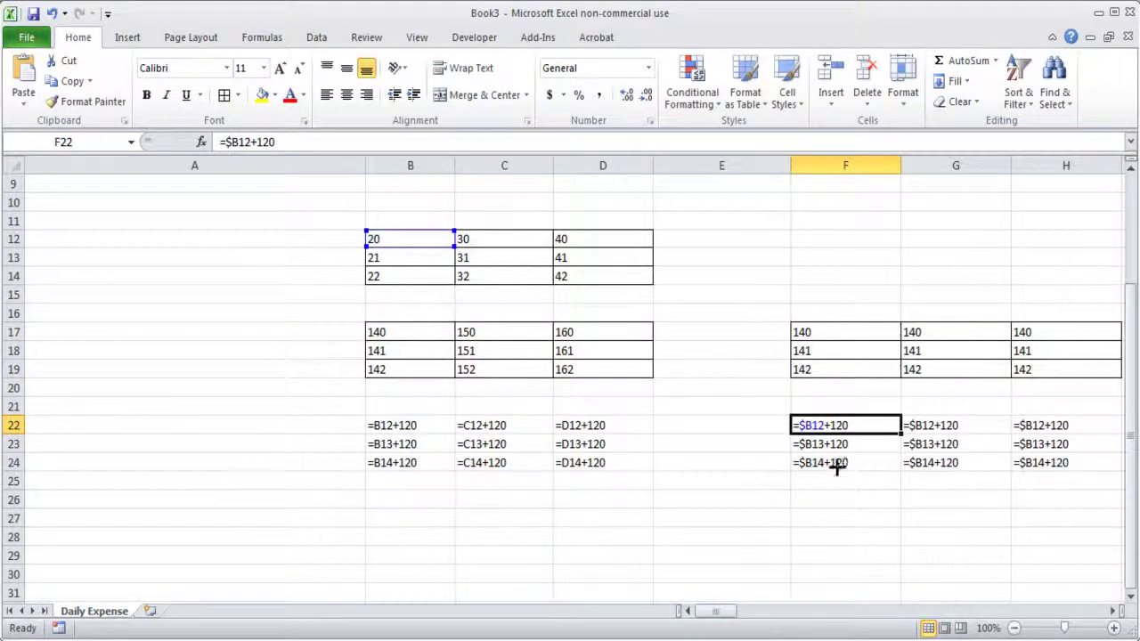
{"action": "left_click", "coordinate": [840, 482]}
{"action": "left_click", "coordinate": [828, 427]}
{"action": "left_click", "coordinate": [831, 462]}
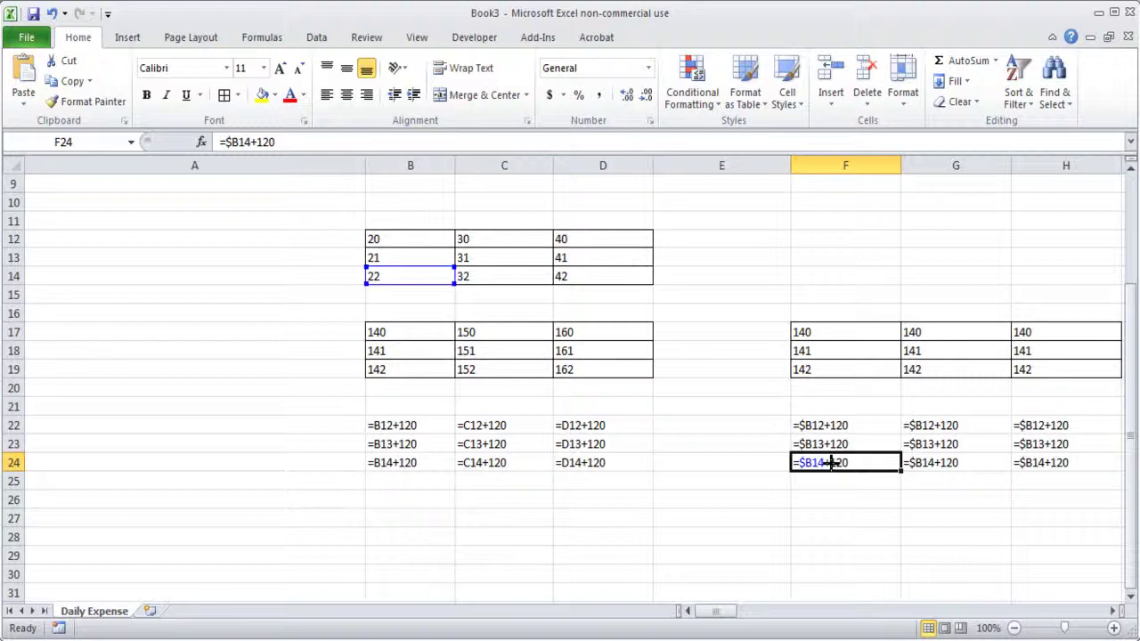
{"action": "key", "text": "ctrl+grave"}
Step: Trace the precedents of J22, K22 and L22 back to the source table
{"action": "left_click", "coordinate": [668, 425]}
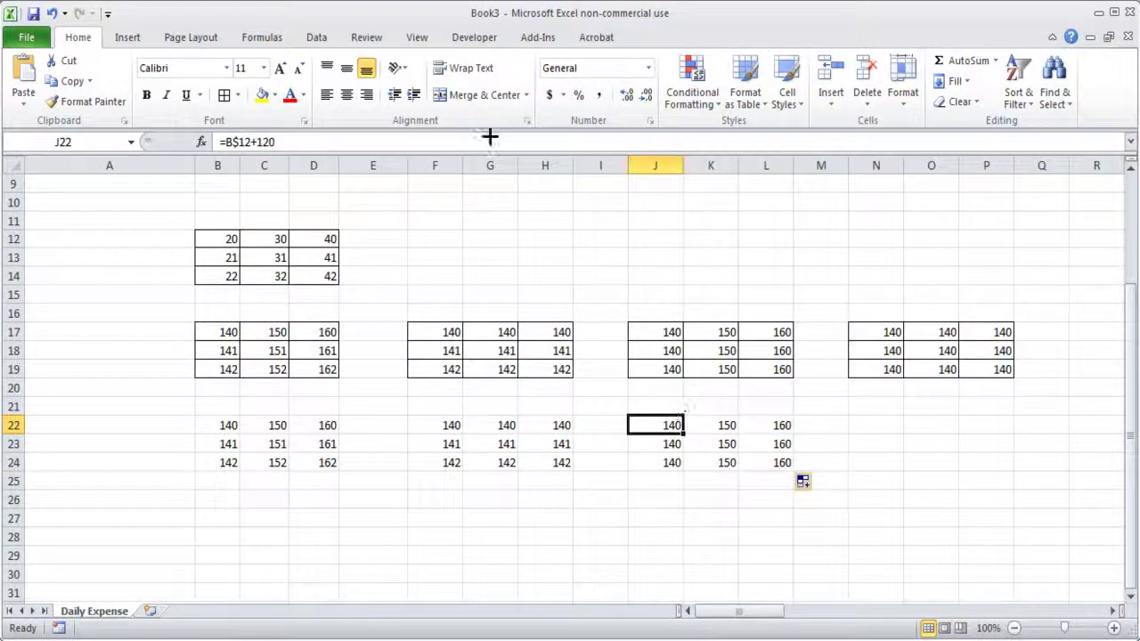
{"action": "scroll", "coordinate": [313, 36], "scroll_direction": "down", "scroll_amount": 3}
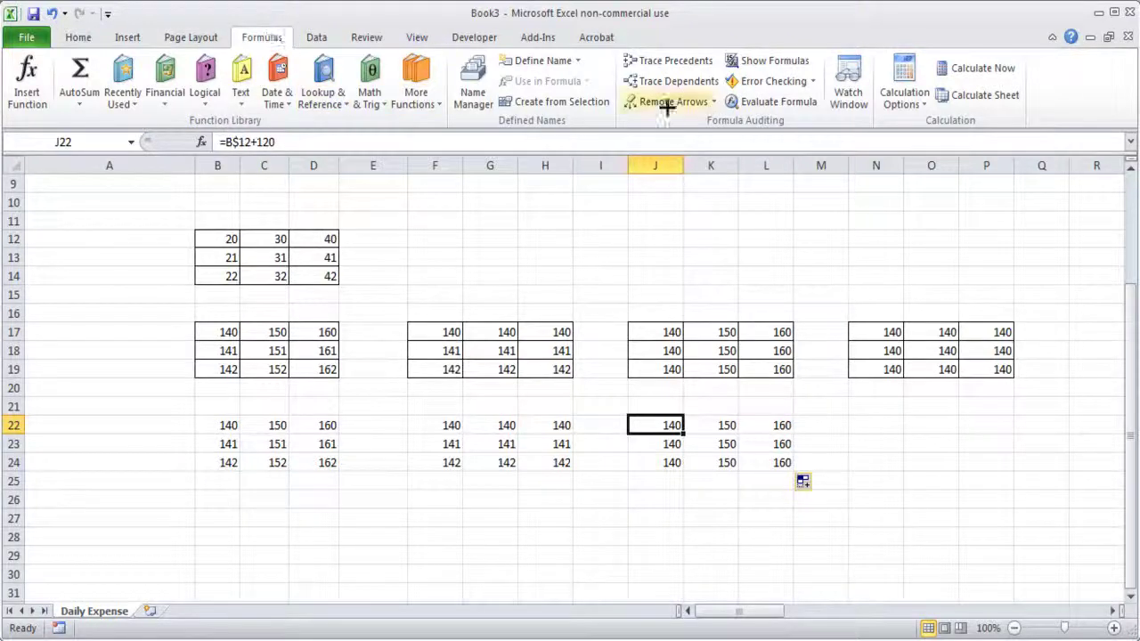
{"action": "left_click", "coordinate": [686, 58]}
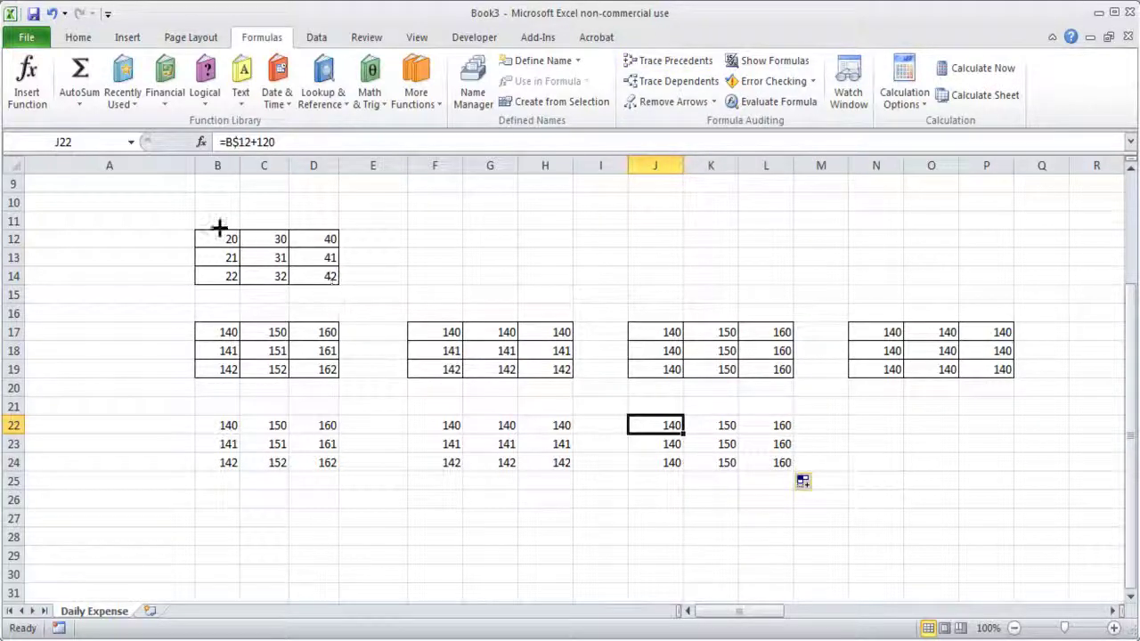
{"action": "left_click", "coordinate": [660, 55]}
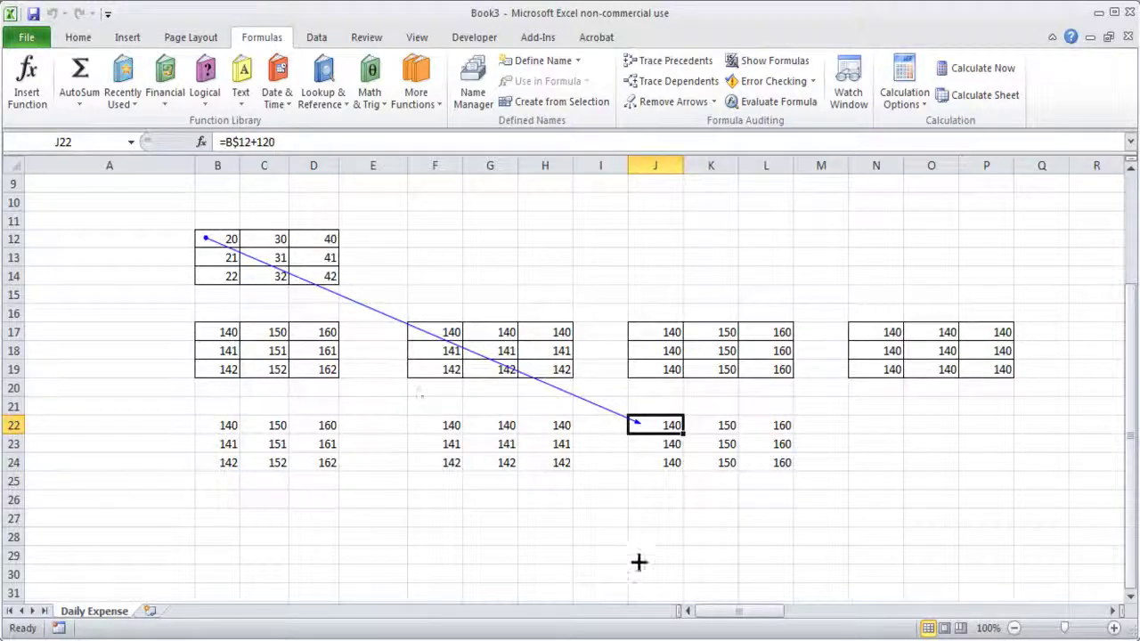
{"action": "left_click", "coordinate": [722, 428]}
{"action": "left_click", "coordinate": [654, 59]}
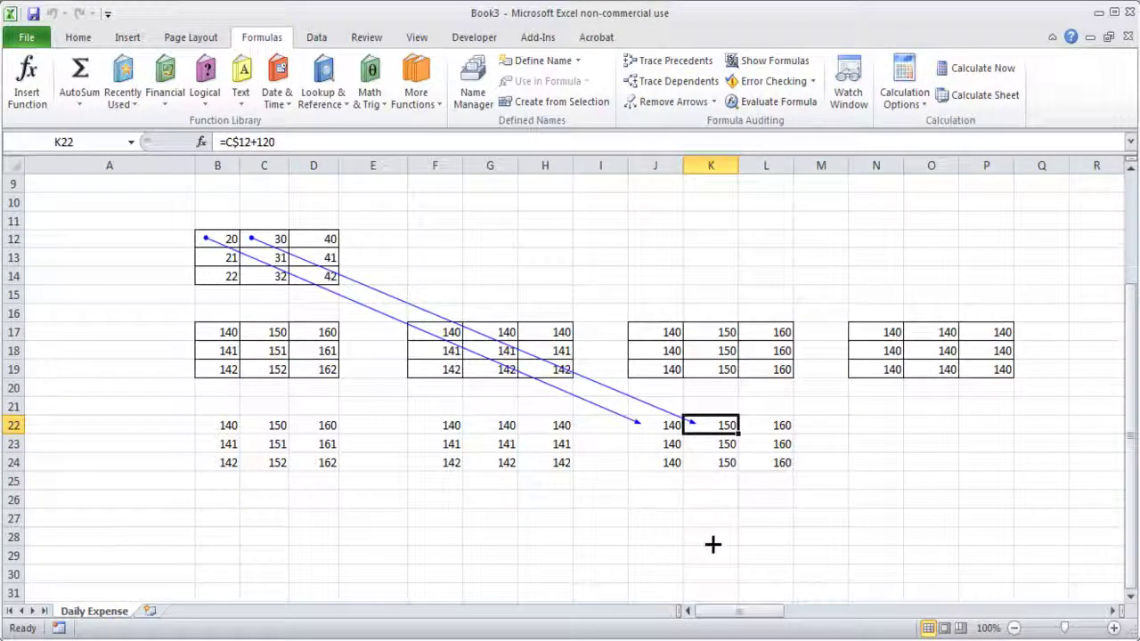
{"action": "left_click", "coordinate": [771, 426]}
{"action": "left_click", "coordinate": [668, 61]}
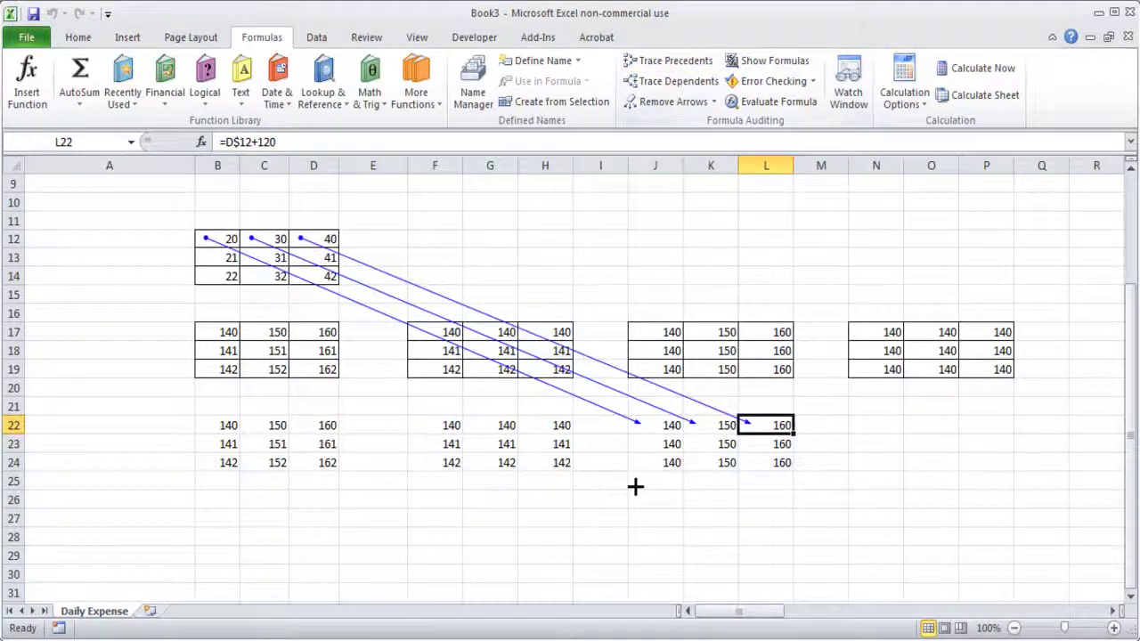
Step: Trace the precedents of J23 and J24 in the same way
{"action": "left_click", "coordinate": [663, 442]}
{"action": "left_click", "coordinate": [656, 59]}
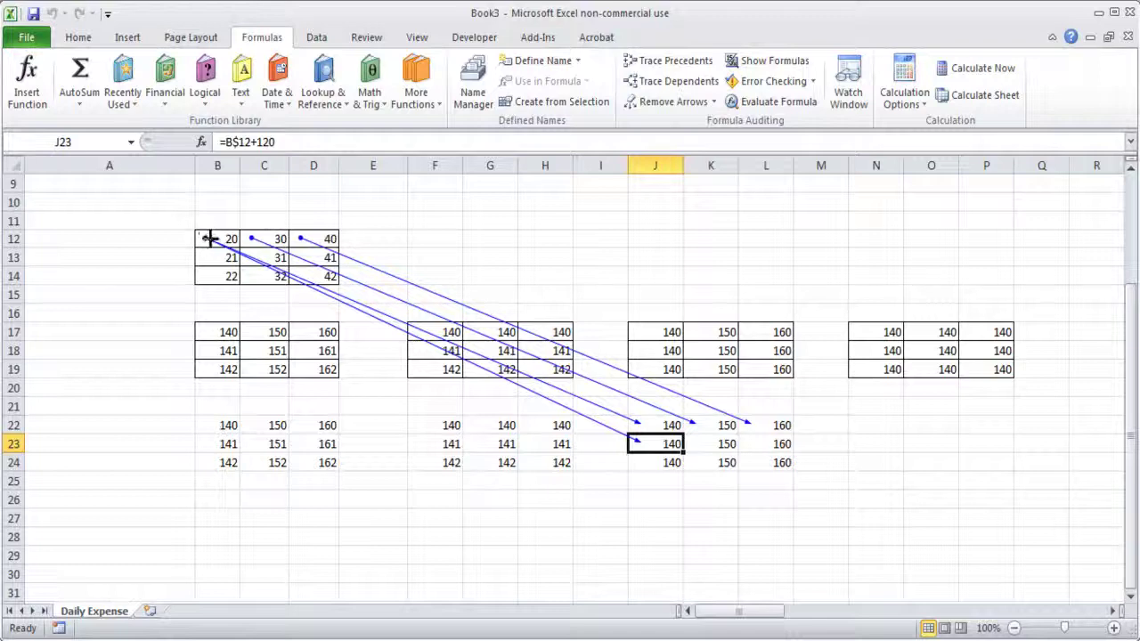
{"action": "left_click", "coordinate": [672, 465]}
{"action": "left_click", "coordinate": [666, 60]}
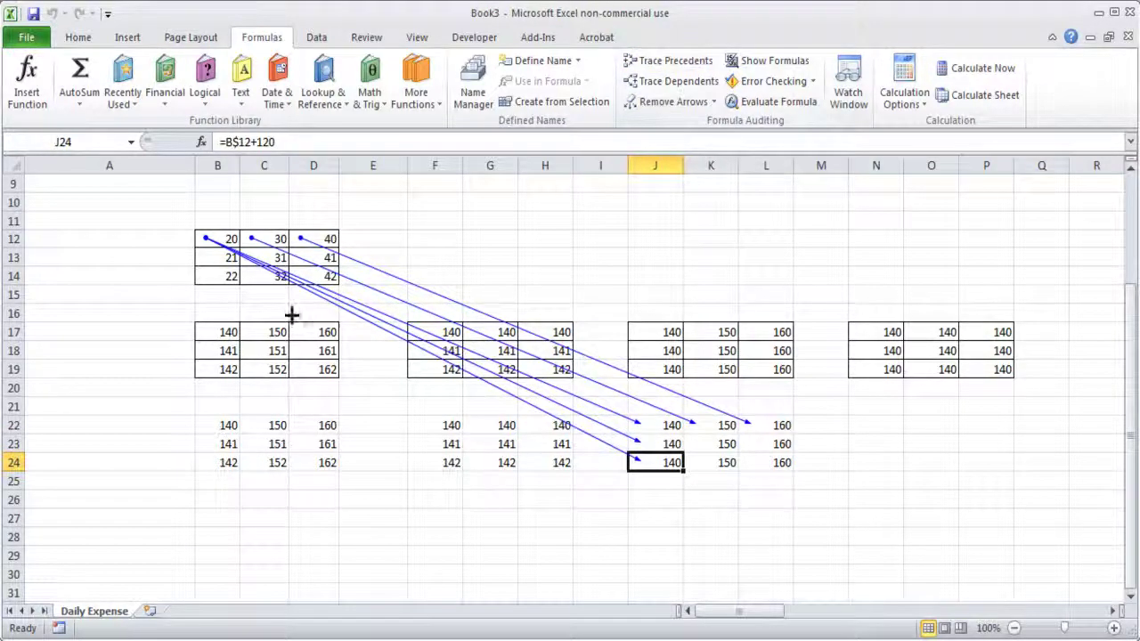
Step: Trace the precedents of F22, F23 and F24 to compare the column-locked references
{"action": "left_click", "coordinate": [428, 426]}
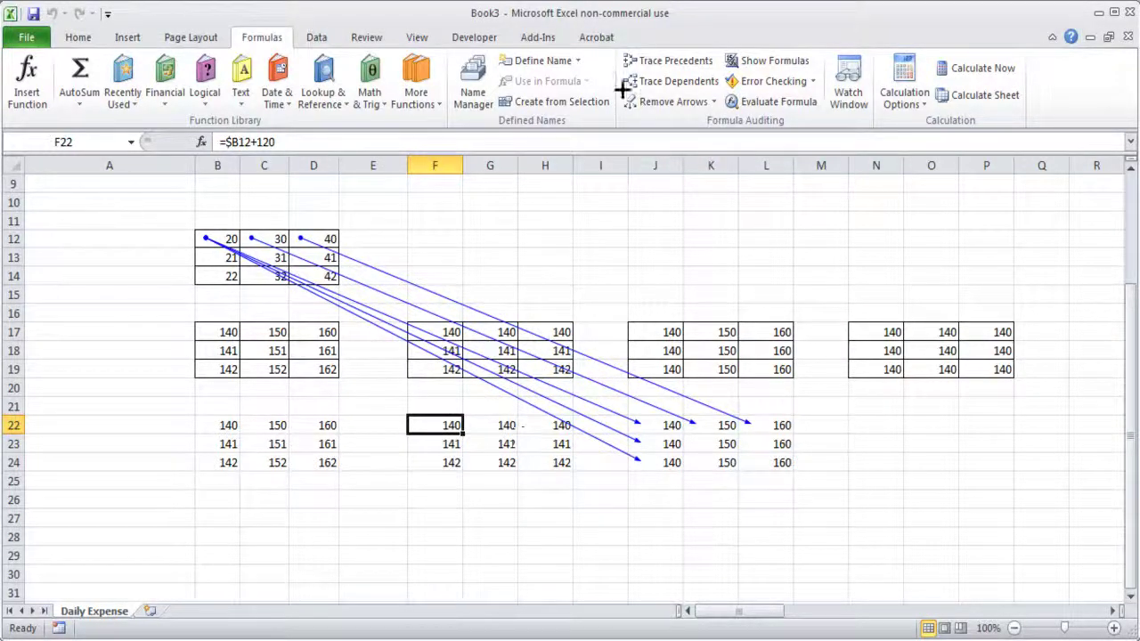
{"action": "left_click", "coordinate": [666, 59]}
{"action": "left_click", "coordinate": [456, 445]}
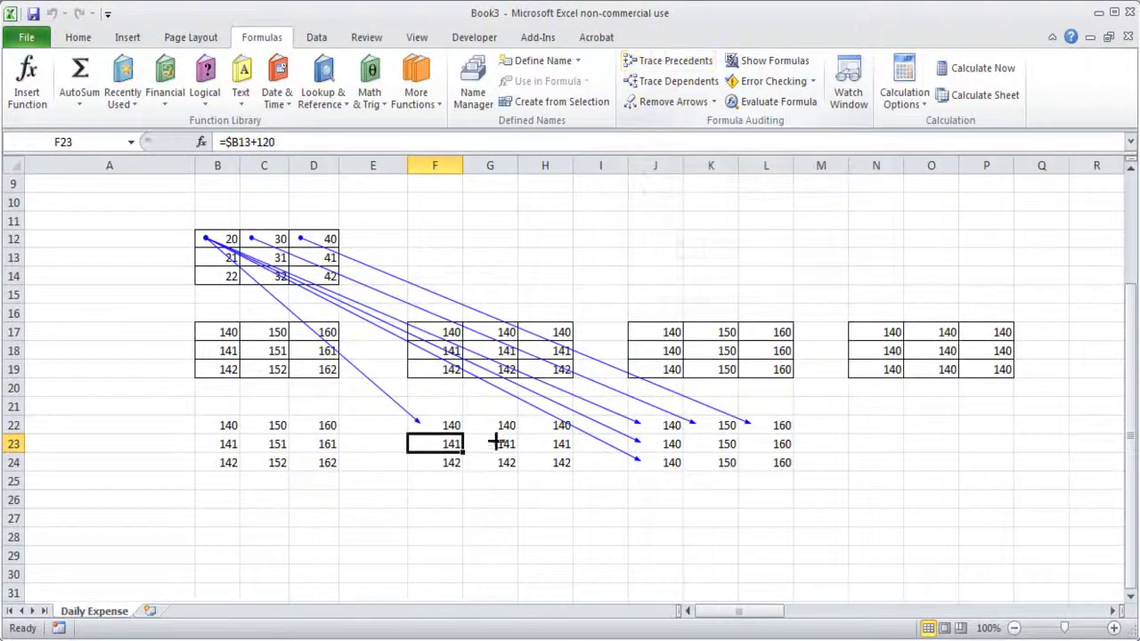
{"action": "left_click", "coordinate": [636, 59]}
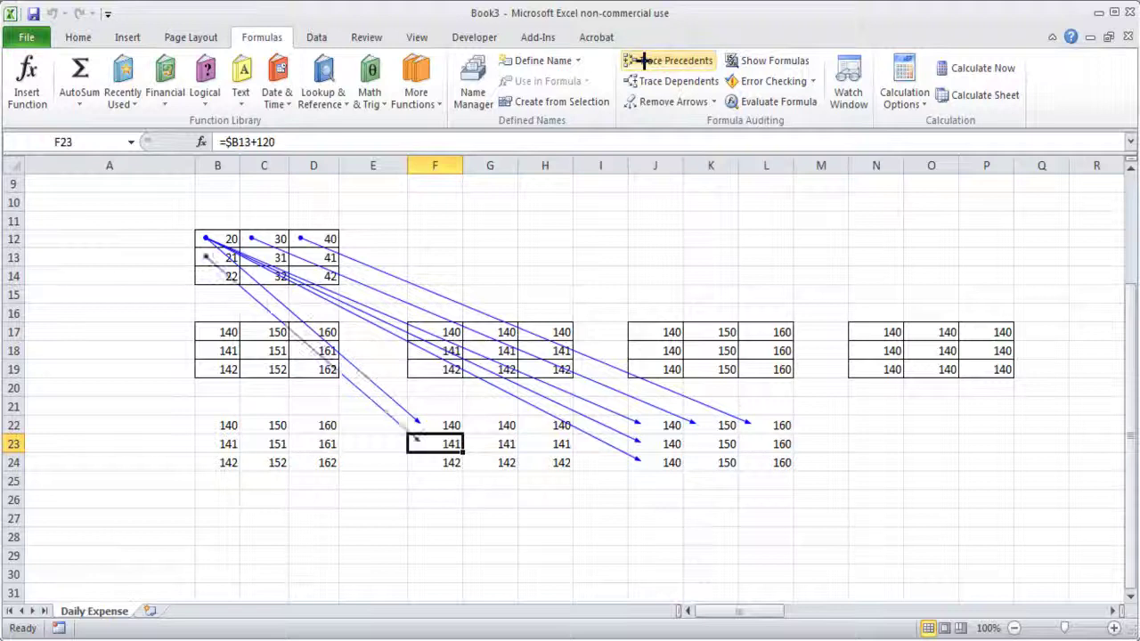
{"action": "left_click", "coordinate": [444, 463]}
{"action": "left_click", "coordinate": [663, 60]}
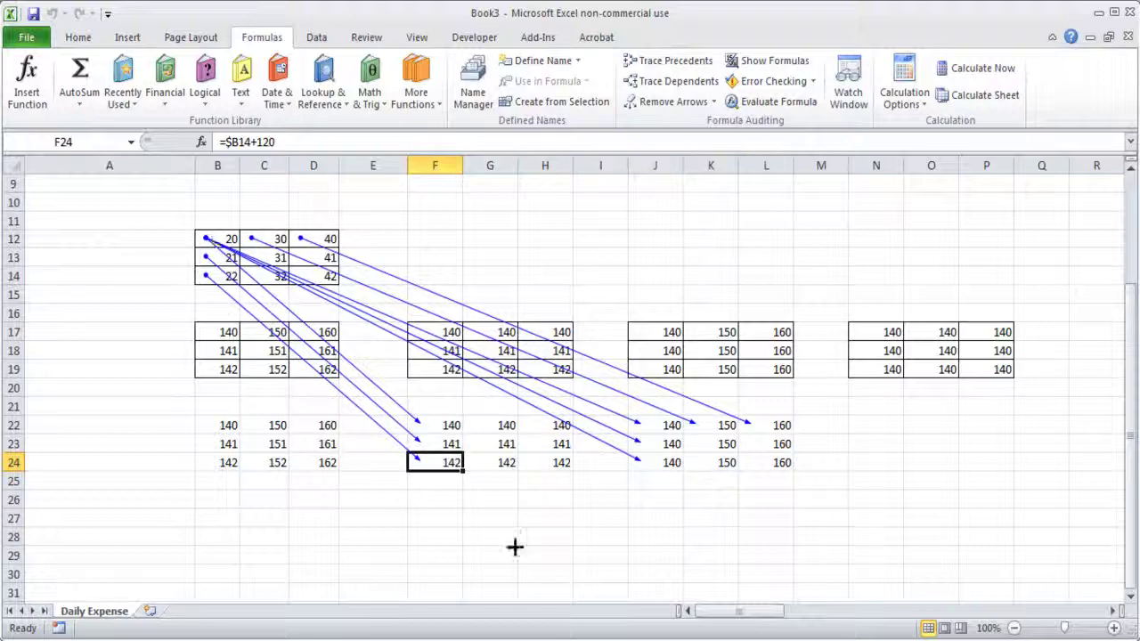
Step: Remove all tracer arrows from the sheet and trace the precedents of J22 and J23 again
{"action": "left_click", "coordinate": [589, 496]}
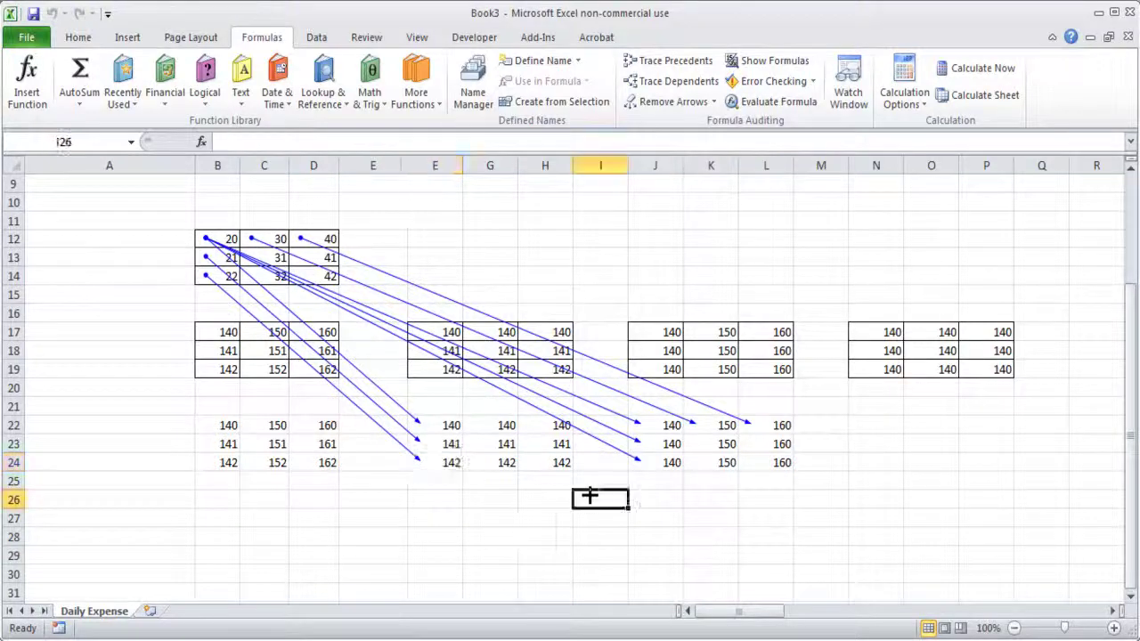
{"action": "left_click", "coordinate": [688, 100]}
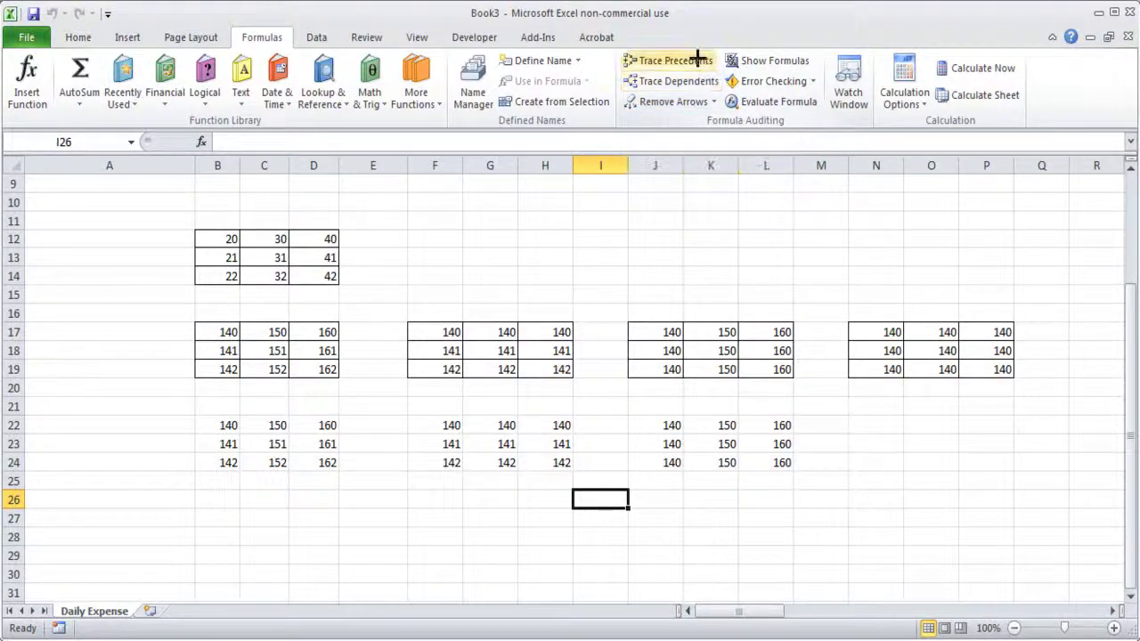
{"action": "left_click", "coordinate": [661, 425]}
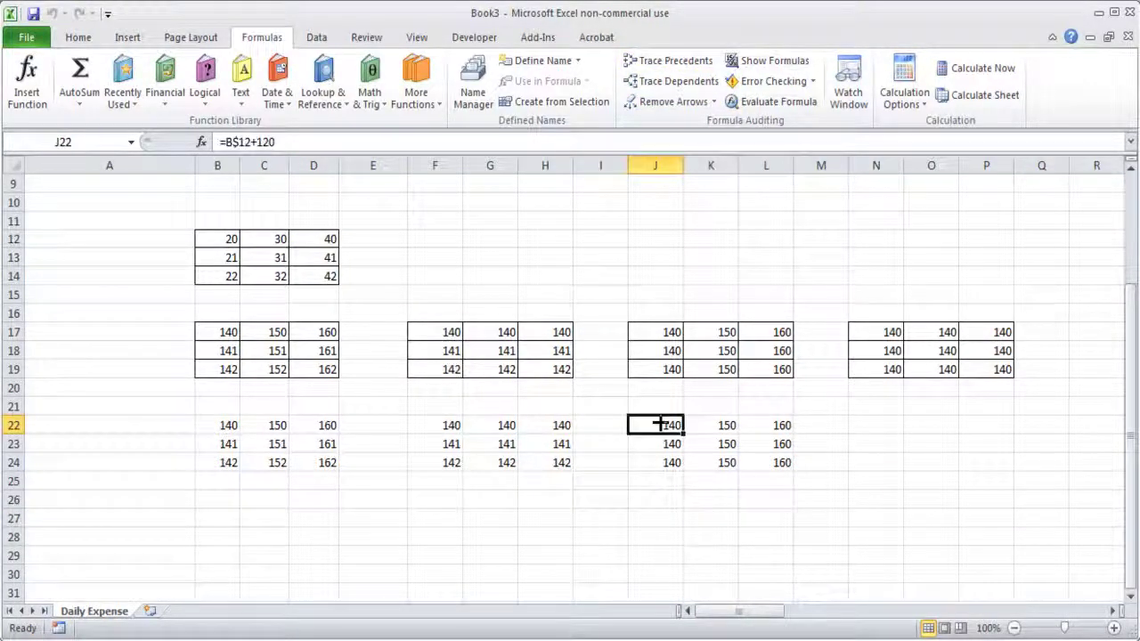
{"action": "left_click", "coordinate": [656, 63]}
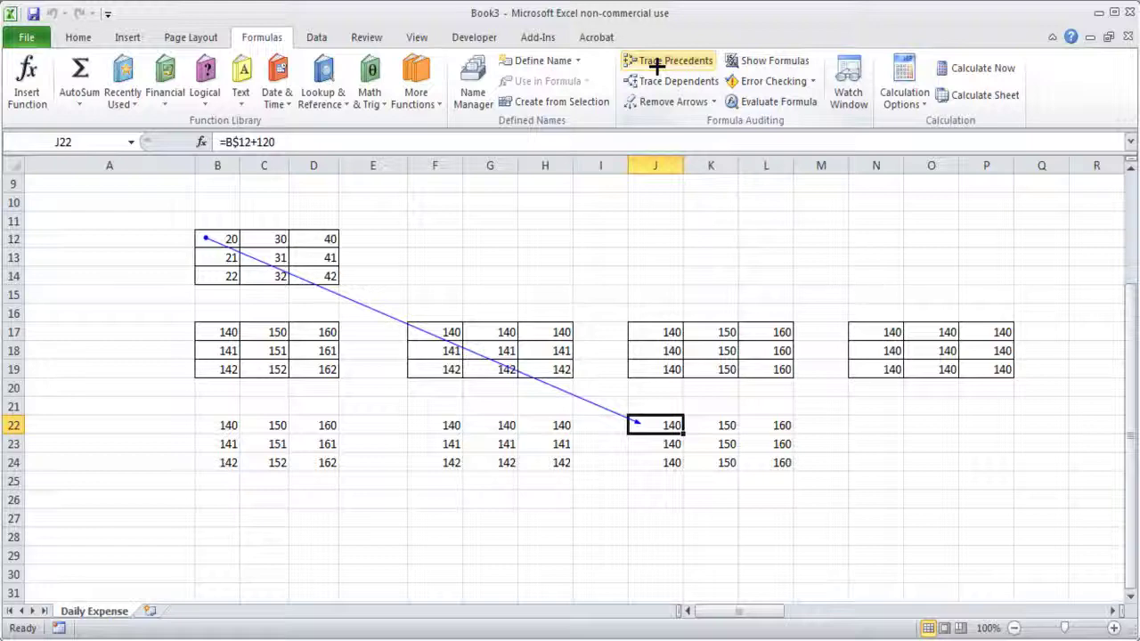
{"action": "left_click", "coordinate": [667, 445]}
{"action": "left_click", "coordinate": [661, 64]}
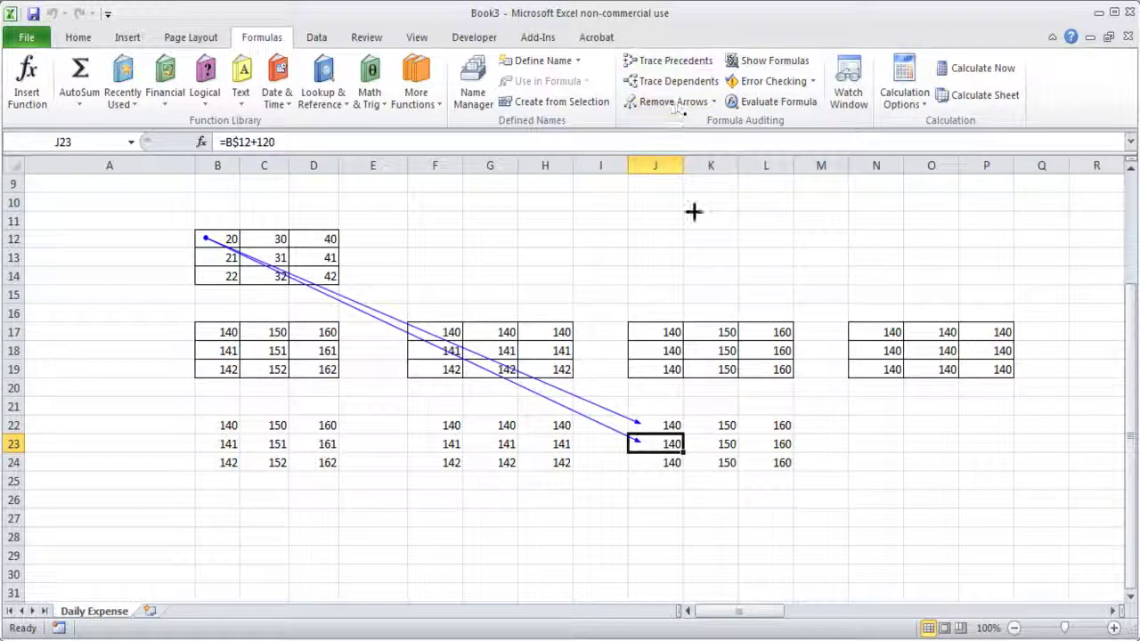
{"action": "left_click", "coordinate": [664, 479]}
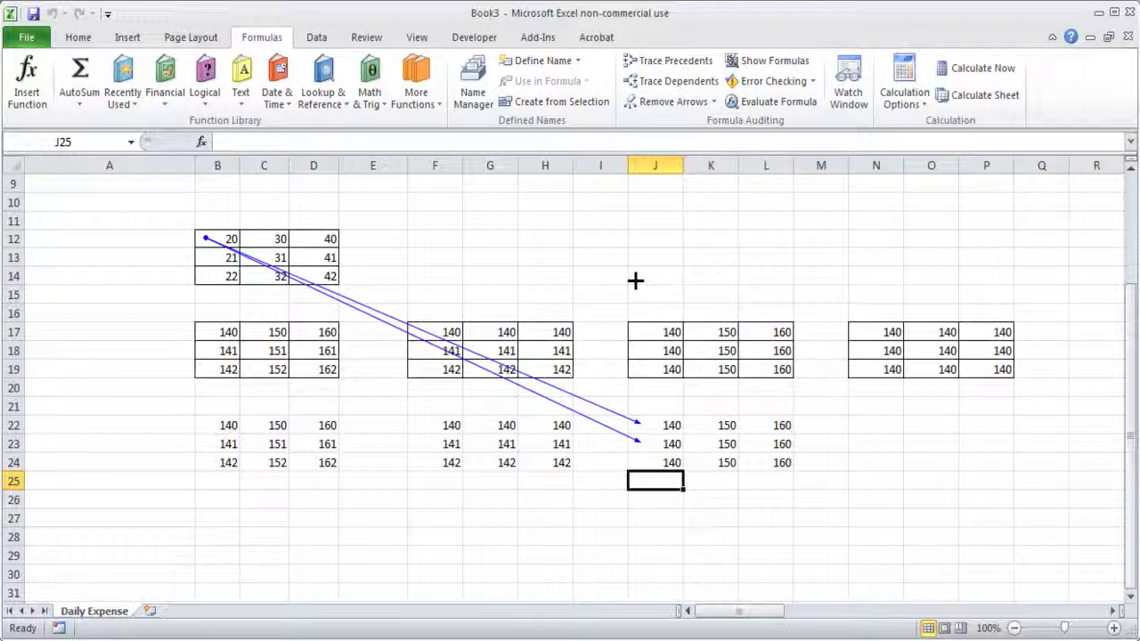
{"action": "key", "text": "alt"}
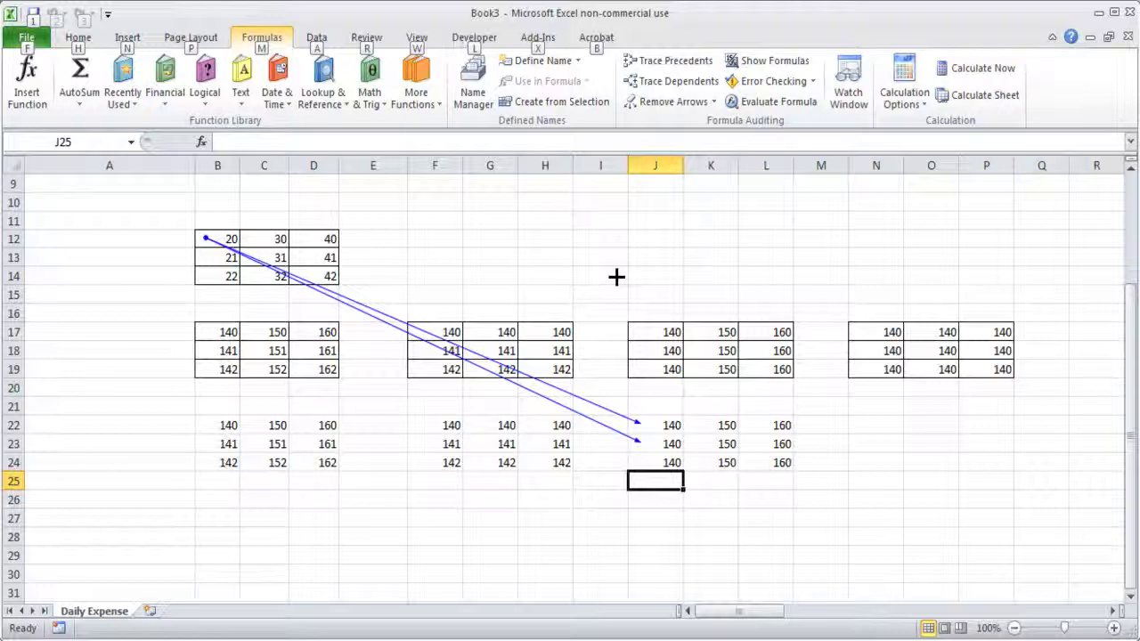
{"action": "key", "text": "alt"}
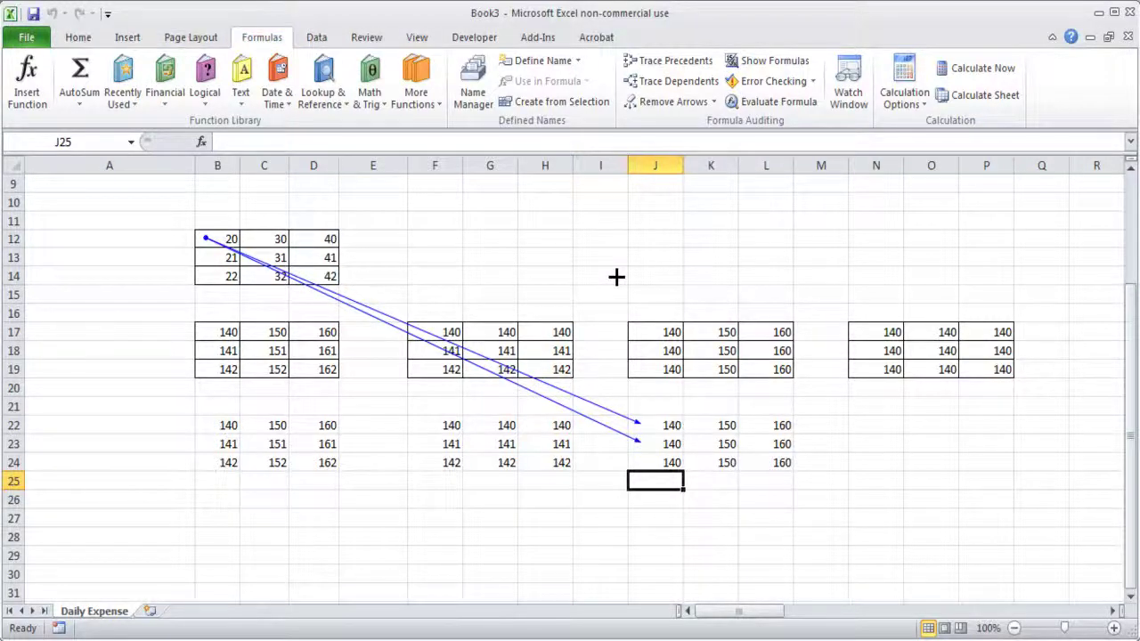
{"action": "left_click", "coordinate": [616, 277]}
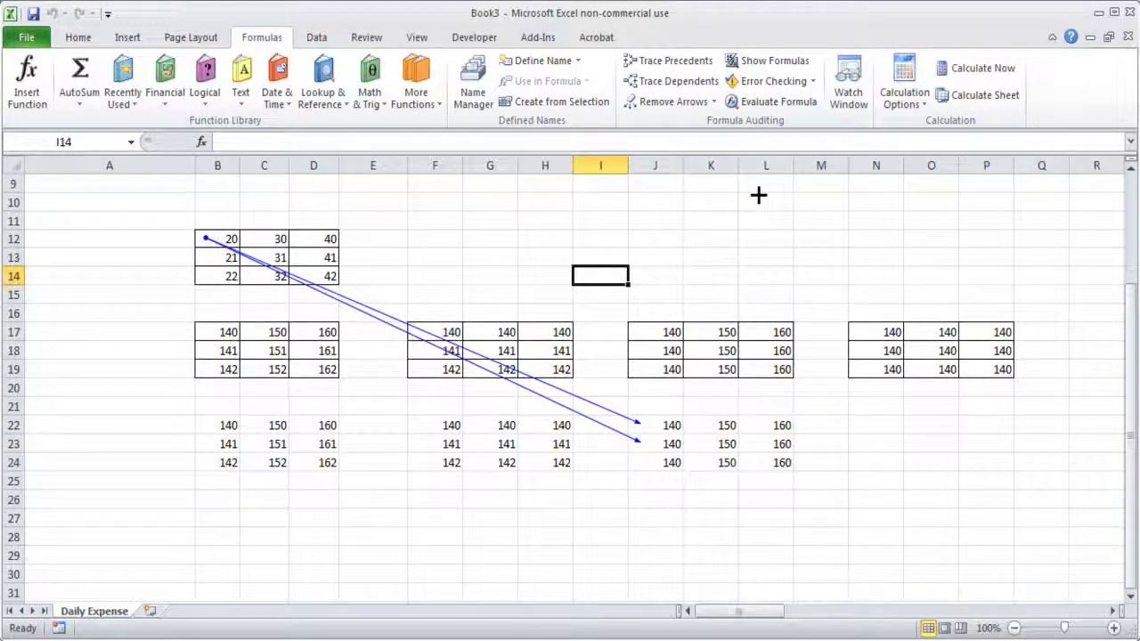
{"action": "key", "text": "alt"}
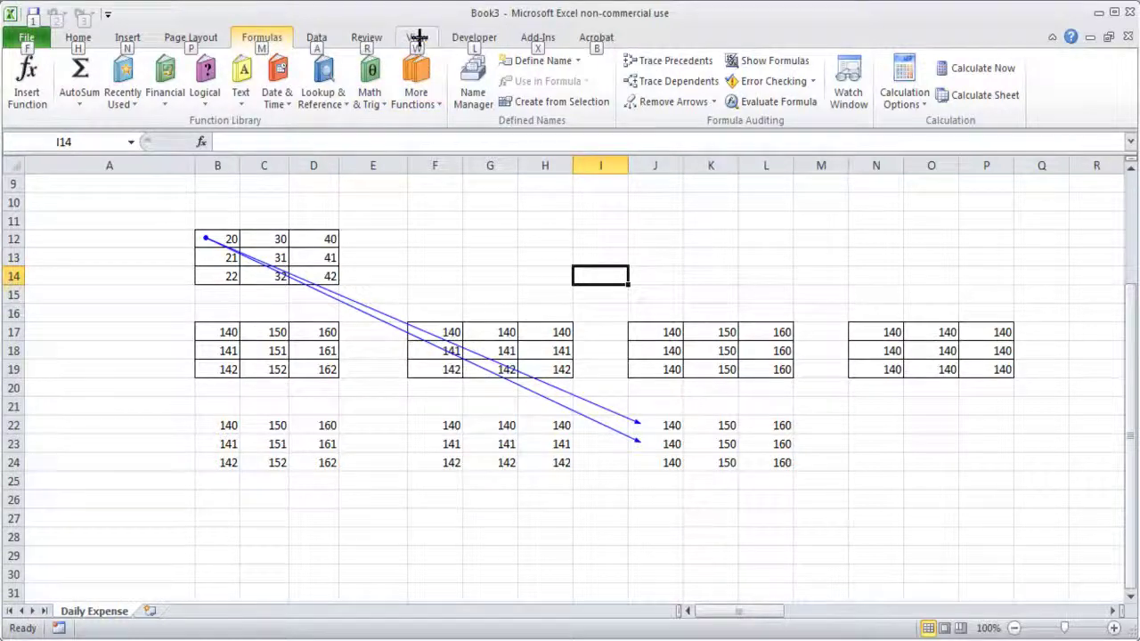
{"action": "left_click", "coordinate": [80, 37]}
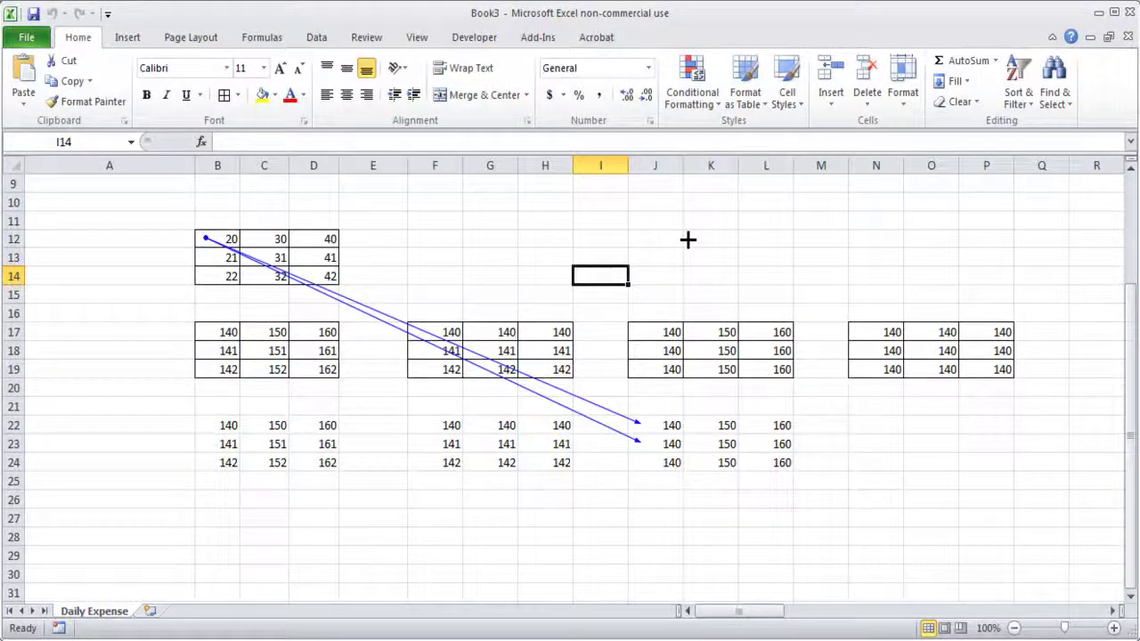
{"action": "key", "text": "alt"}
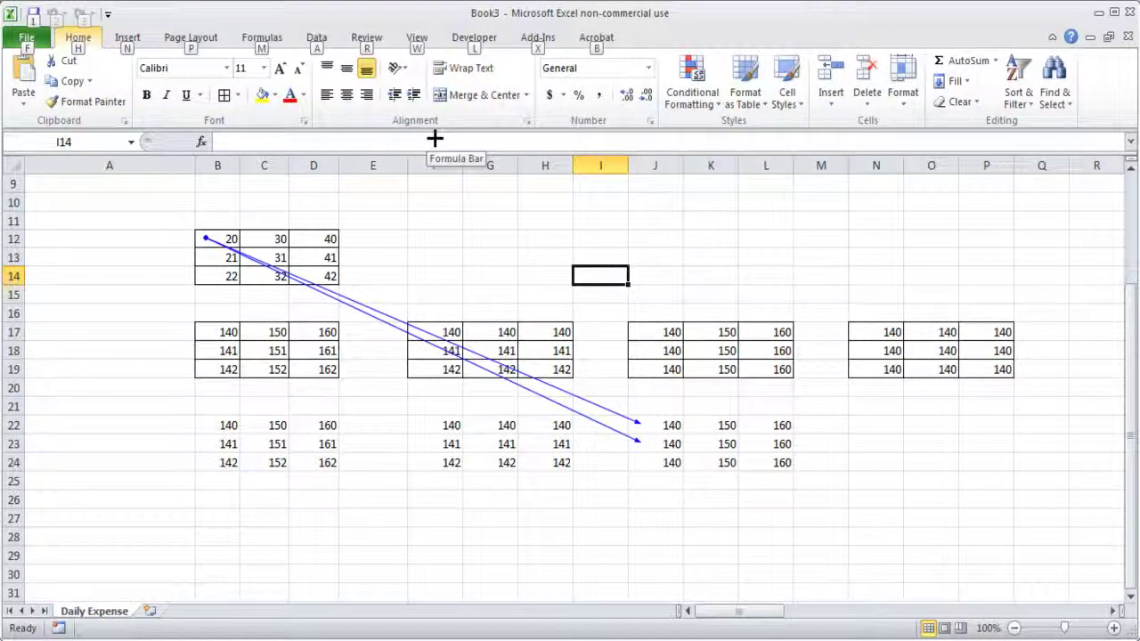
{"action": "key", "text": "m"}
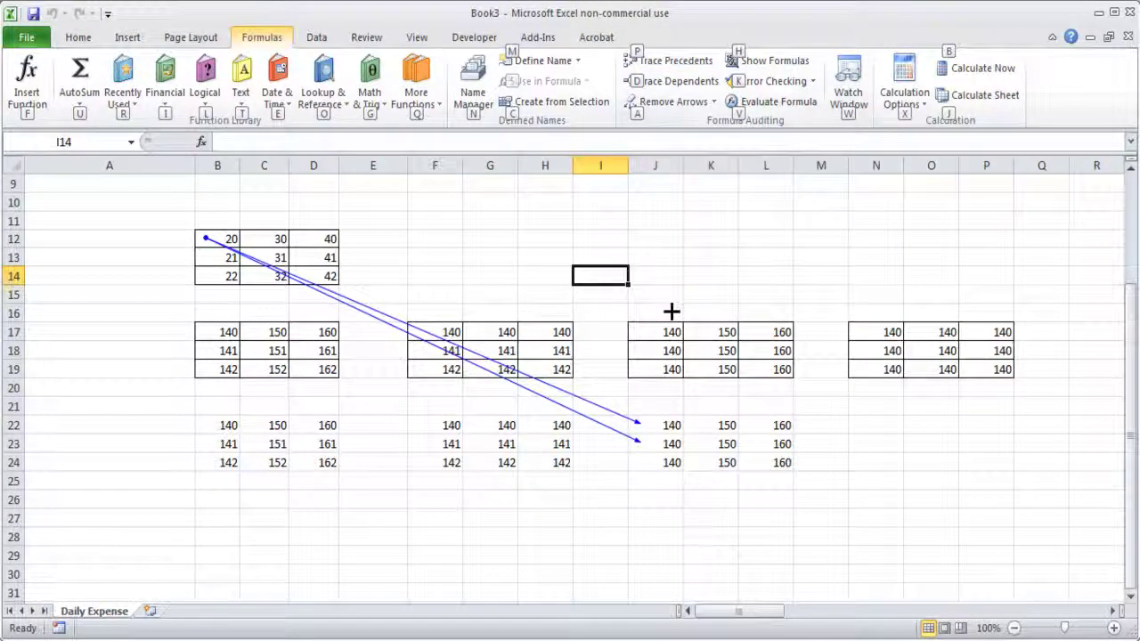
Step: Trace the precedents of J24
{"action": "left_click", "coordinate": [655, 461]}
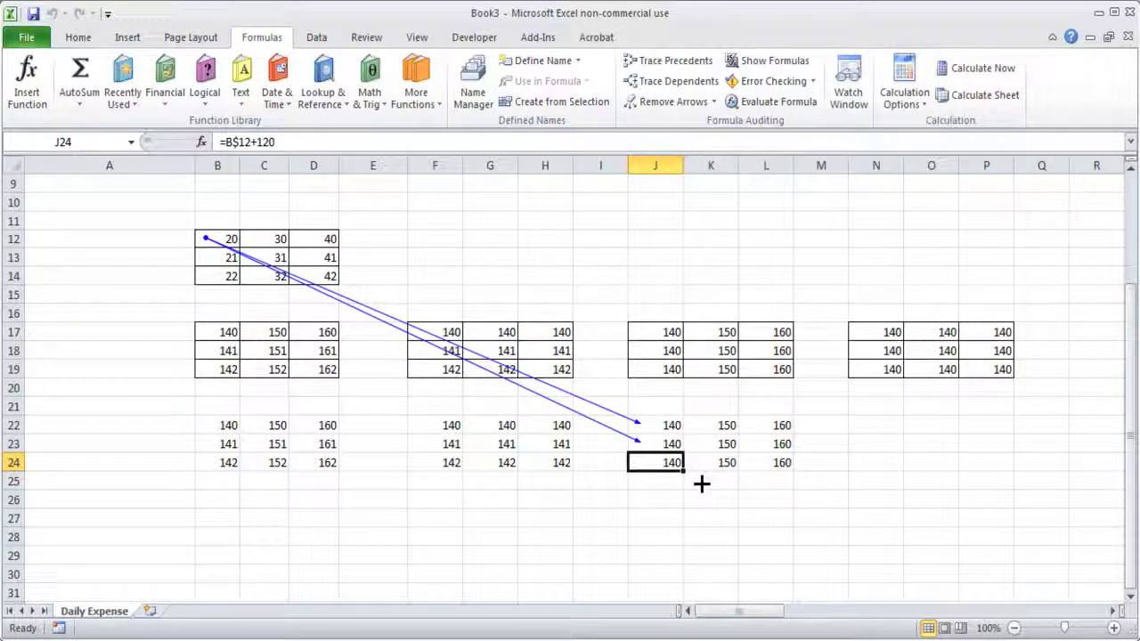
{"action": "key", "text": "alt+m"}
{"action": "key", "text": "p"}
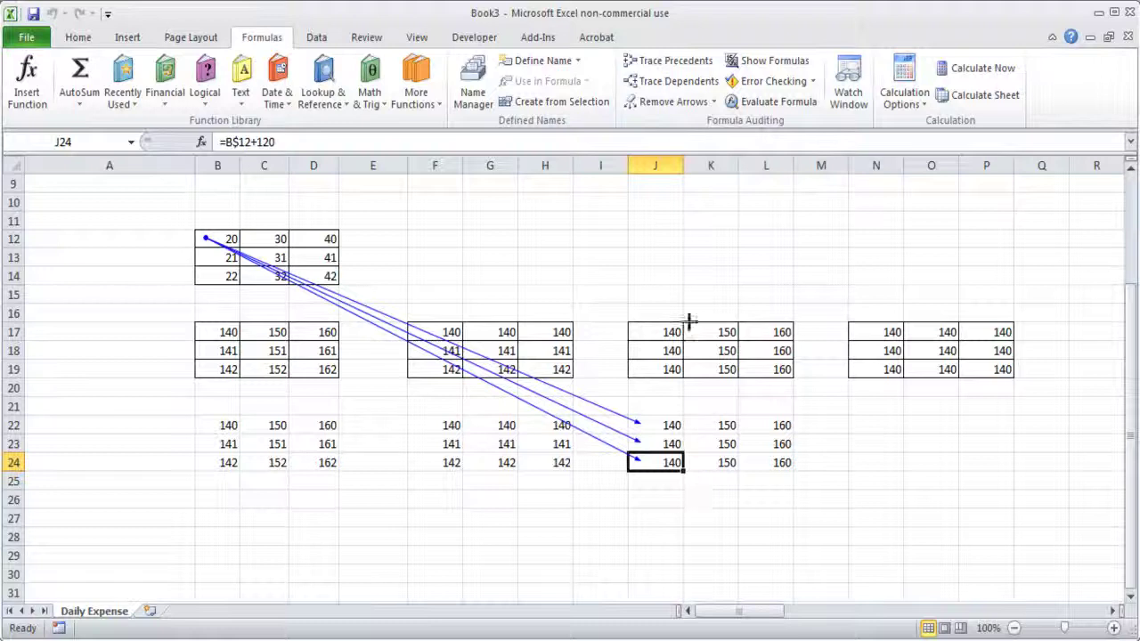
Step: Clear the existing tracer arrows and trace the precedents of J22 and J23 once more
{"action": "left_click", "coordinate": [683, 101]}
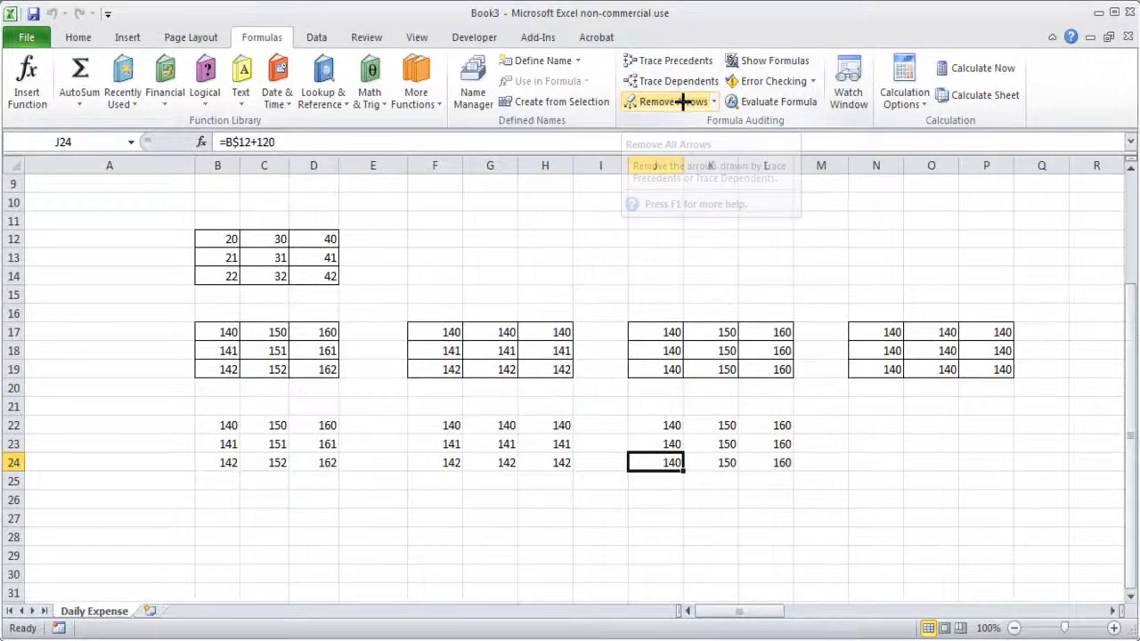
{"action": "left_click", "coordinate": [667, 426]}
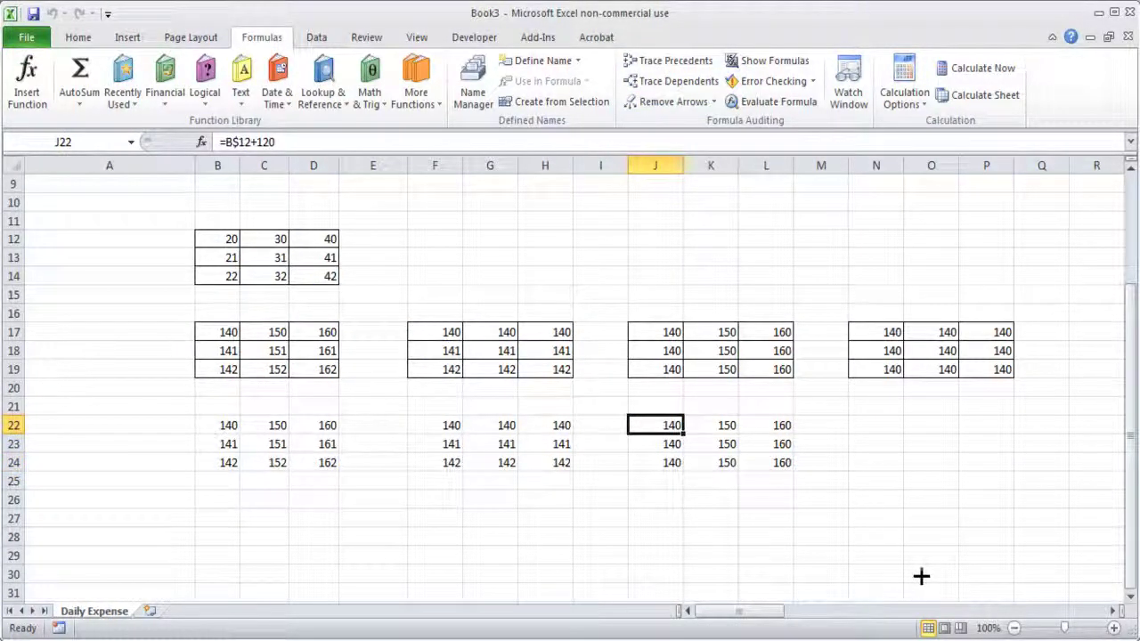
{"action": "key", "text": "alt+m"}
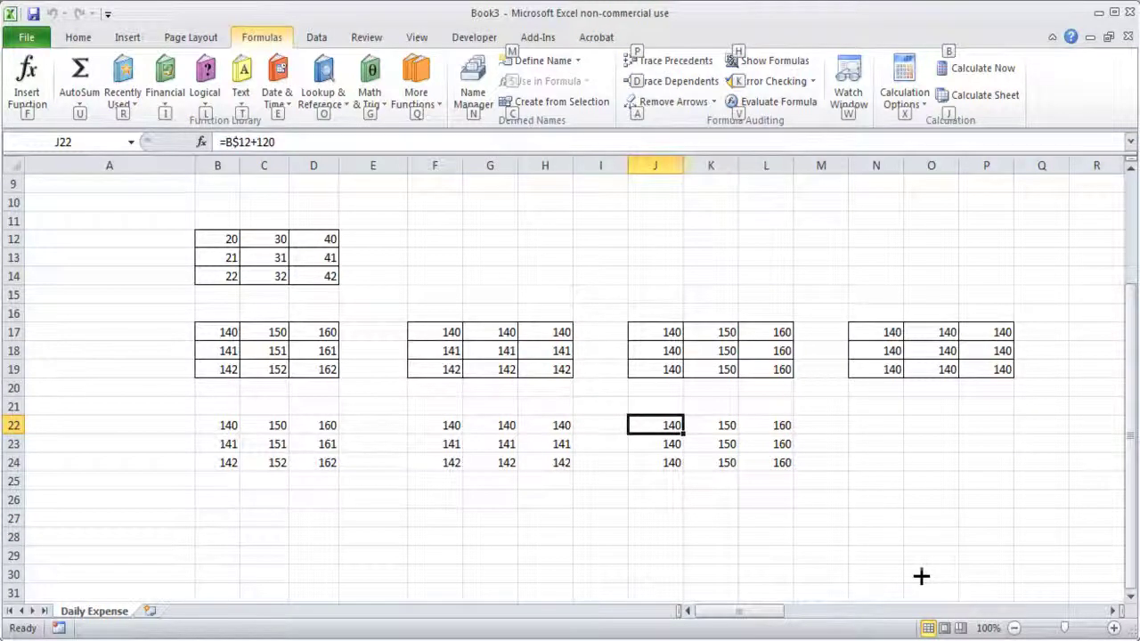
{"action": "key", "text": "p"}
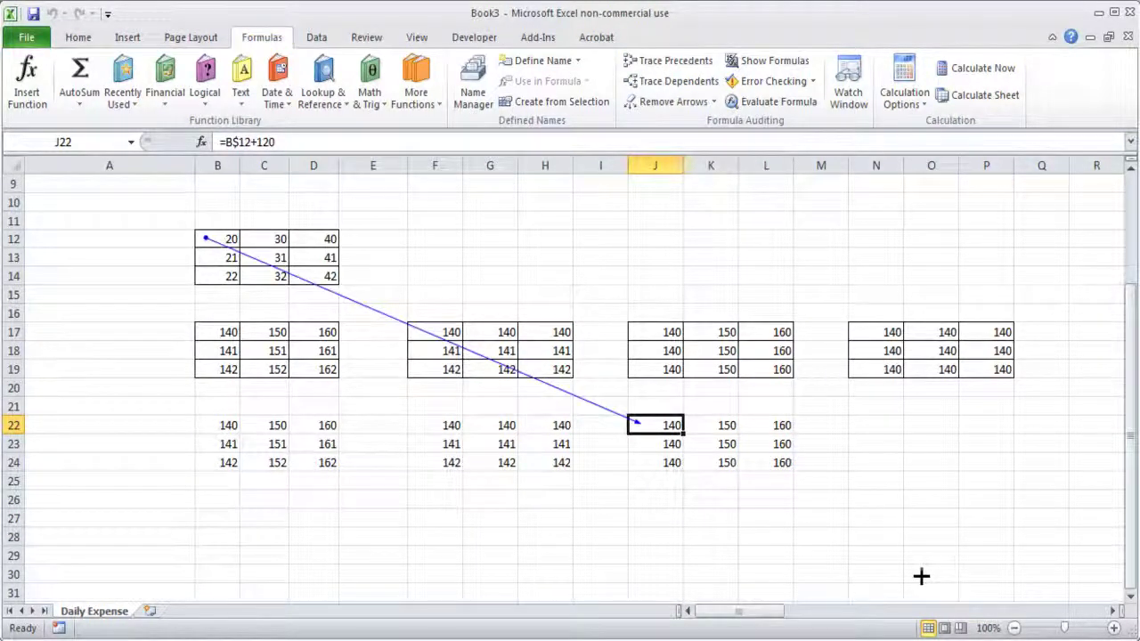
{"action": "key", "text": "Down"}
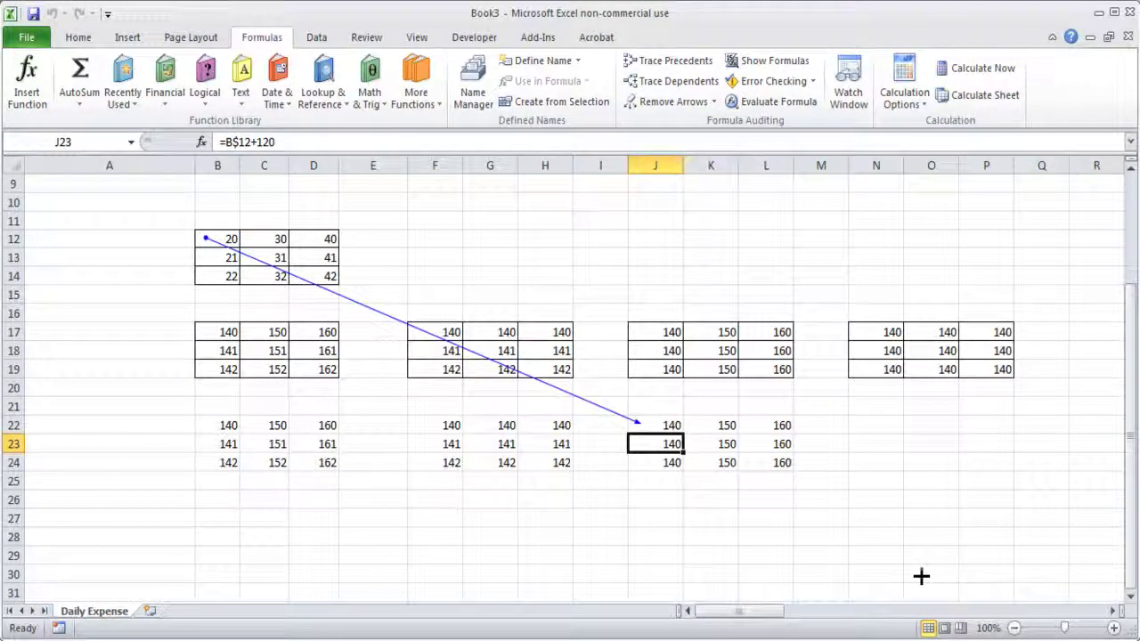
{"action": "key", "text": "alt"}
{"action": "key", "text": "alt+m"}
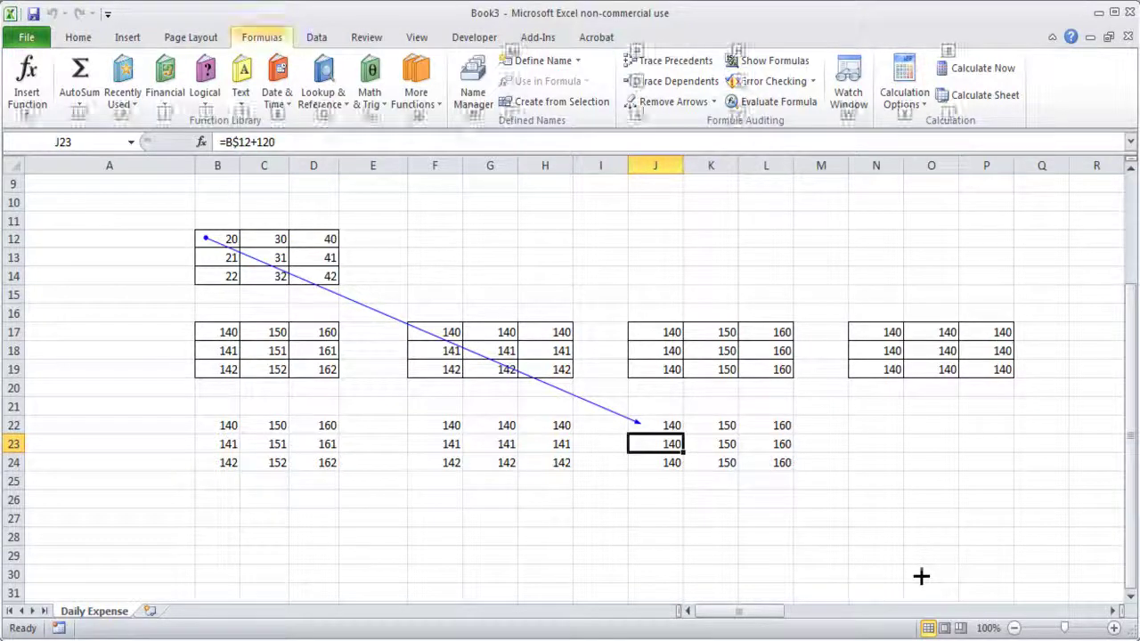
{"action": "key", "text": "p"}
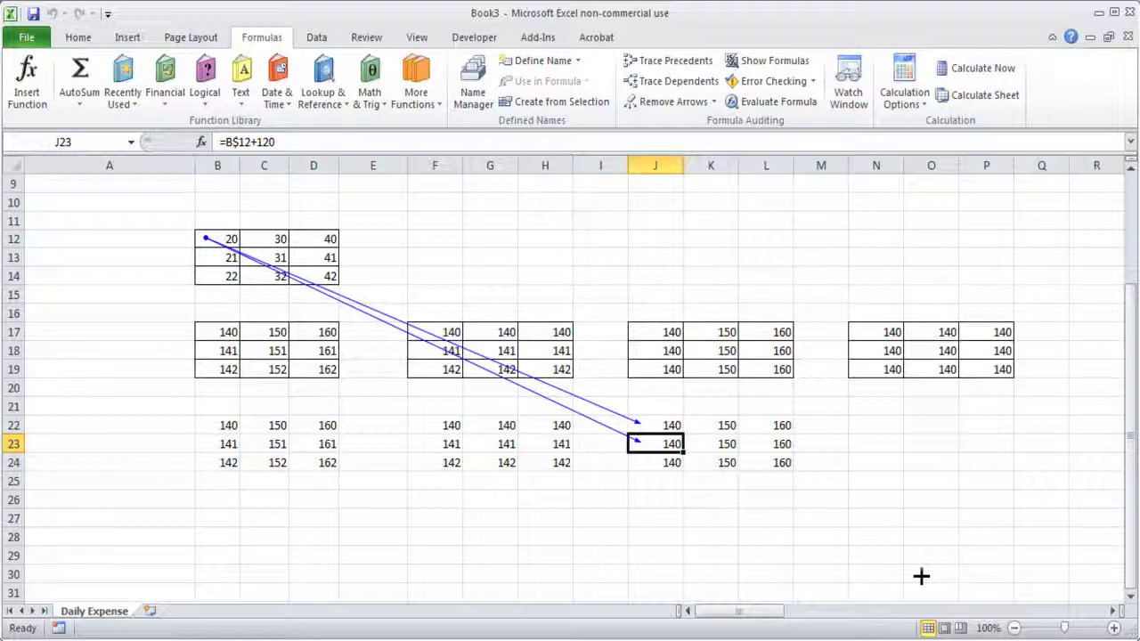
Step: Remove the precedent arrows from the sheet using the Remove Precedent Arrows option
{"action": "key", "text": "alt"}
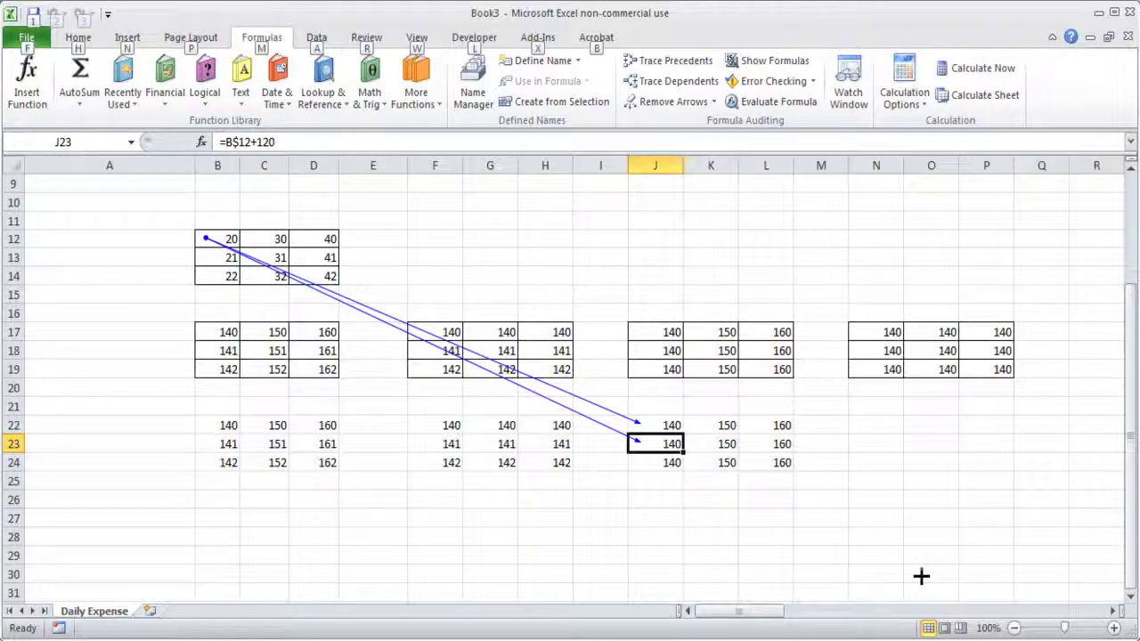
{"action": "key", "text": "m"}
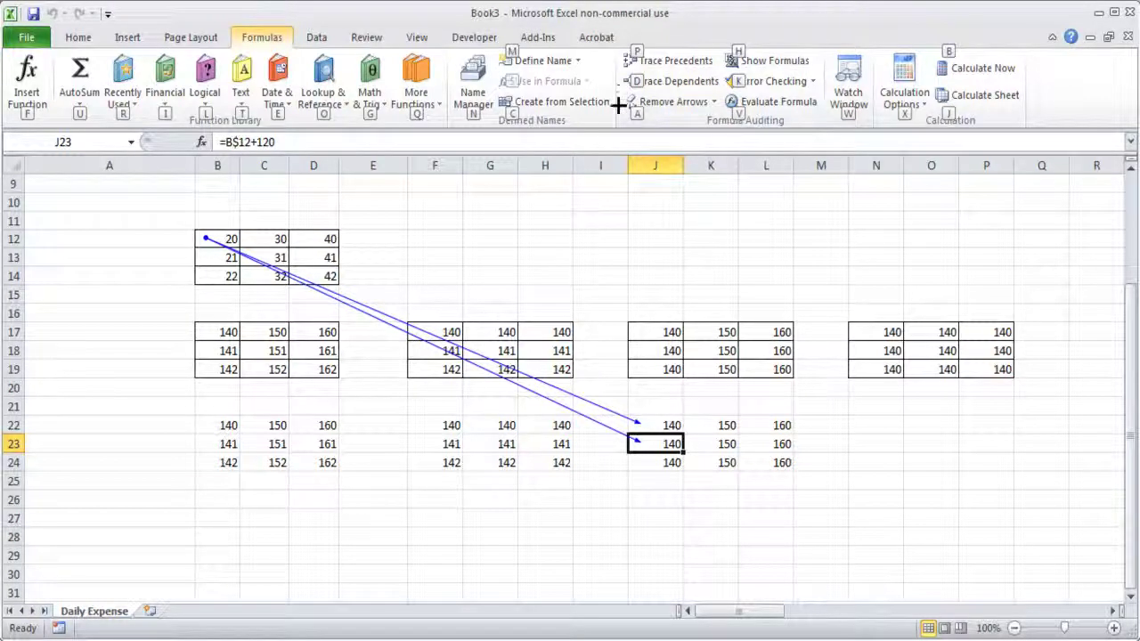
{"action": "key", "text": "a"}
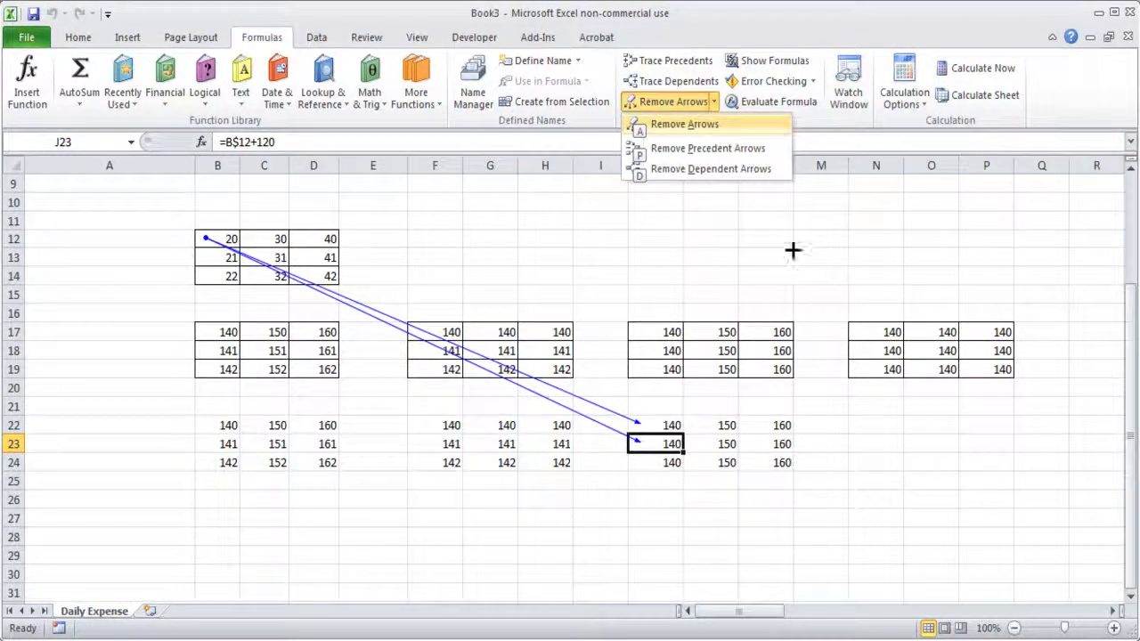
{"action": "left_click", "coordinate": [706, 148]}
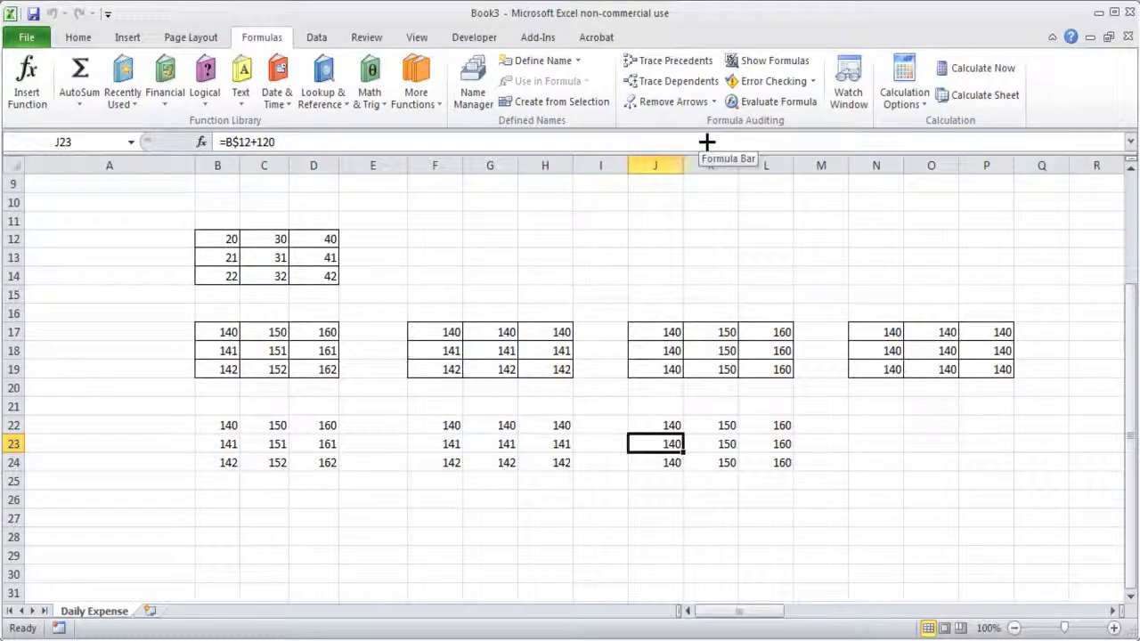
{"action": "left_click", "coordinate": [697, 495]}
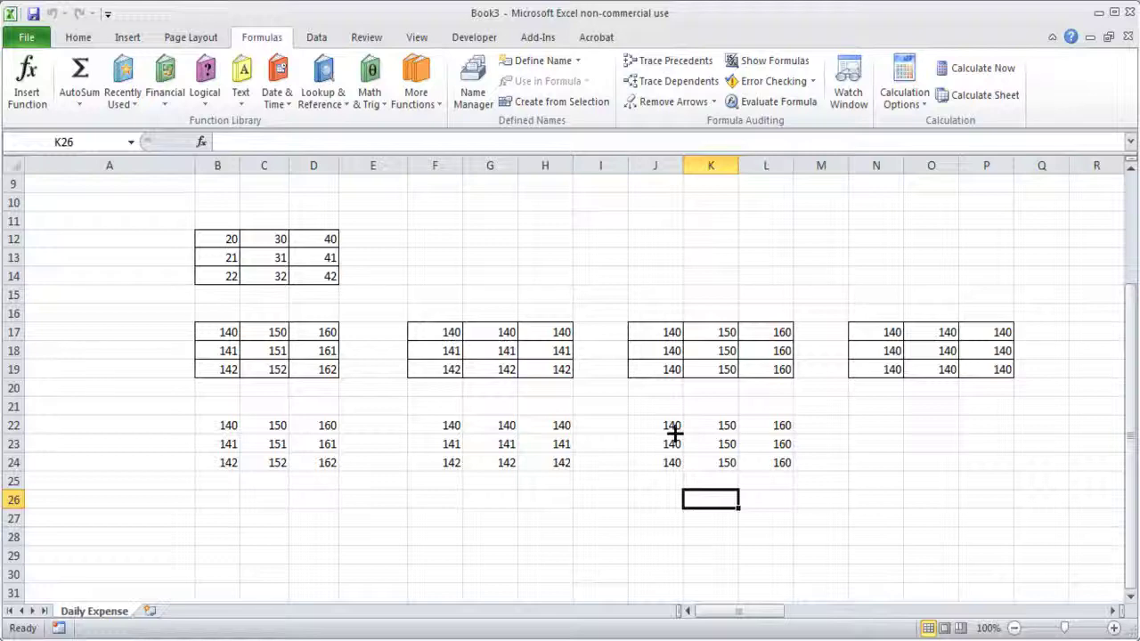
Step: Examine the first cell of the target table, N17, and the source cell B12 it should derive from
{"action": "left_click", "coordinate": [876, 426]}
{"action": "scroll", "coordinate": [865, 463], "scroll_direction": "down", "scroll_amount": 1}
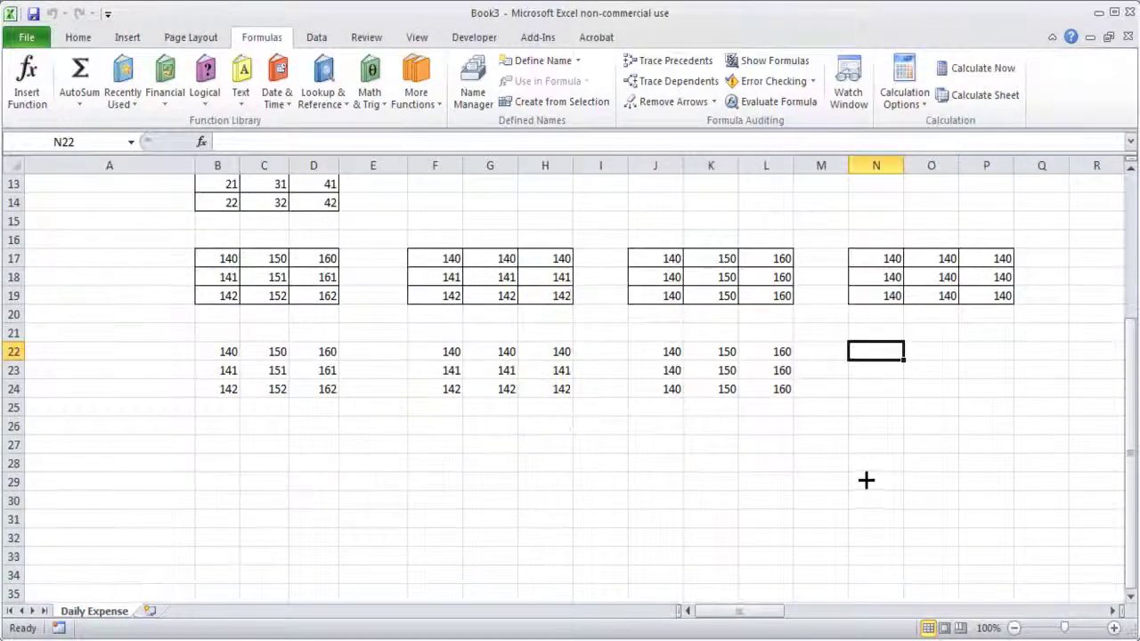
{"action": "scroll", "coordinate": [868, 418], "scroll_direction": "up", "scroll_amount": 2}
{"action": "left_click", "coordinate": [878, 405]}
{"action": "scroll", "coordinate": [855, 471], "scroll_direction": "down", "scroll_amount": 1}
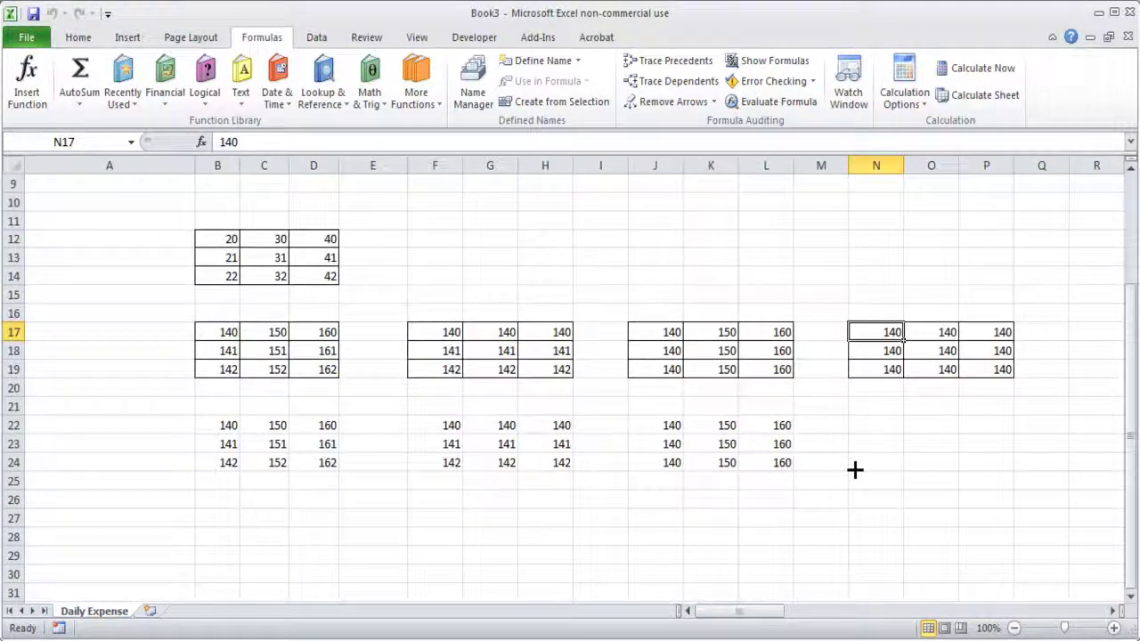
{"action": "left_click", "coordinate": [228, 238]}
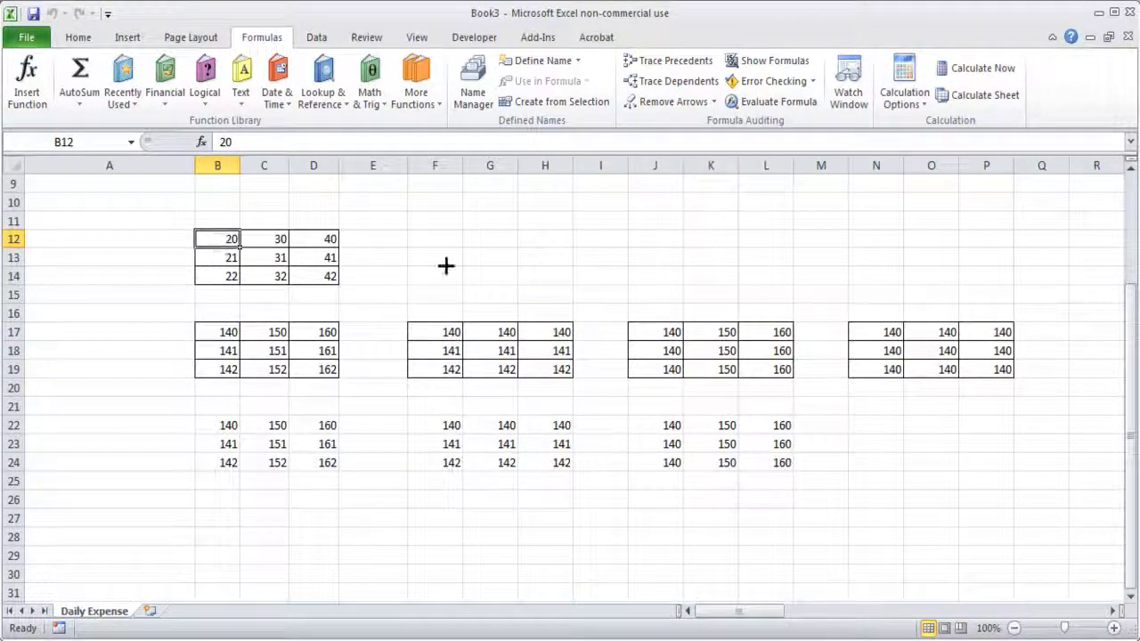
{"action": "left_click", "coordinate": [884, 332]}
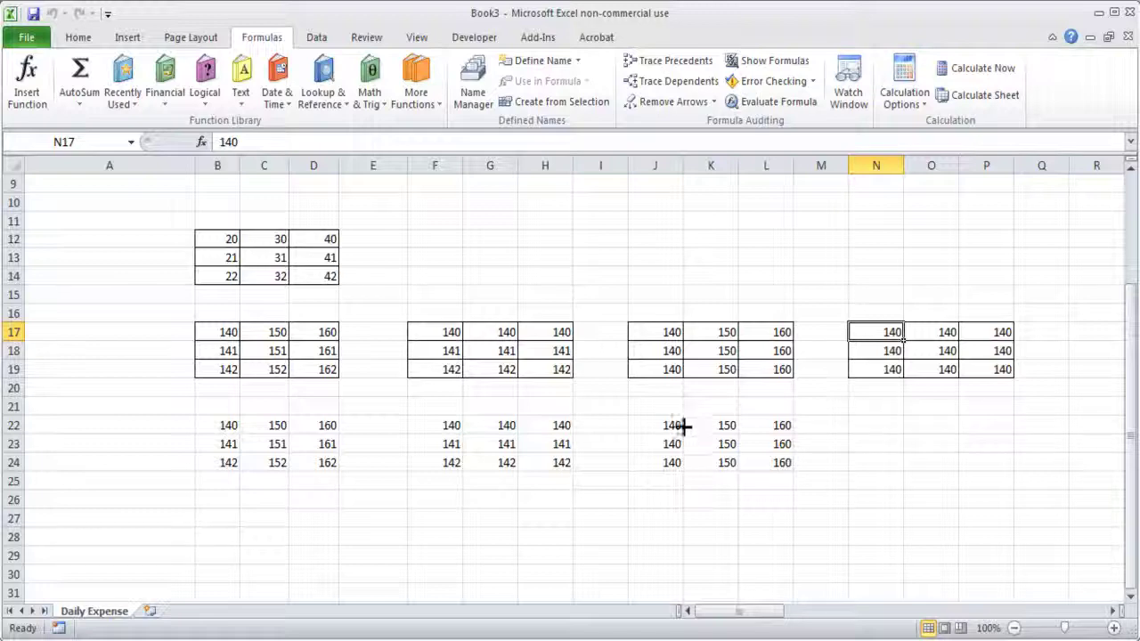
Step: Enter the formula =$B$12+120 in N22, using a fully absolute reference to B12
{"action": "left_click", "coordinate": [877, 427]}
{"action": "type", "text": "="}
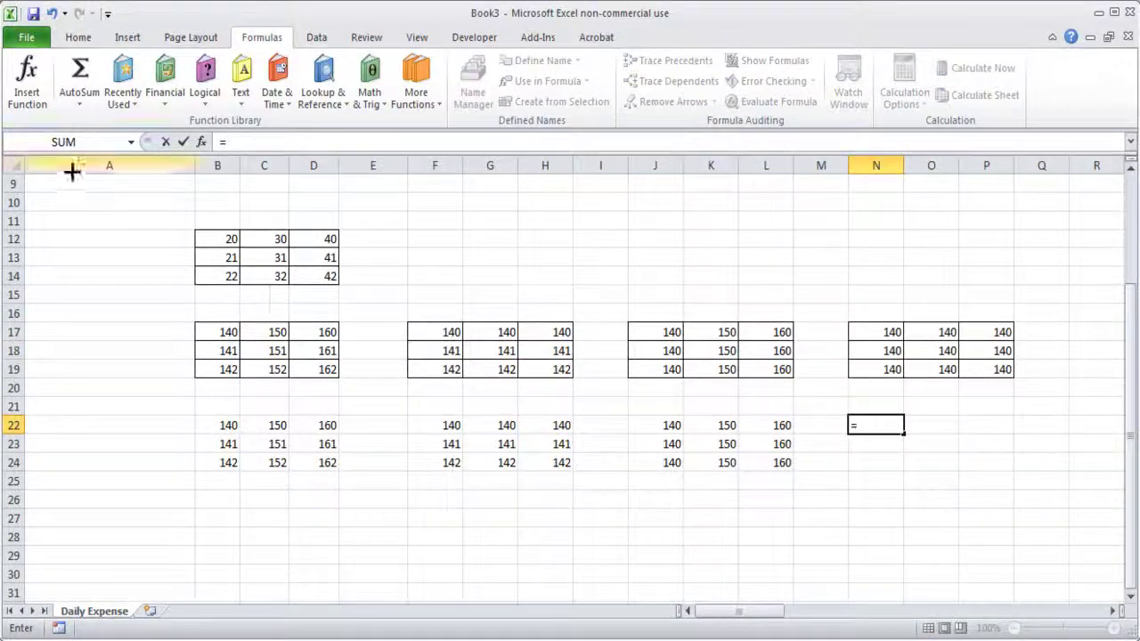
{"action": "left_click", "coordinate": [217, 239]}
{"action": "type", "text": "+120"}
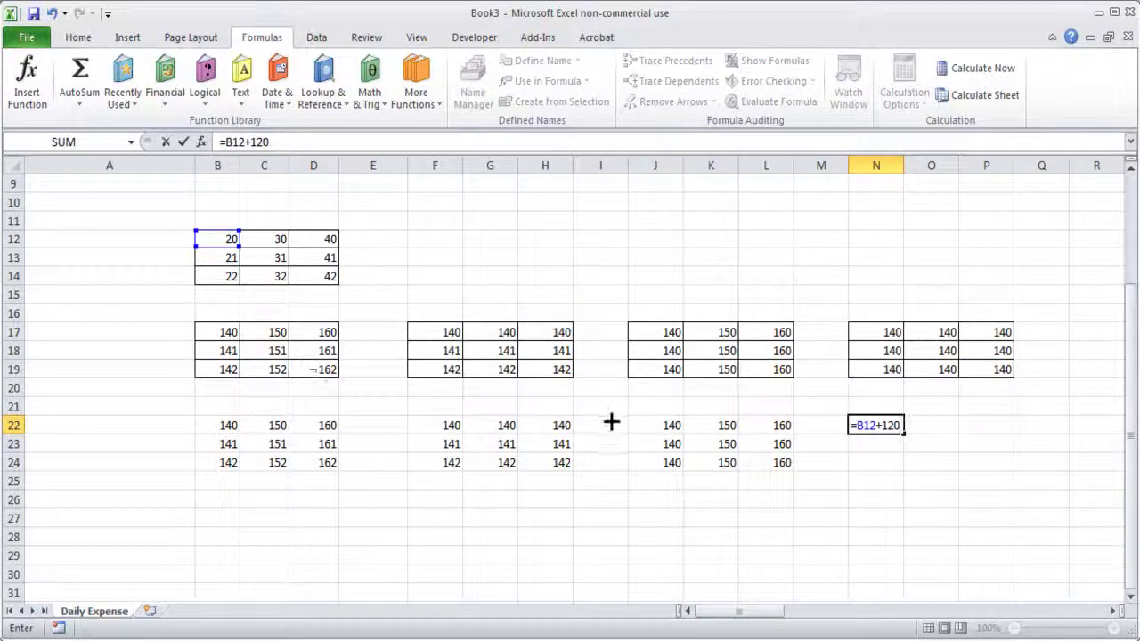
{"action": "left_click", "coordinate": [870, 426]}
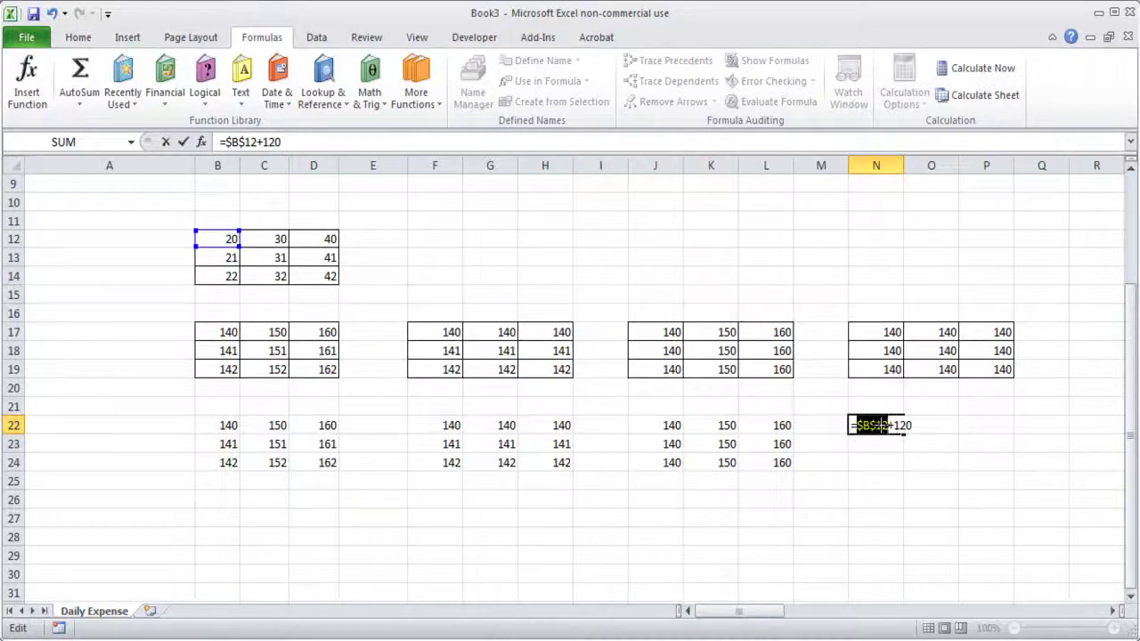
{"action": "key", "text": "Return"}
{"action": "left_click", "coordinate": [879, 424]}
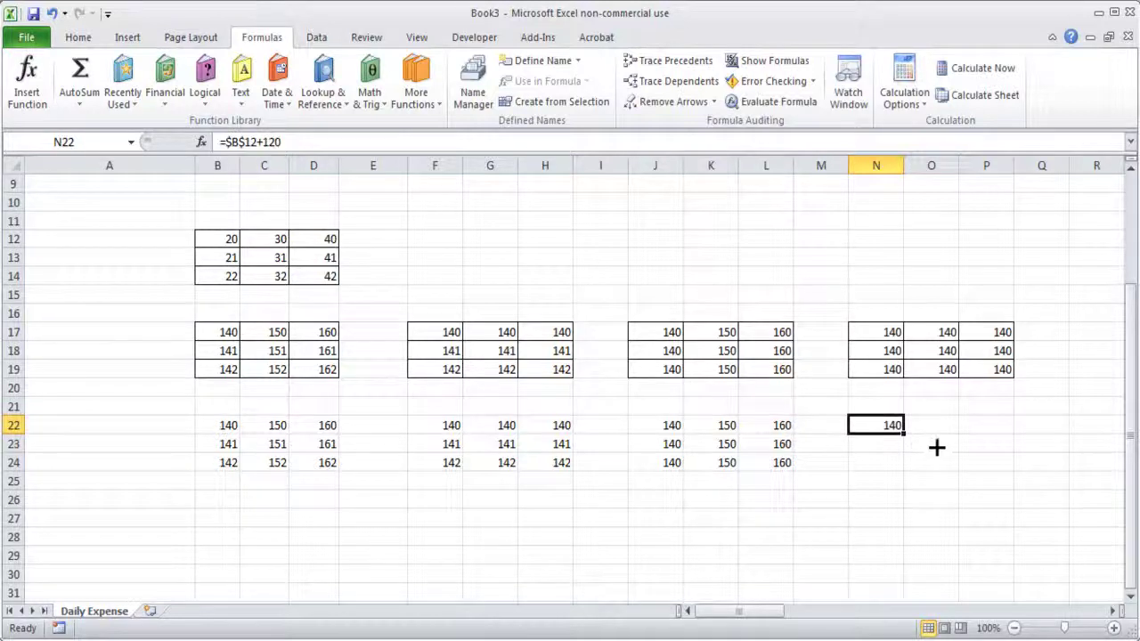
Step: Fill the N22 formula down to N24 and check the formulas in N23 and N24
{"action": "left_click_drag", "start_coordinate": [903, 434], "coordinate": [899, 462]}
{"action": "left_click", "coordinate": [885, 436]}
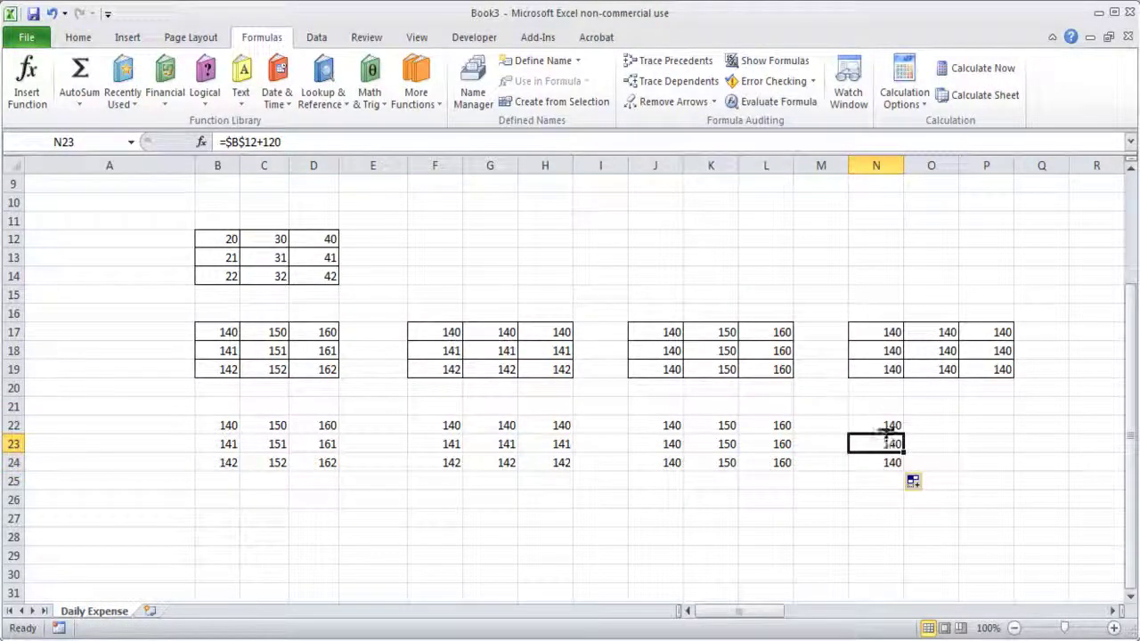
{"action": "double_click", "coordinate": [890, 444]}
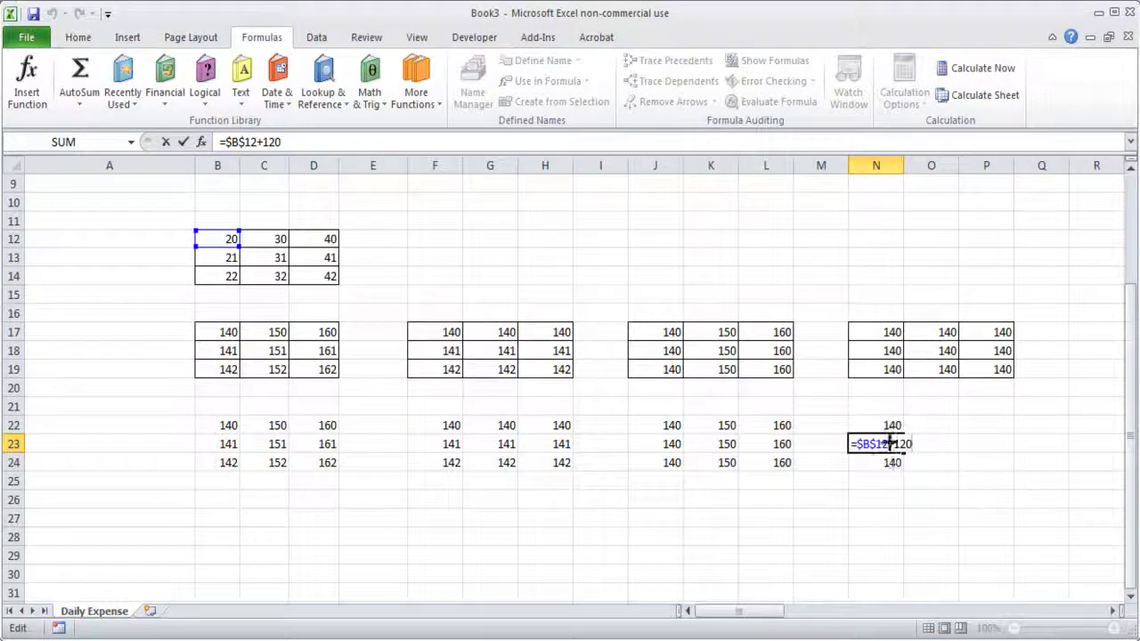
{"action": "key", "text": "Escape"}
{"action": "double_click", "coordinate": [881, 462]}
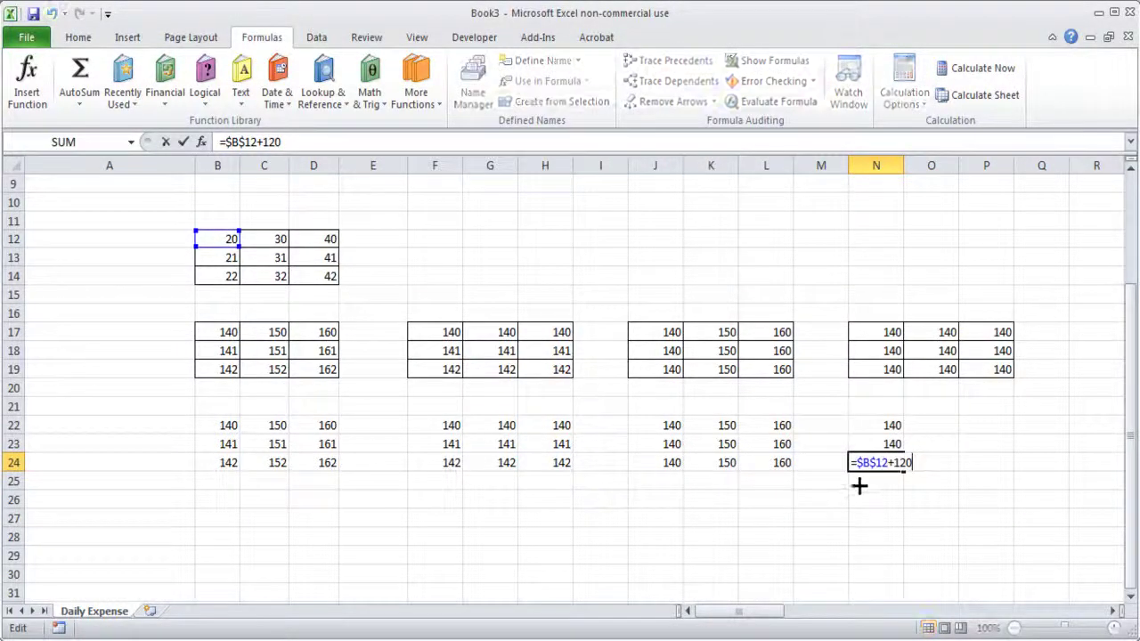
{"action": "left_click", "coordinate": [868, 516]}
Step: Fill the N22 formula across to P22 and check the formulas in O22 and P22
{"action": "left_click", "coordinate": [883, 425]}
{"action": "left_click_drag", "start_coordinate": [903, 434], "coordinate": [1003, 427]}
{"action": "left_click", "coordinate": [947, 427]}
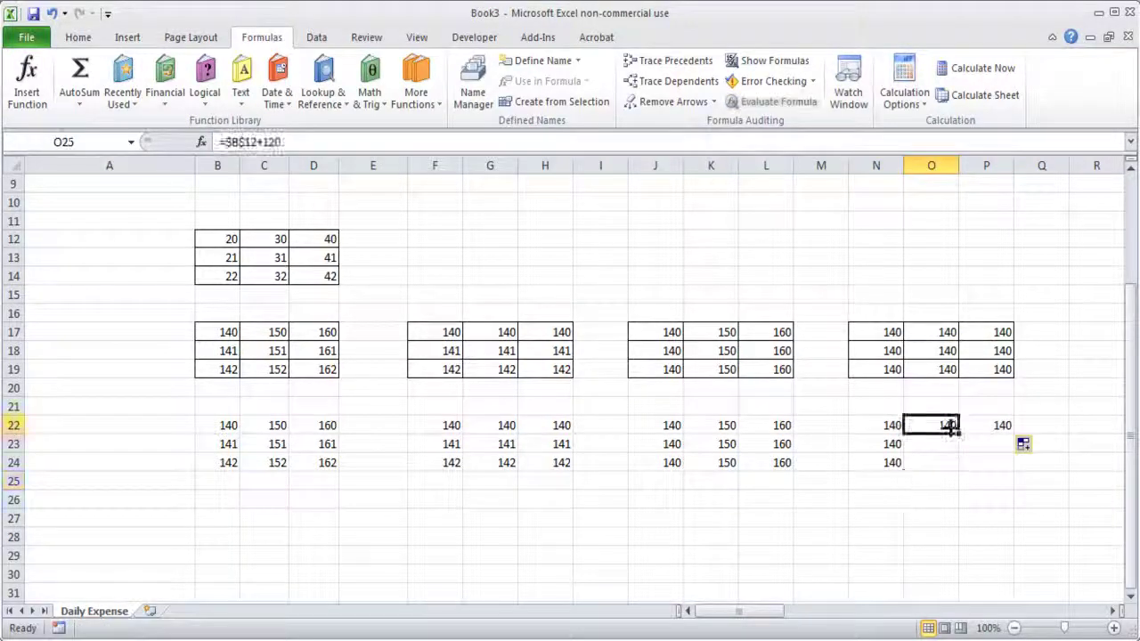
{"action": "key", "text": "F2"}
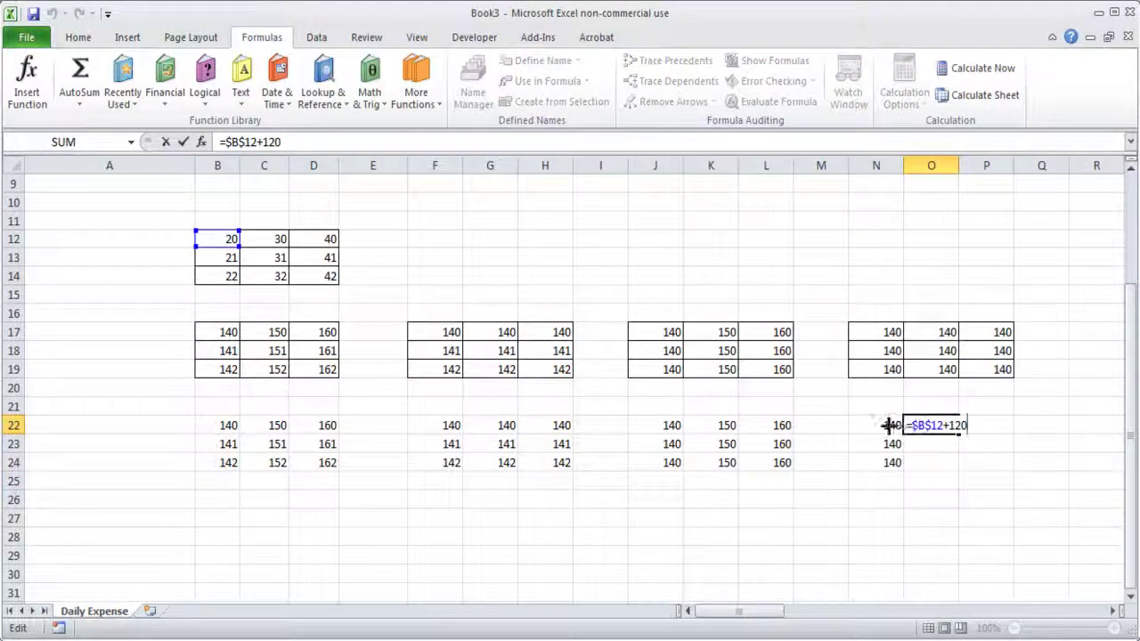
{"action": "key", "text": "Escape"}
{"action": "left_click", "coordinate": [972, 426]}
{"action": "key", "text": "F2"}
{"action": "key", "text": "Escape"}
Step: Fill the N22:P22 formulas down to row 24 to complete the N22:P24 block
{"action": "left_click", "coordinate": [946, 481]}
{"action": "left_click_drag", "start_coordinate": [890, 426], "coordinate": [1010, 463]}
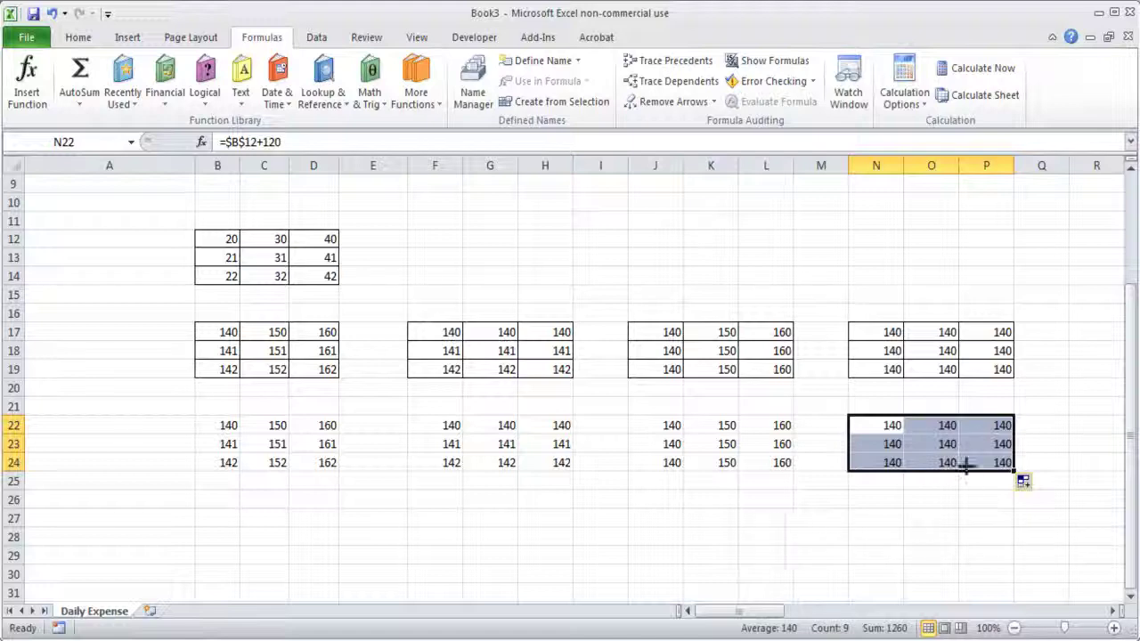
{"action": "left_click", "coordinate": [946, 514]}
{"action": "left_click_drag", "start_coordinate": [891, 425], "coordinate": [997, 460]}
{"action": "left_click", "coordinate": [947, 516]}
Step: Review the absolute reference in the formula of N22 without changing it
{"action": "left_click", "coordinate": [878, 427]}
{"action": "key", "text": "F2"}
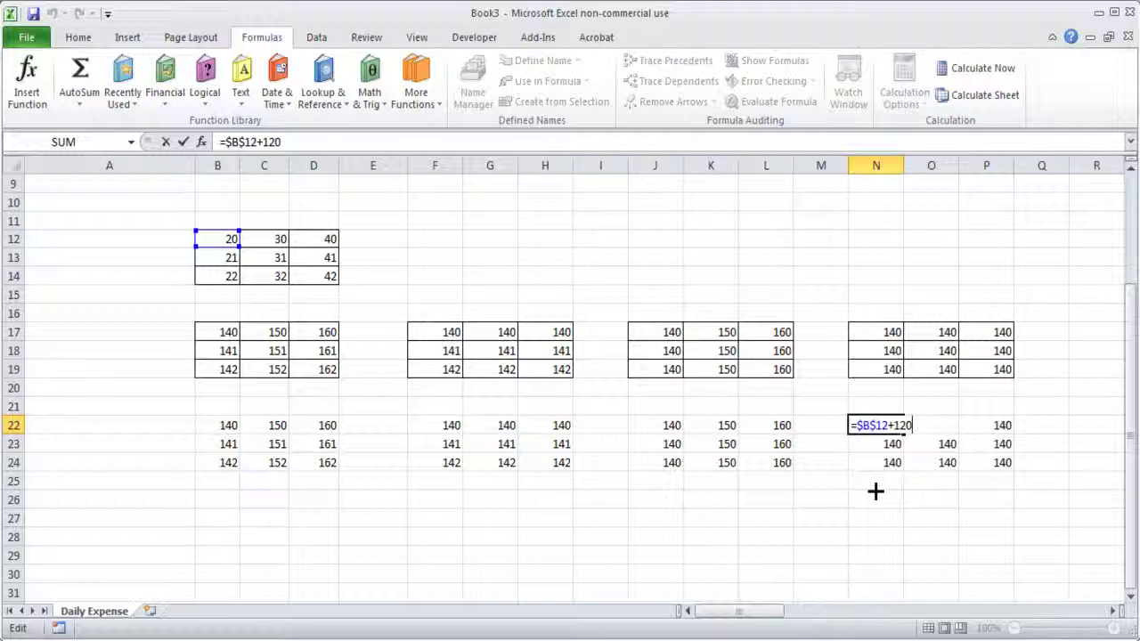
{"action": "key", "text": "Escape"}
{"action": "key", "text": "F2"}
{"action": "key", "text": "Escape"}
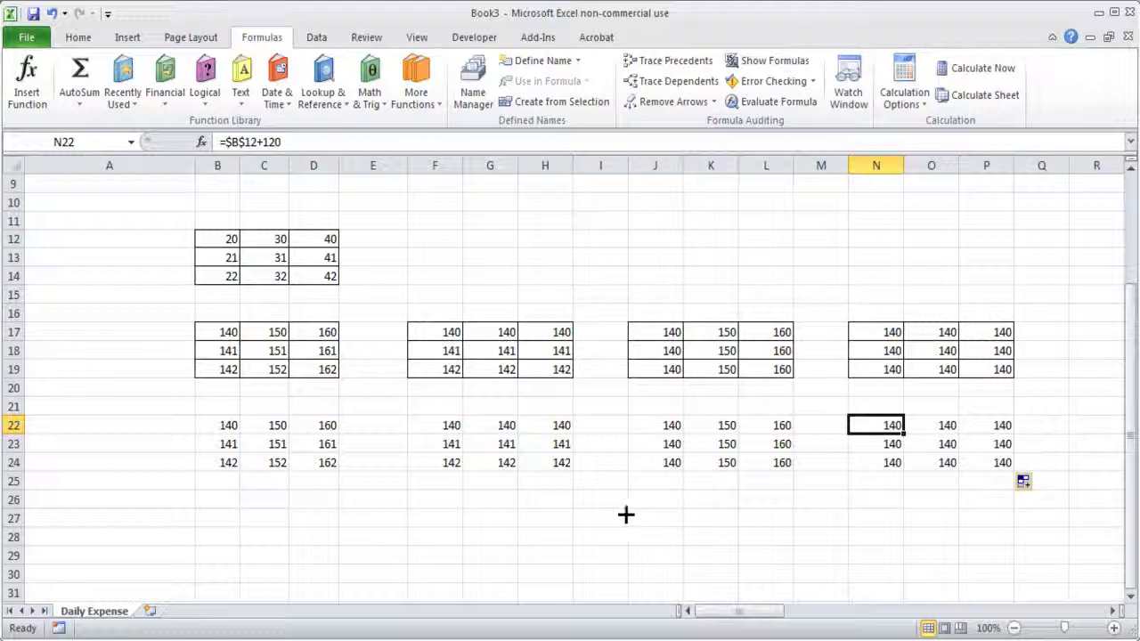
Step: Copy the relative-reference block B22:D24, paste it at B27 and select the pasted block
{"action": "scroll", "coordinate": [626, 515], "scroll_direction": "down", "scroll_amount": 3}
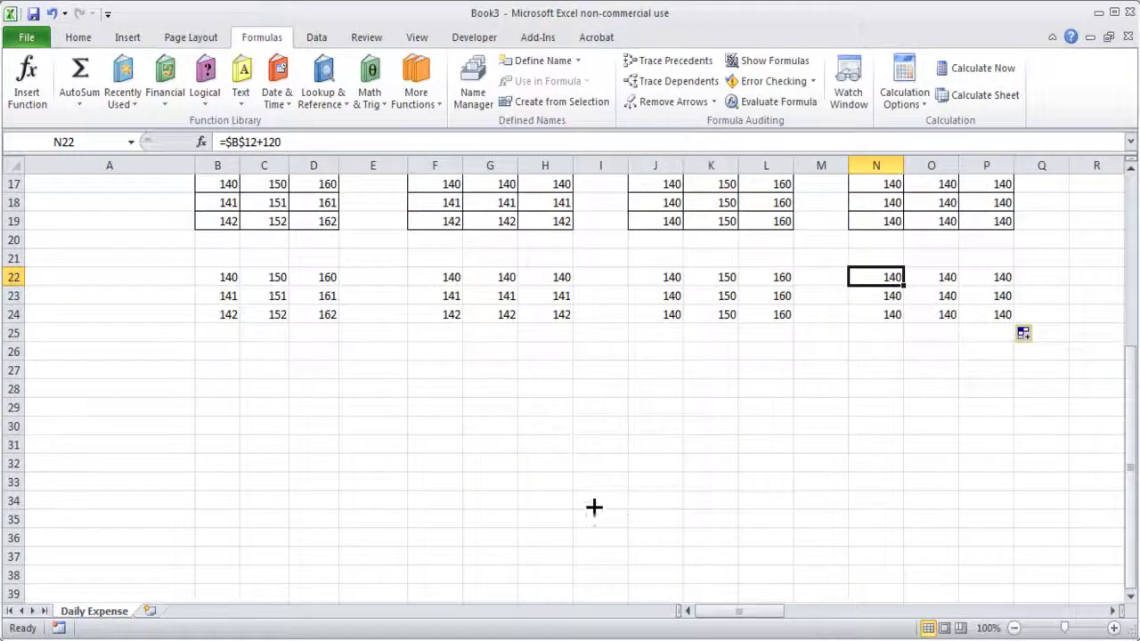
{"action": "scroll", "coordinate": [564, 493], "scroll_direction": "up", "scroll_amount": 3}
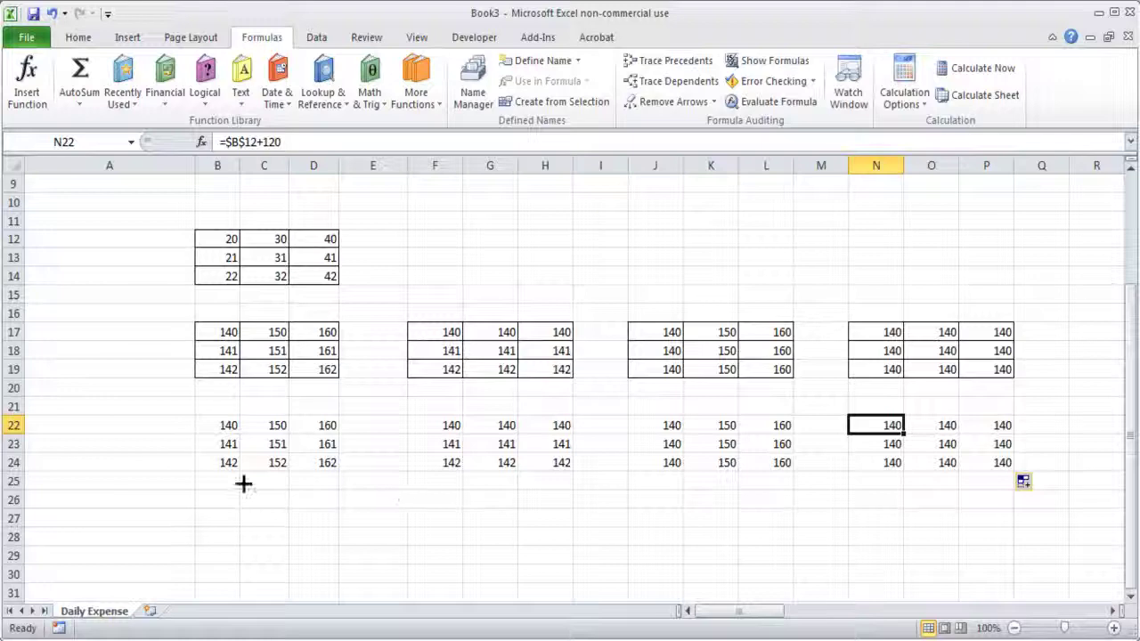
{"action": "left_click_drag", "start_coordinate": [225, 425], "coordinate": [315, 463]}
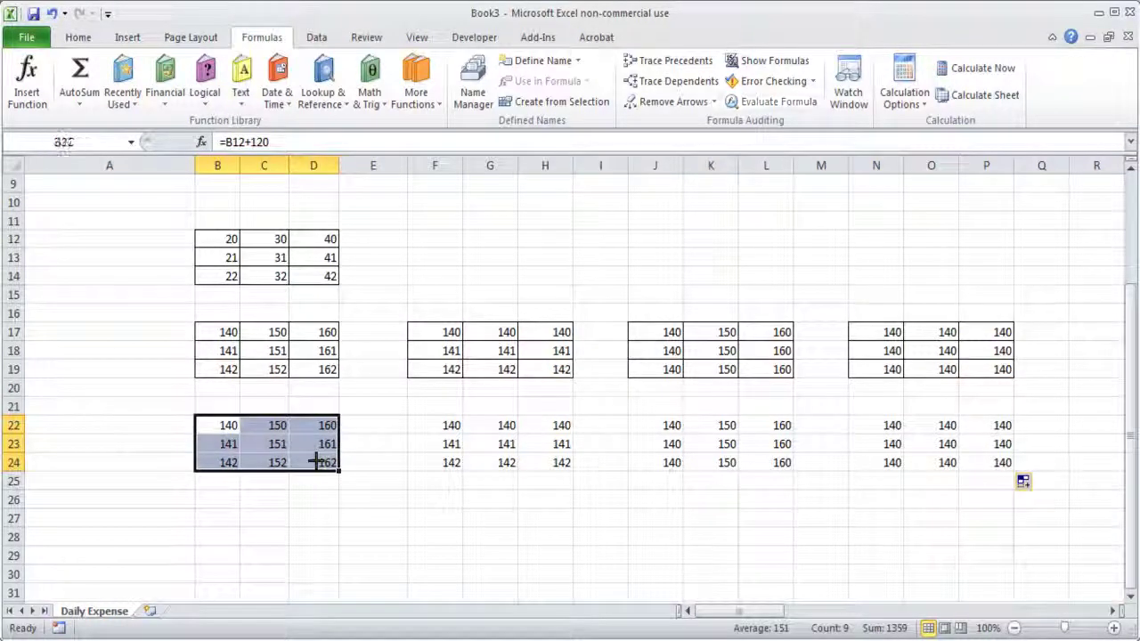
{"action": "key", "text": "ctrl+c"}
{"action": "scroll", "coordinate": [294, 485], "scroll_direction": "down", "scroll_amount": 1}
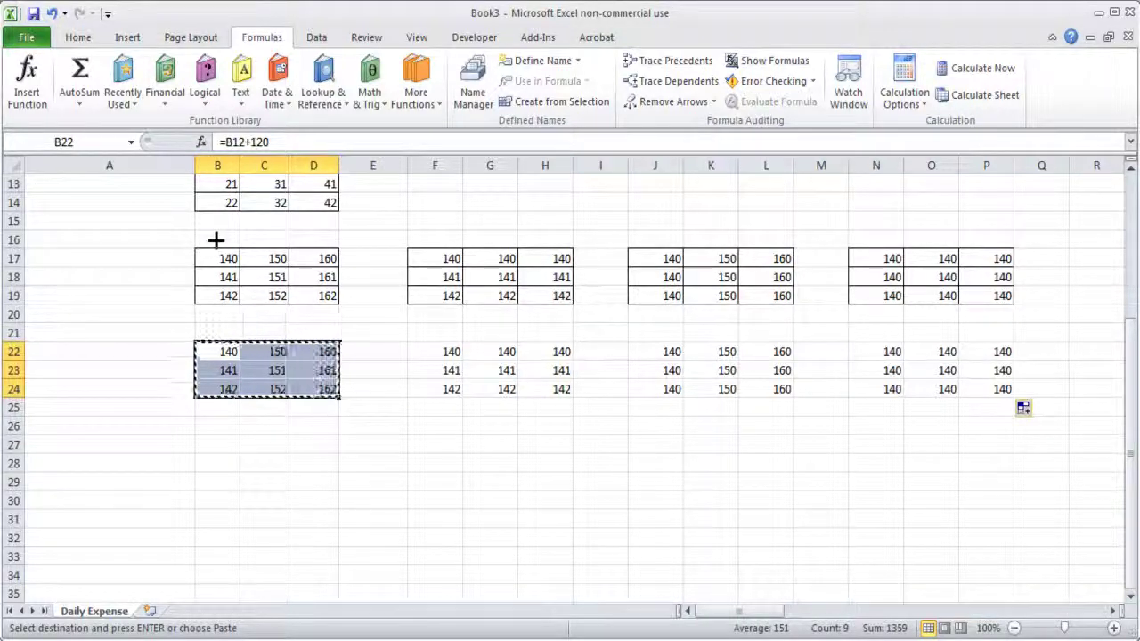
{"action": "left_click", "coordinate": [218, 448]}
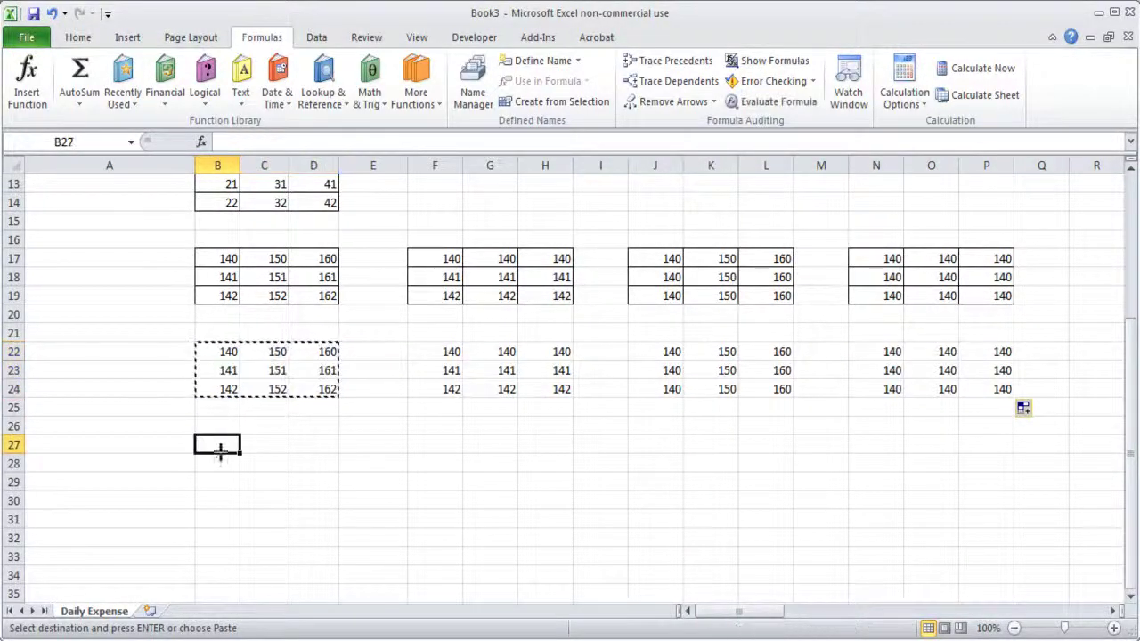
{"action": "key", "text": "ctrl+v"}
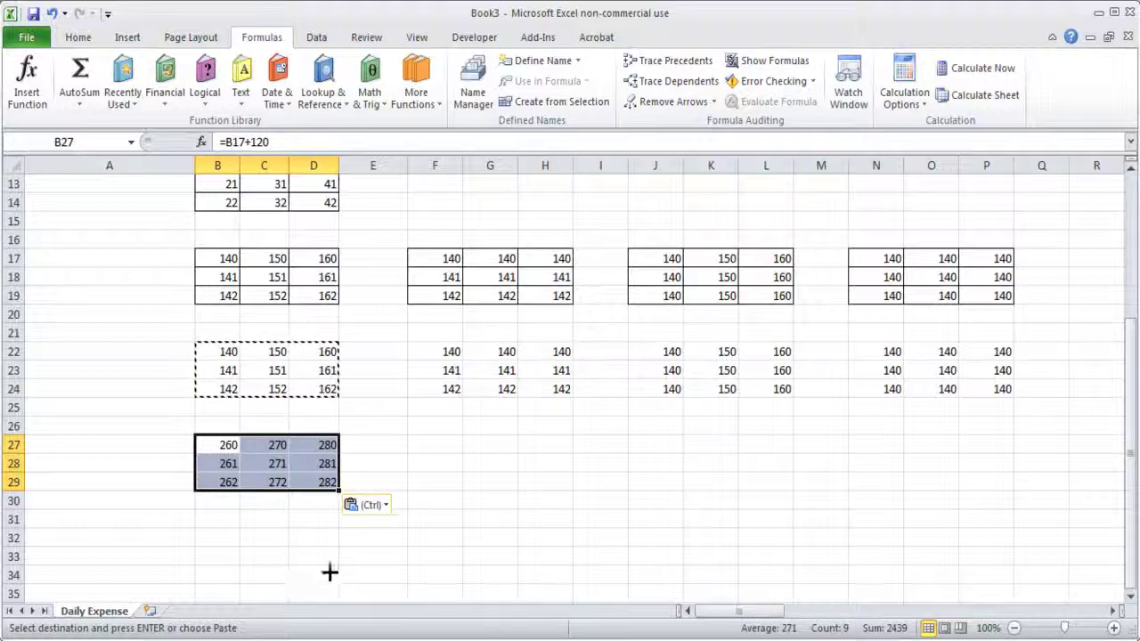
{"action": "left_click", "coordinate": [315, 537]}
{"action": "left_click_drag", "start_coordinate": [224, 442], "coordinate": [312, 488]}
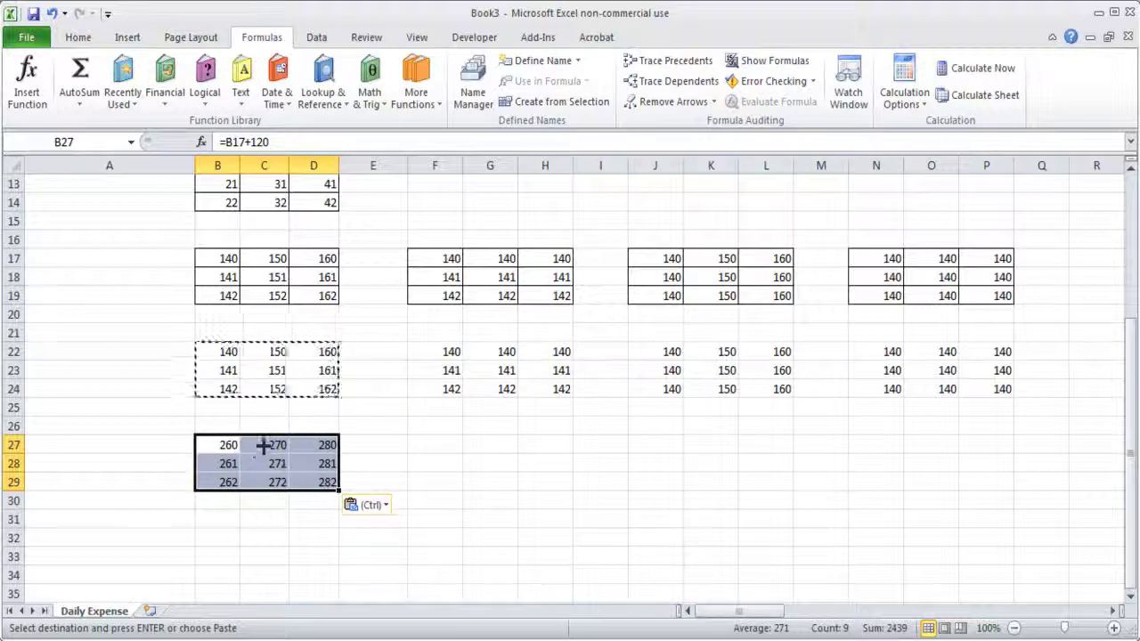
Step: Trace the precedents of B27 and C27 in the pasted block
{"action": "left_click", "coordinate": [660, 68]}
{"action": "left_click", "coordinate": [371, 499]}
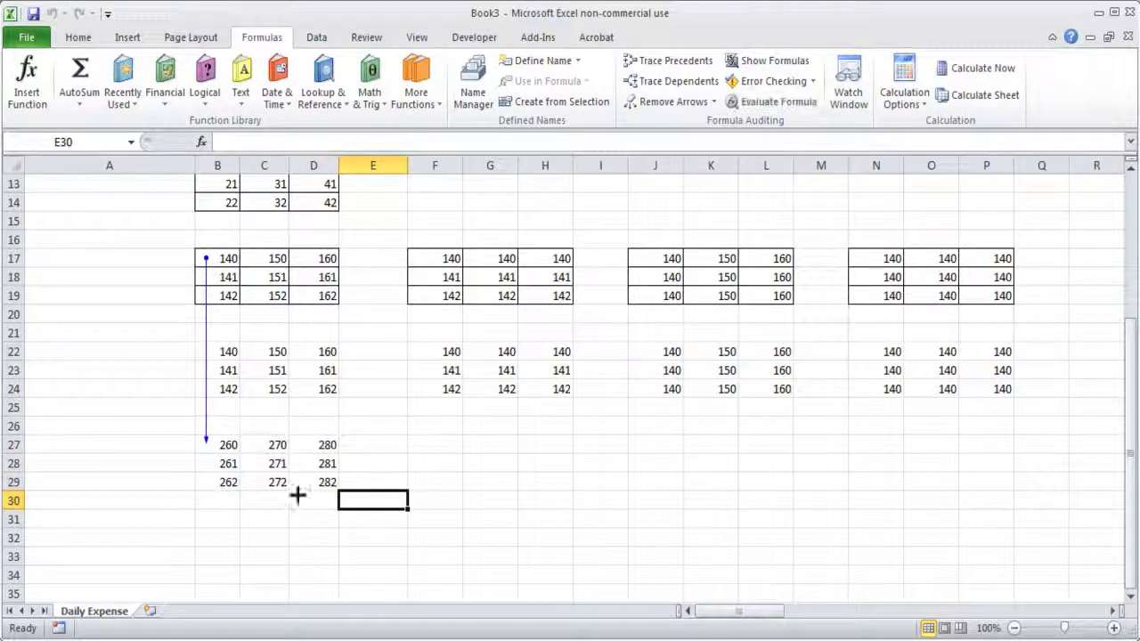
{"action": "left_click", "coordinate": [269, 449]}
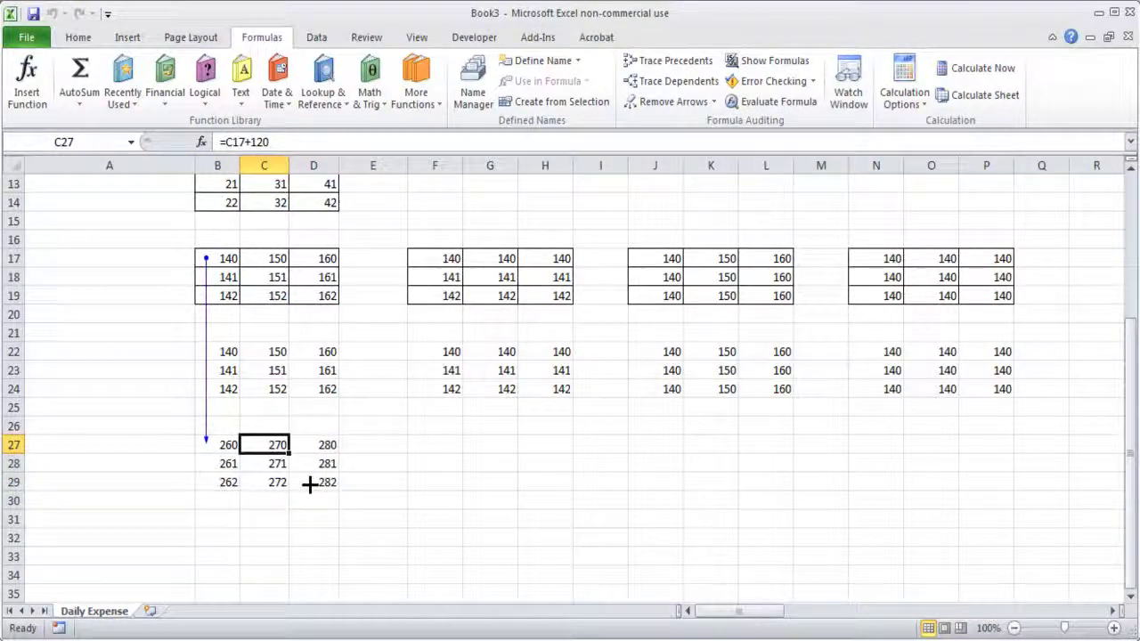
{"action": "left_click", "coordinate": [678, 60]}
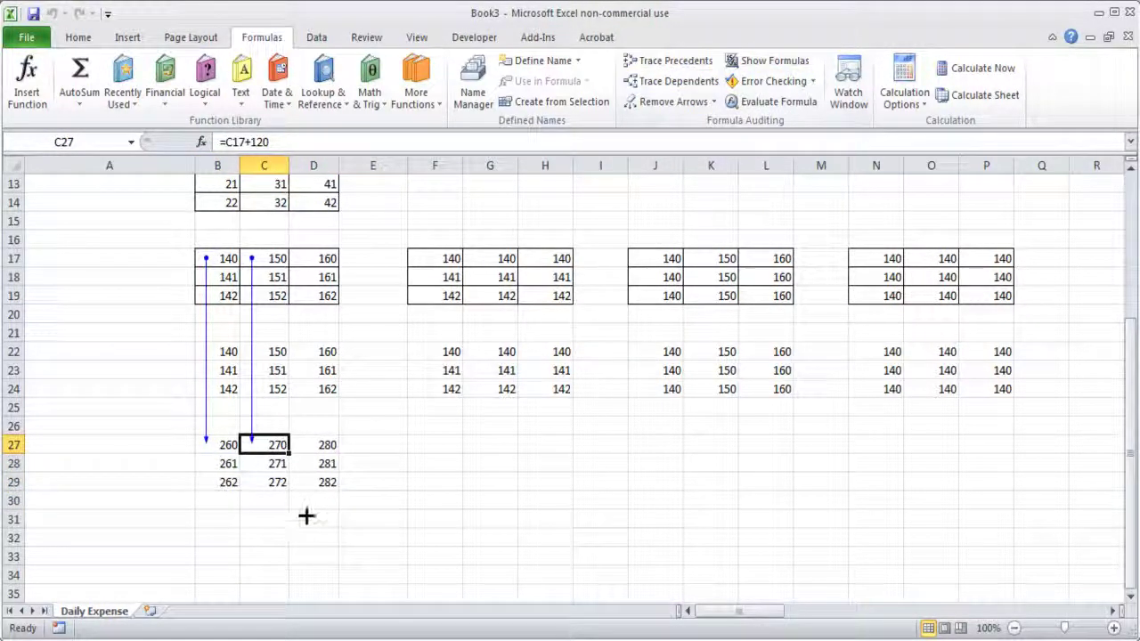
Step: Trace the precedents of B22 for comparison with B27, and remove all the tracer arrows
{"action": "scroll", "coordinate": [275, 412], "scroll_direction": "up", "scroll_amount": 2}
{"action": "left_click", "coordinate": [216, 426]}
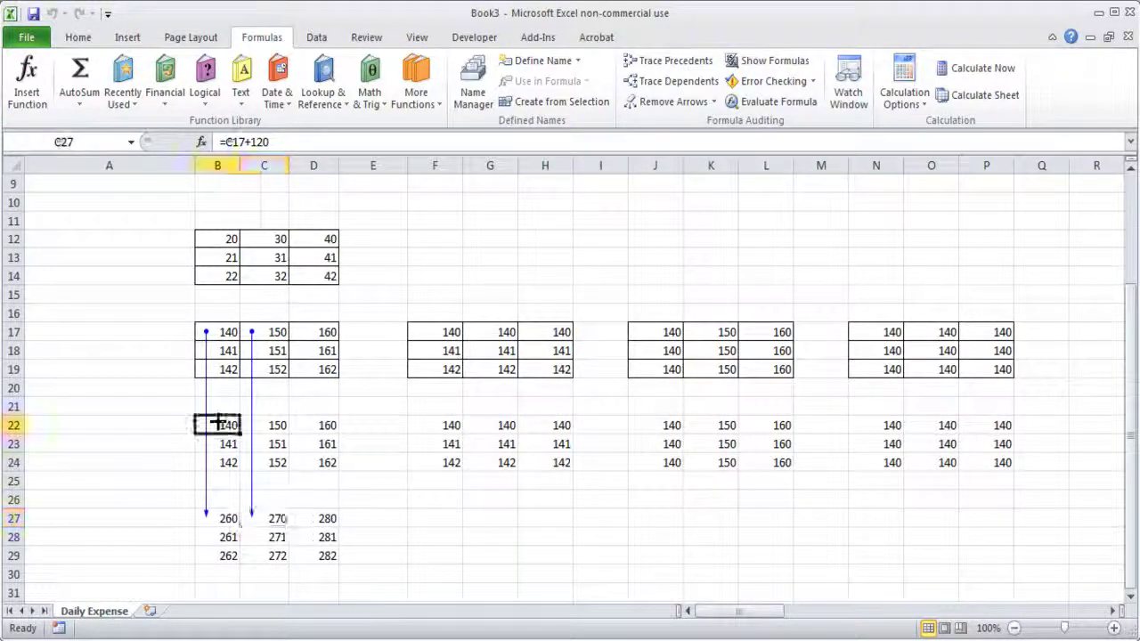
{"action": "left_click", "coordinate": [669, 60]}
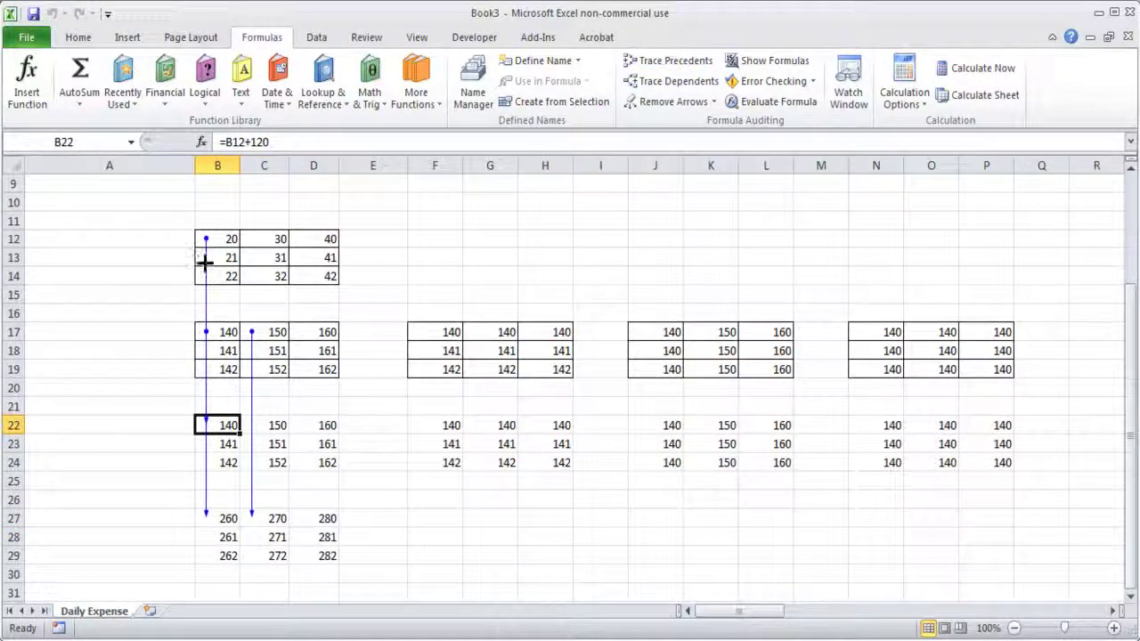
{"action": "left_click", "coordinate": [226, 521]}
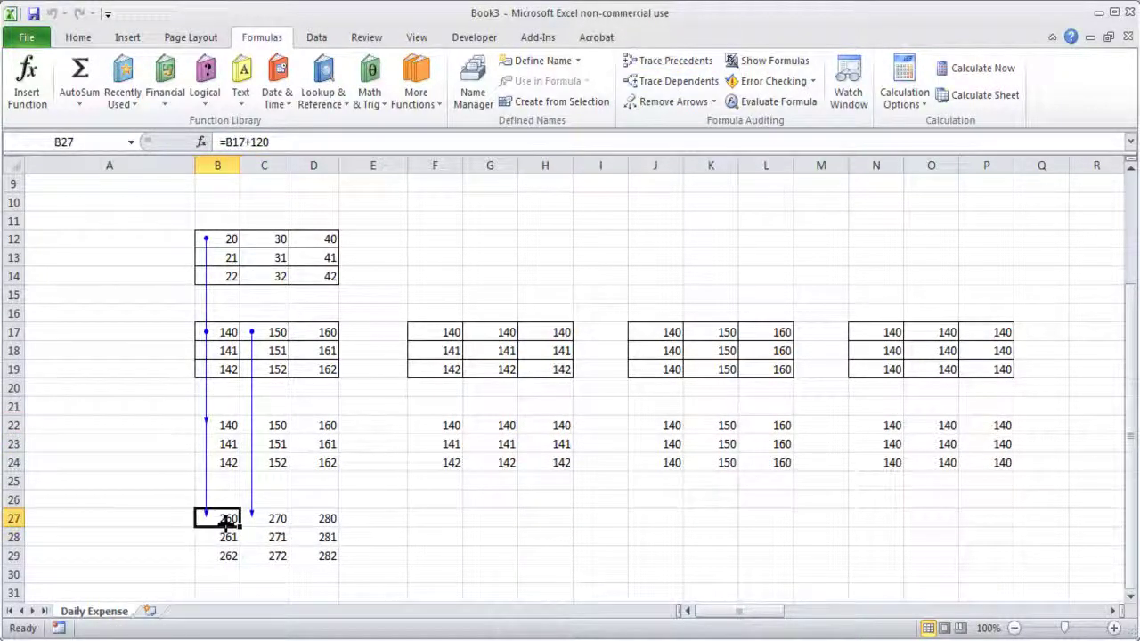
{"action": "left_click", "coordinate": [224, 333]}
{"action": "left_click", "coordinate": [677, 98]}
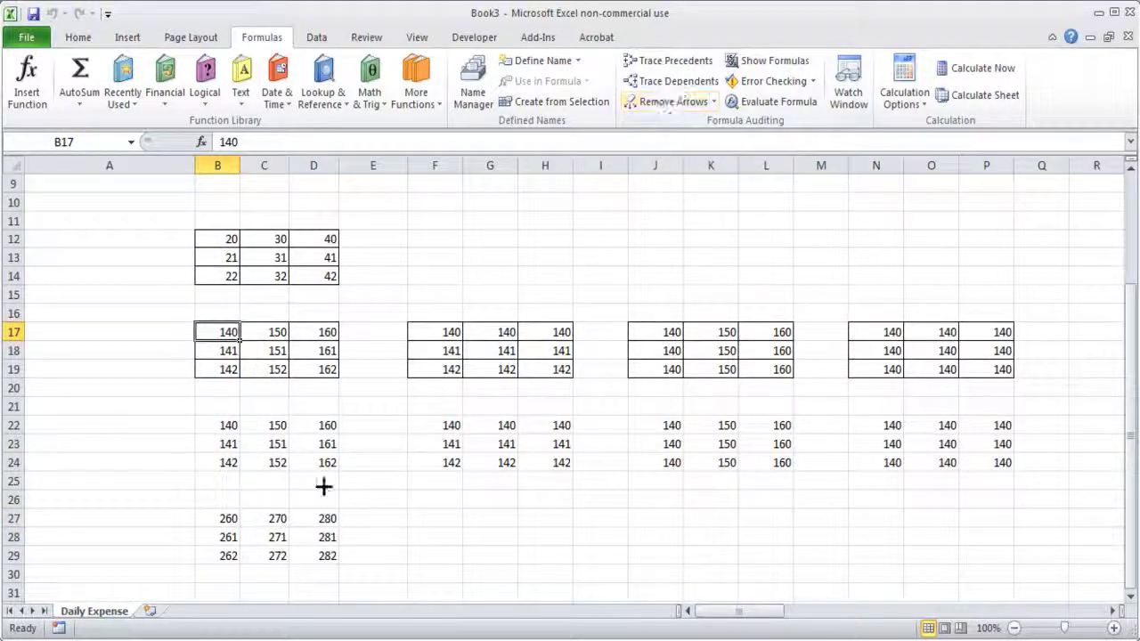
Step: Copy the single cell B22 and paste its formula into B27
{"action": "left_click", "coordinate": [222, 518]}
{"action": "left_click", "coordinate": [225, 425]}
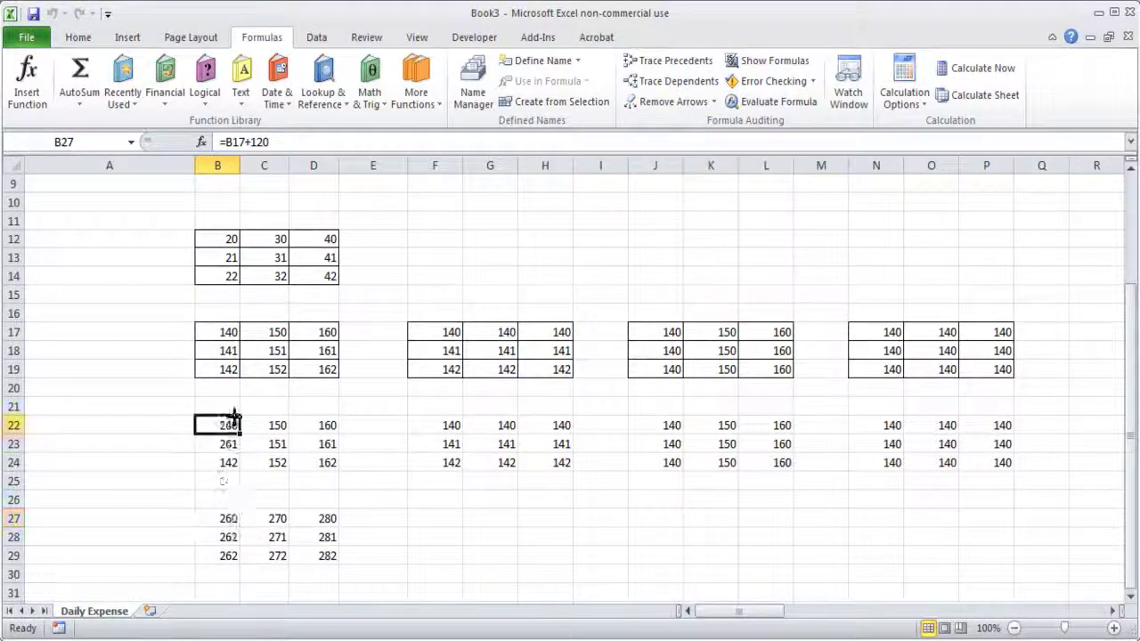
{"action": "key", "text": "ctrl+c"}
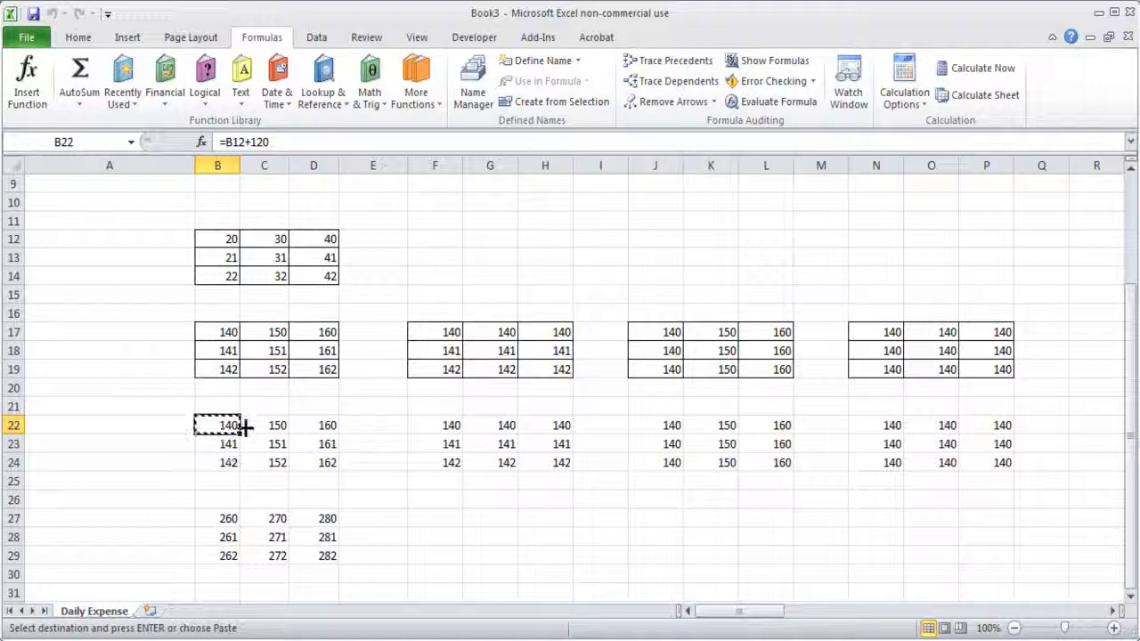
{"action": "left_click", "coordinate": [223, 517]}
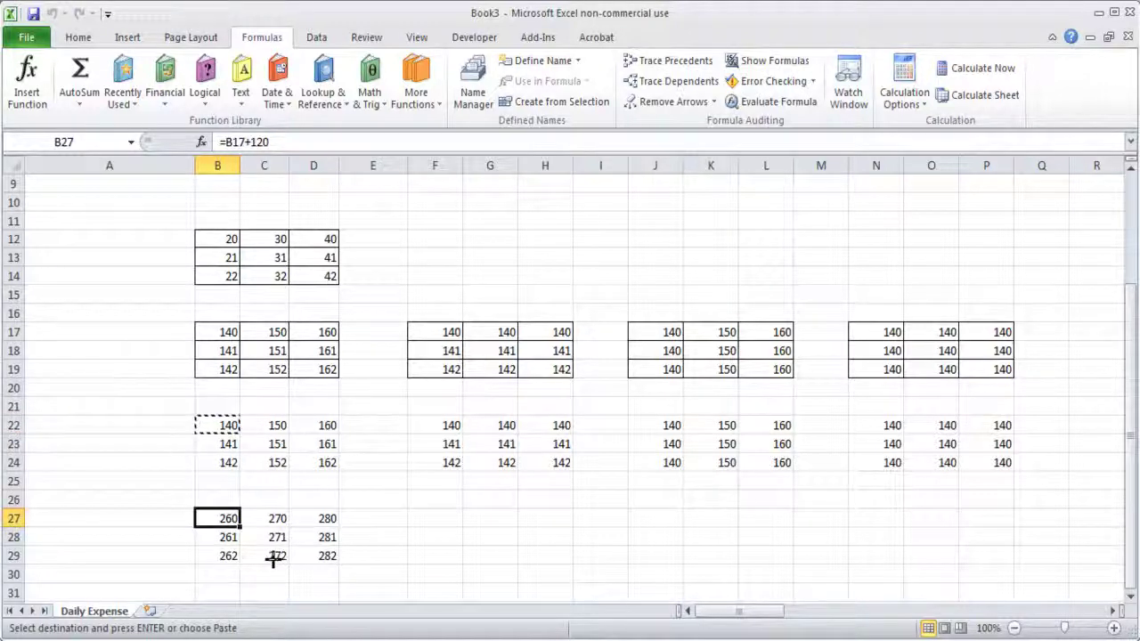
{"action": "key", "text": "ctrl+v"}
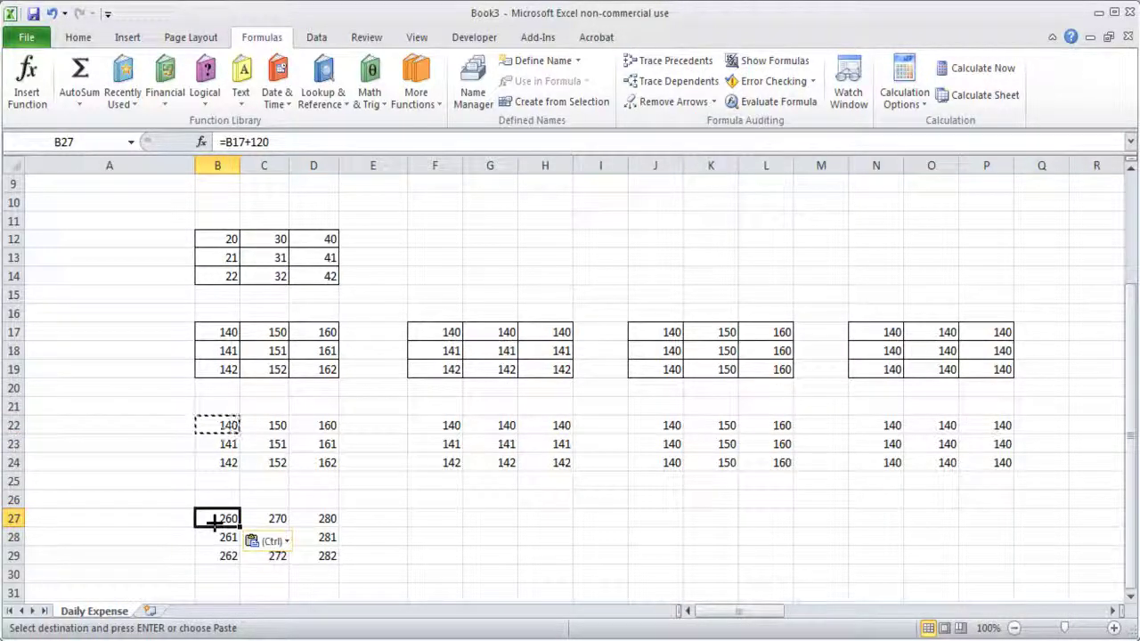
{"action": "double_click", "coordinate": [216, 523]}
{"action": "key", "text": "Escape"}
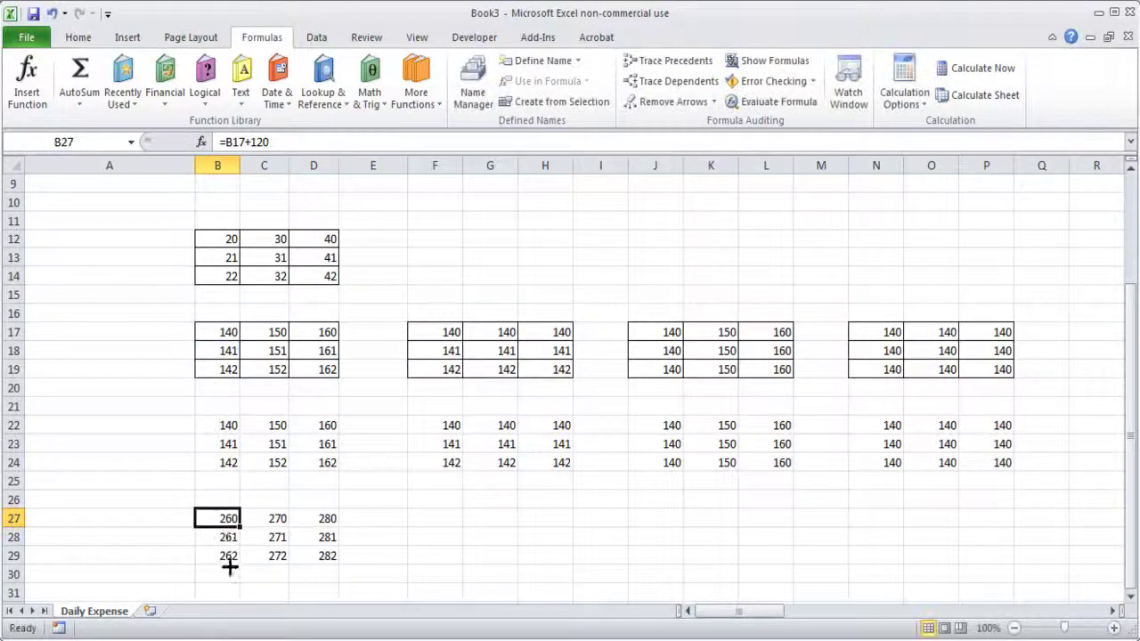
Step: Compare the formulas of B22 and B27 without changing them
{"action": "left_click", "coordinate": [219, 425]}
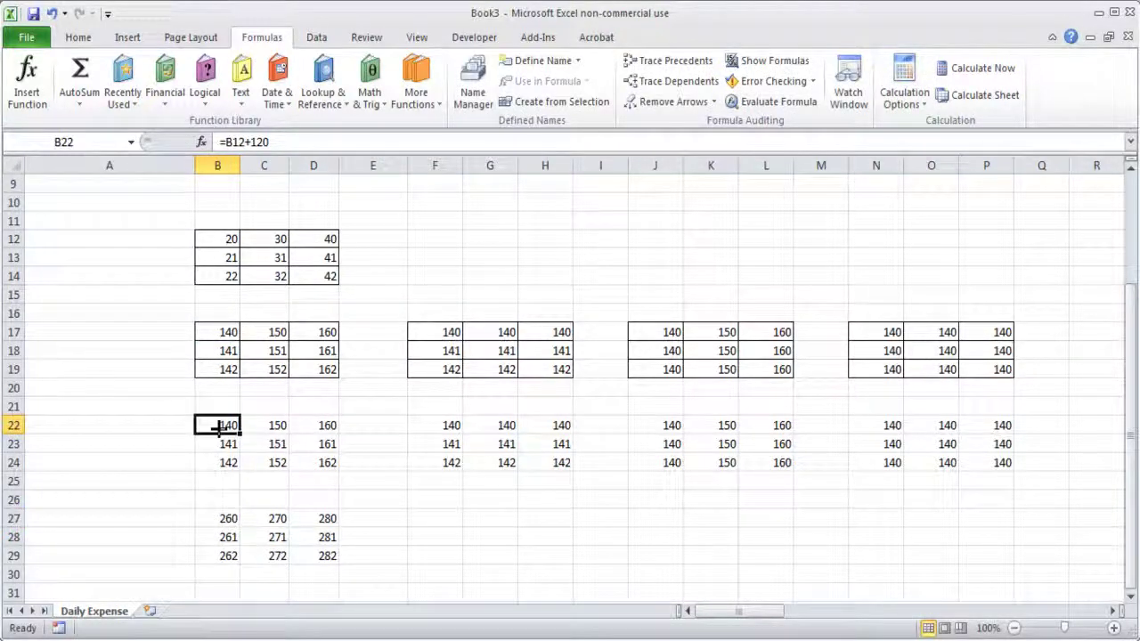
{"action": "left_click", "coordinate": [288, 143]}
{"action": "left_click", "coordinate": [224, 520]}
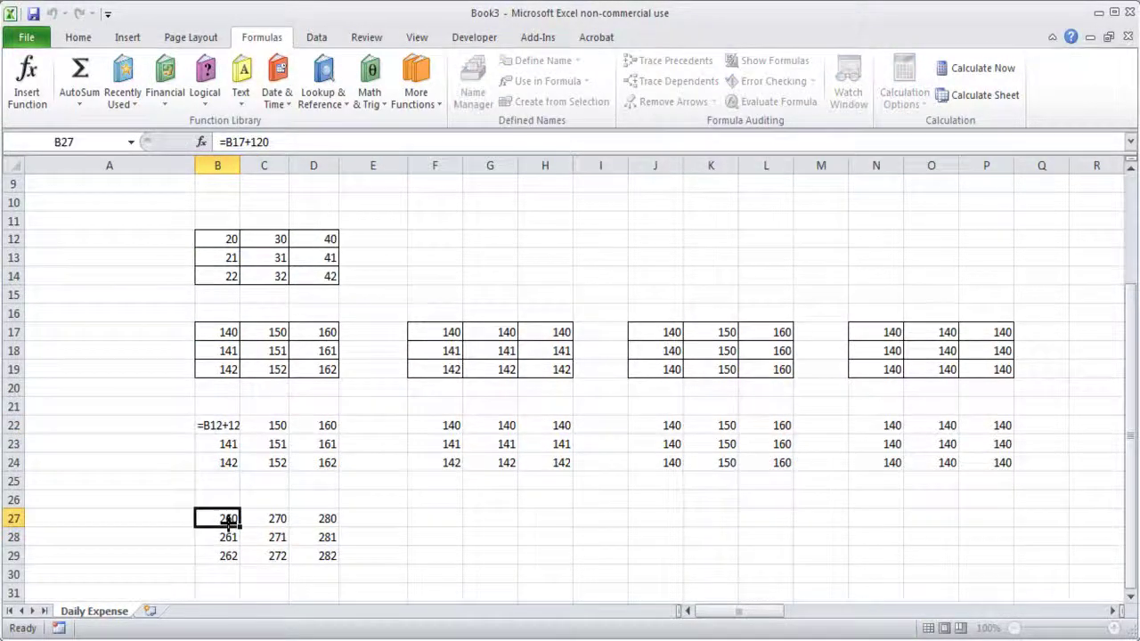
{"action": "left_click", "coordinate": [344, 144]}
{"action": "key", "text": "Escape"}
{"action": "left_click", "coordinate": [224, 424]}
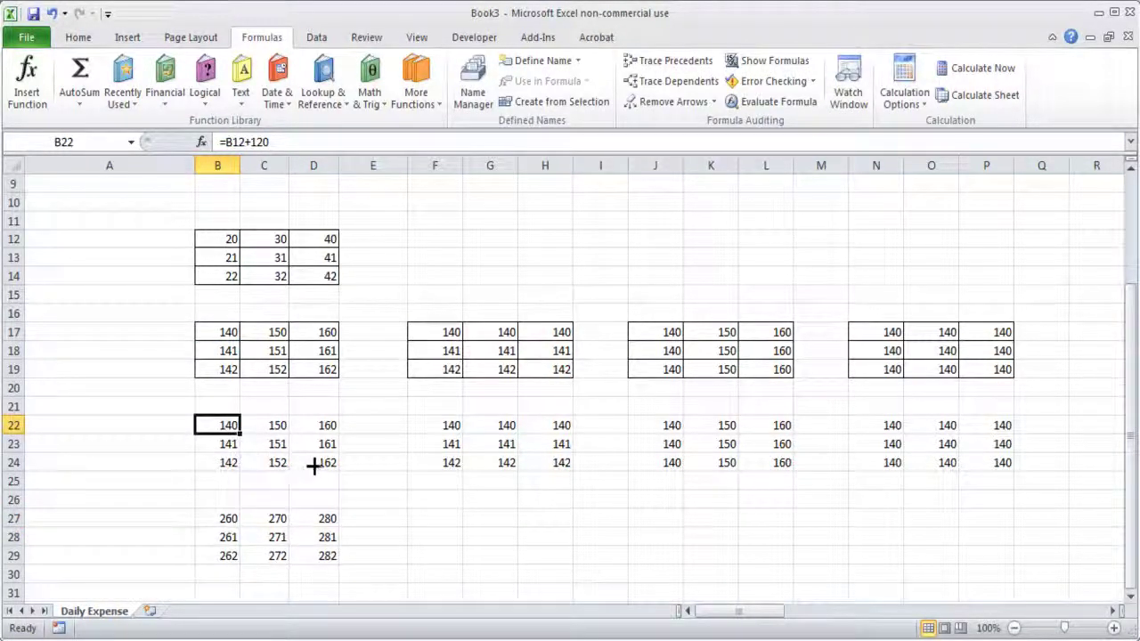
Step: Step down column B from B22 to B27 to examine the row offset between the two formulas
{"action": "left_click_drag", "start_coordinate": [229, 441], "coordinate": [226, 444]}
{"action": "left_click", "coordinate": [223, 463]}
{"action": "left_click", "coordinate": [222, 480]}
{"action": "left_click", "coordinate": [219, 500]}
{"action": "left_click", "coordinate": [226, 520]}
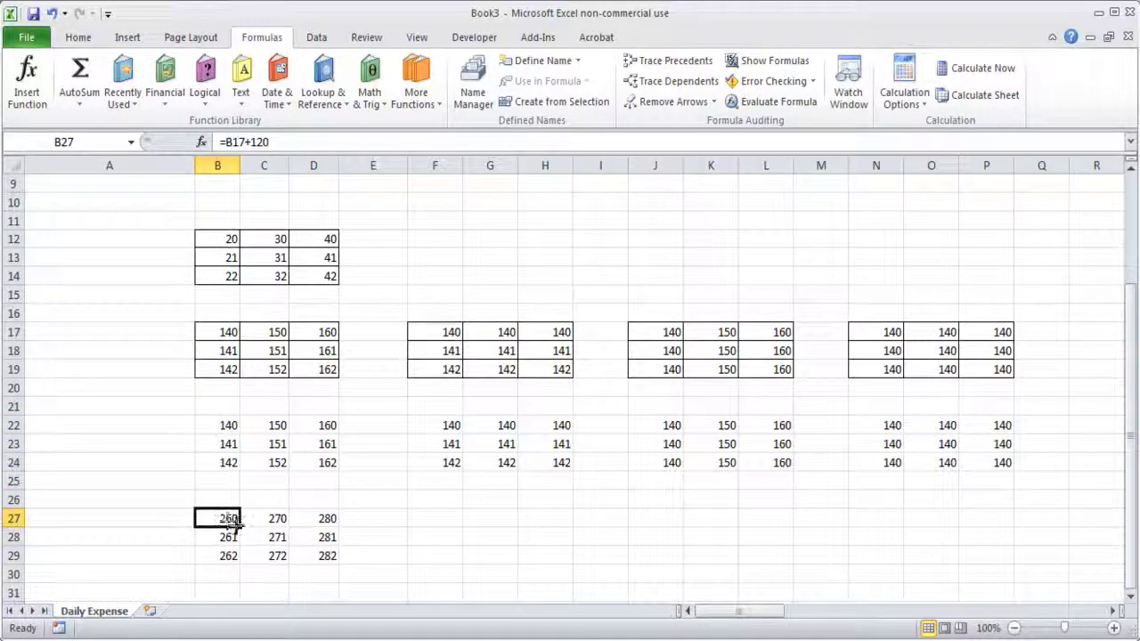
Step: Examine which cells the formulas in B27 and B22 refer to, leaving both unchanged, and highlight the pasted block
{"action": "key", "text": "F2"}
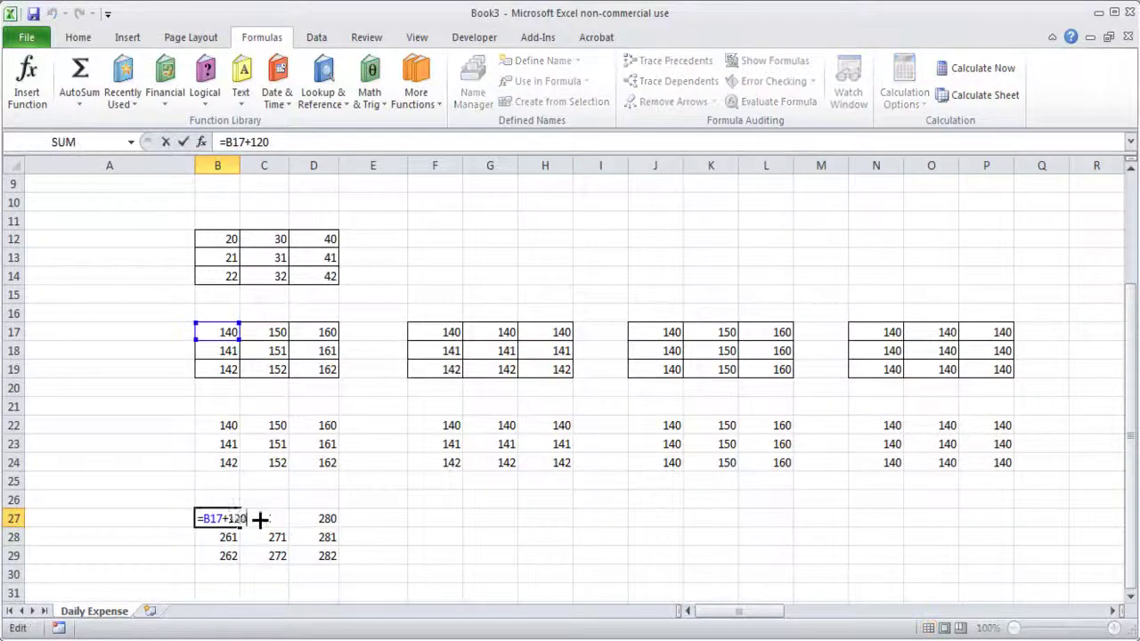
{"action": "left_click", "coordinate": [229, 434]}
{"action": "key", "text": "F2"}
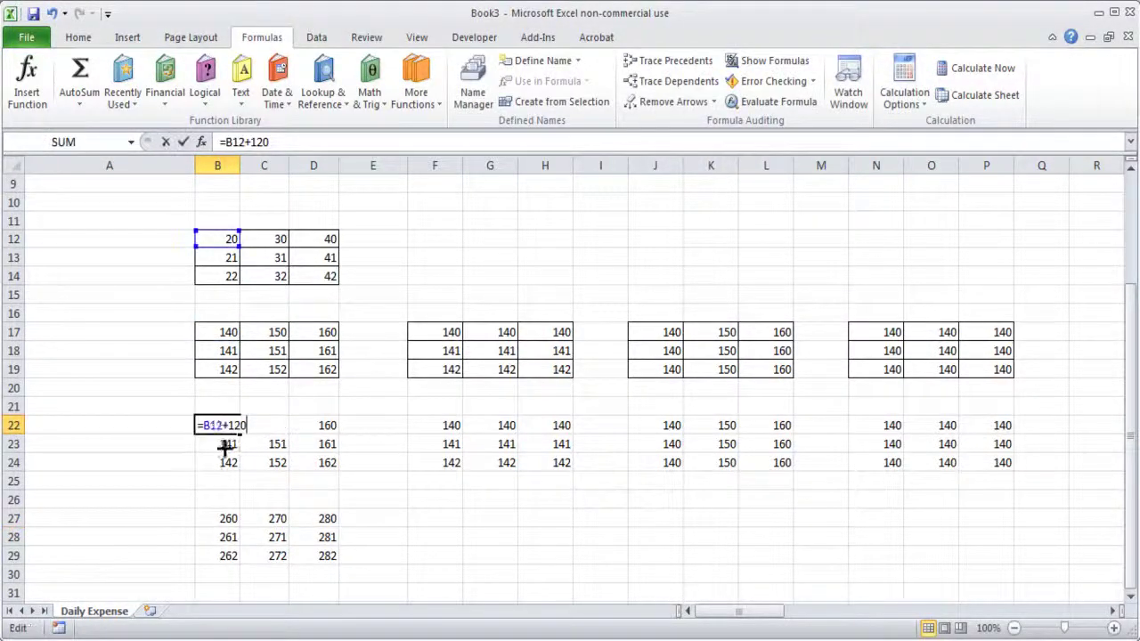
{"action": "left_click", "coordinate": [223, 525]}
{"action": "key", "text": "F2"}
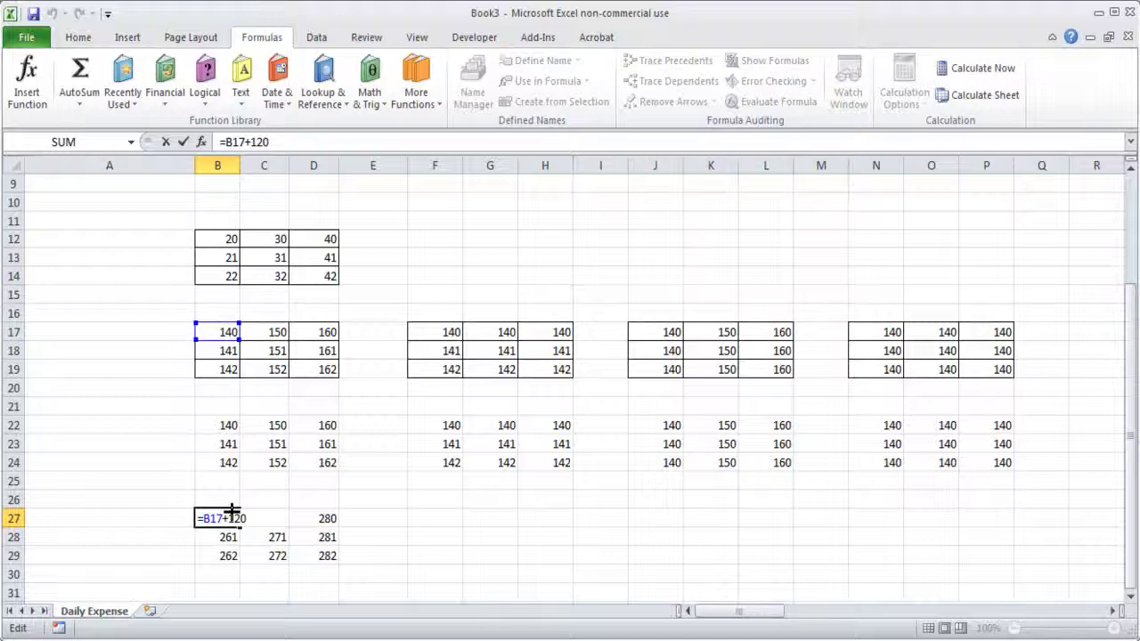
{"action": "key", "text": "Escape"}
{"action": "left_click", "coordinate": [373, 552]}
{"action": "left_click_drag", "start_coordinate": [231, 523], "coordinate": [258, 555]}
{"action": "left_click", "coordinate": [386, 552]}
Step: Step through the relative formulas in B22:B24 to review how the row reference shifts
{"action": "left_click", "coordinate": [229, 432]}
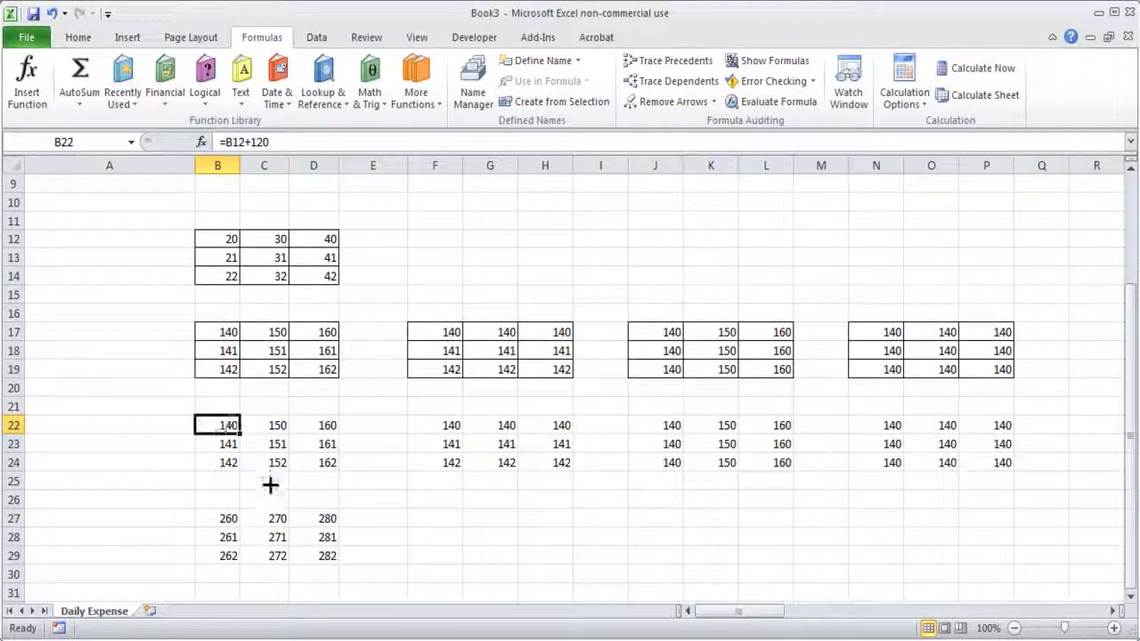
{"action": "key", "text": "Down"}
{"action": "key", "text": "Down"}
{"action": "key", "text": "Up"}
{"action": "key", "text": "Up"}
{"action": "key", "text": "Down"}
{"action": "key", "text": "Down"}
Step: Copy the relative-reference block B22:D24 again and paste it over the block starting at B27
{"action": "left_click_drag", "start_coordinate": [226, 433], "coordinate": [317, 467]}
{"action": "key", "text": "ctrl+c"}
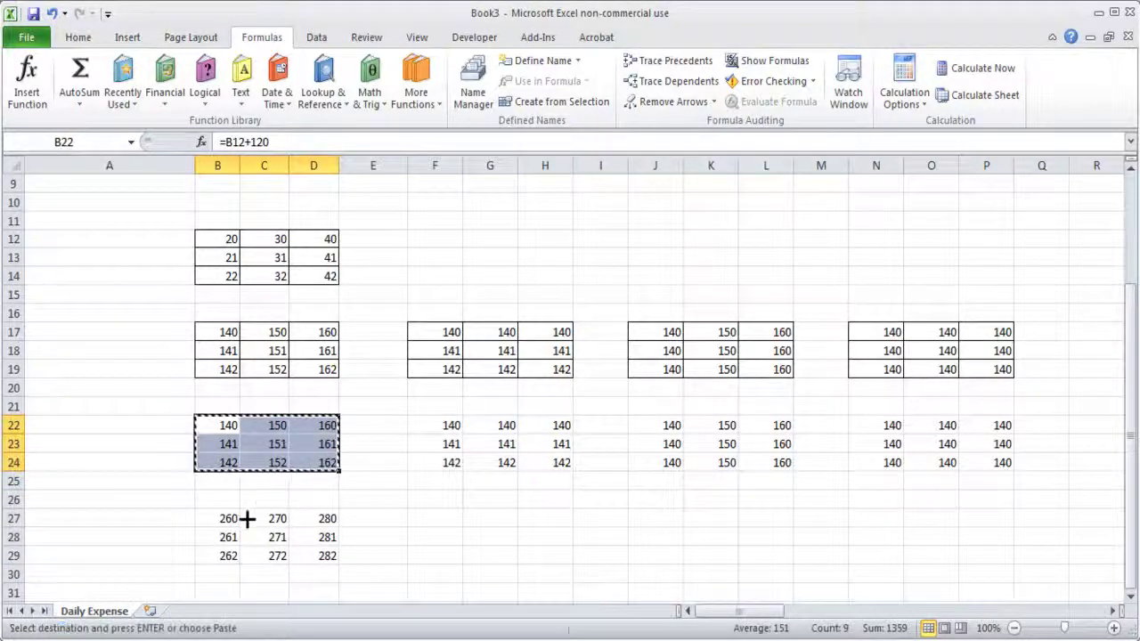
{"action": "left_click", "coordinate": [231, 519]}
{"action": "key", "text": "ctrl+v"}
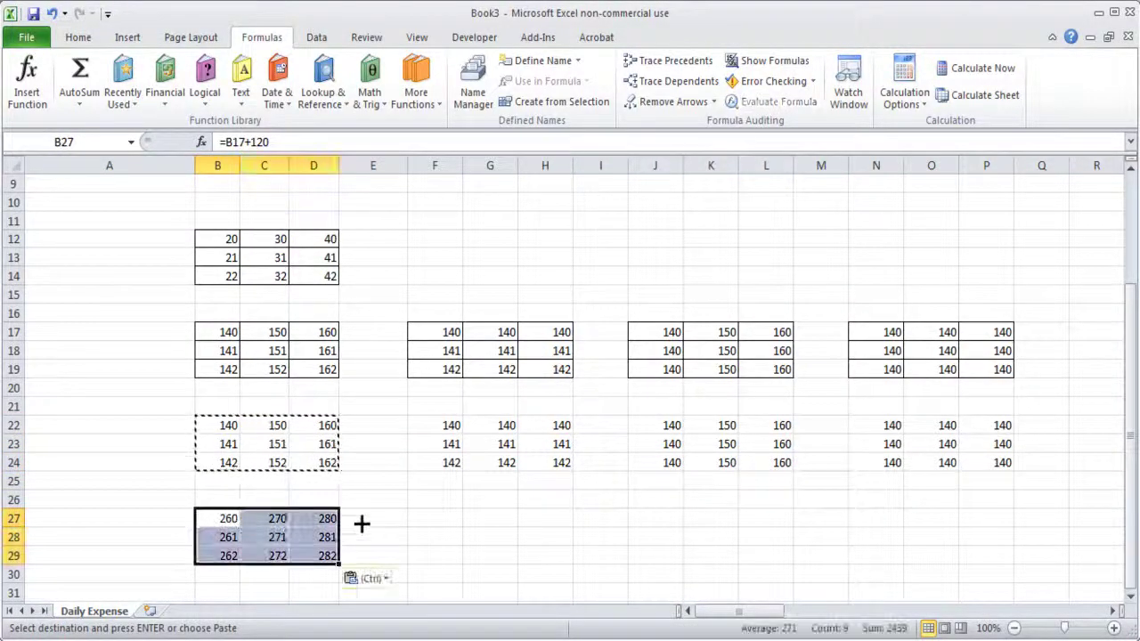
{"action": "left_click", "coordinate": [416, 519]}
{"action": "left_click_drag", "start_coordinate": [223, 519], "coordinate": [328, 557]}
{"action": "left_click", "coordinate": [545, 518]}
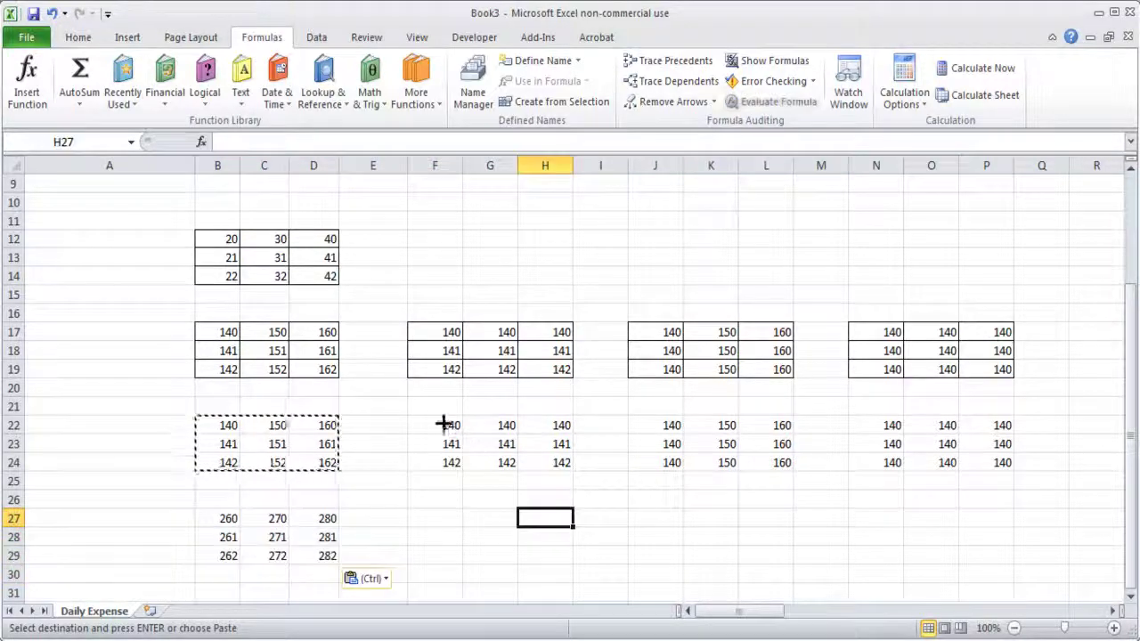
Step: Copy the column-absolute block F22:H24 and paste it at F27
{"action": "left_click", "coordinate": [445, 425]}
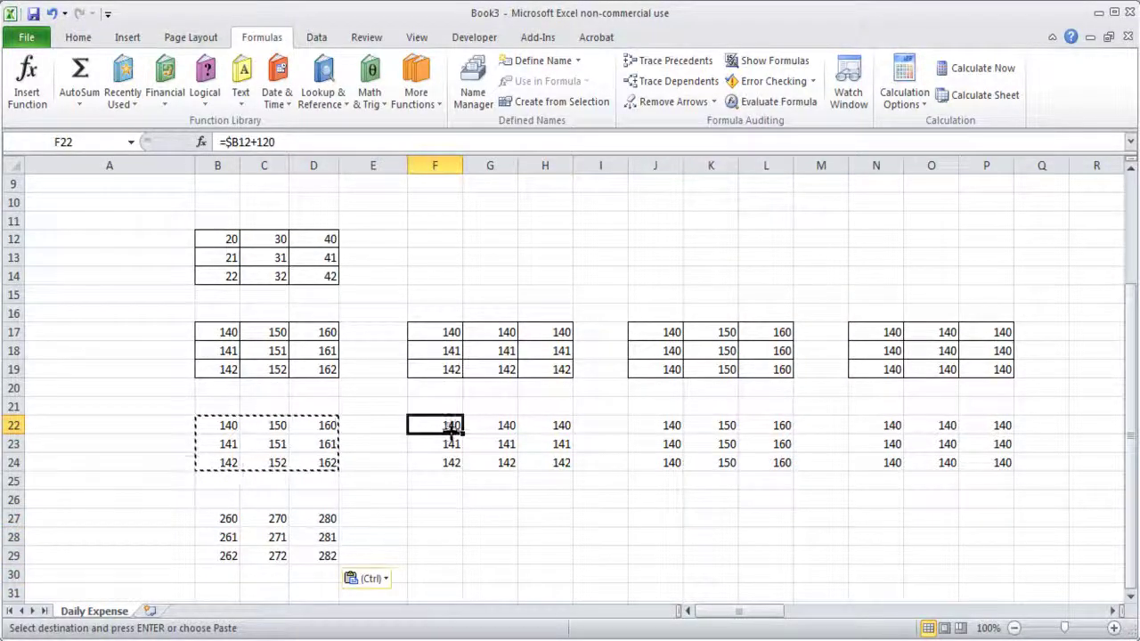
{"action": "left_click_drag", "start_coordinate": [450, 427], "coordinate": [544, 458]}
{"action": "key", "text": "ctrl+c"}
{"action": "left_click", "coordinate": [446, 519]}
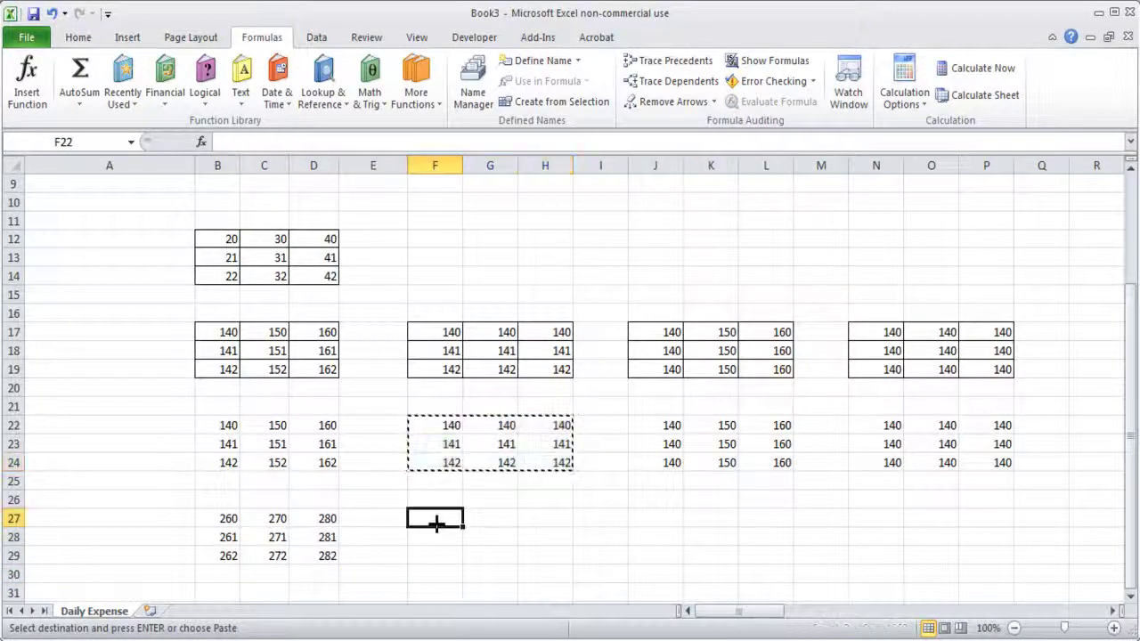
{"action": "key", "text": "ctrl+v"}
{"action": "left_click", "coordinate": [707, 572]}
Step: Examine the references in the pasted formulas of F27 and F28 without changing them
{"action": "left_click", "coordinate": [442, 520]}
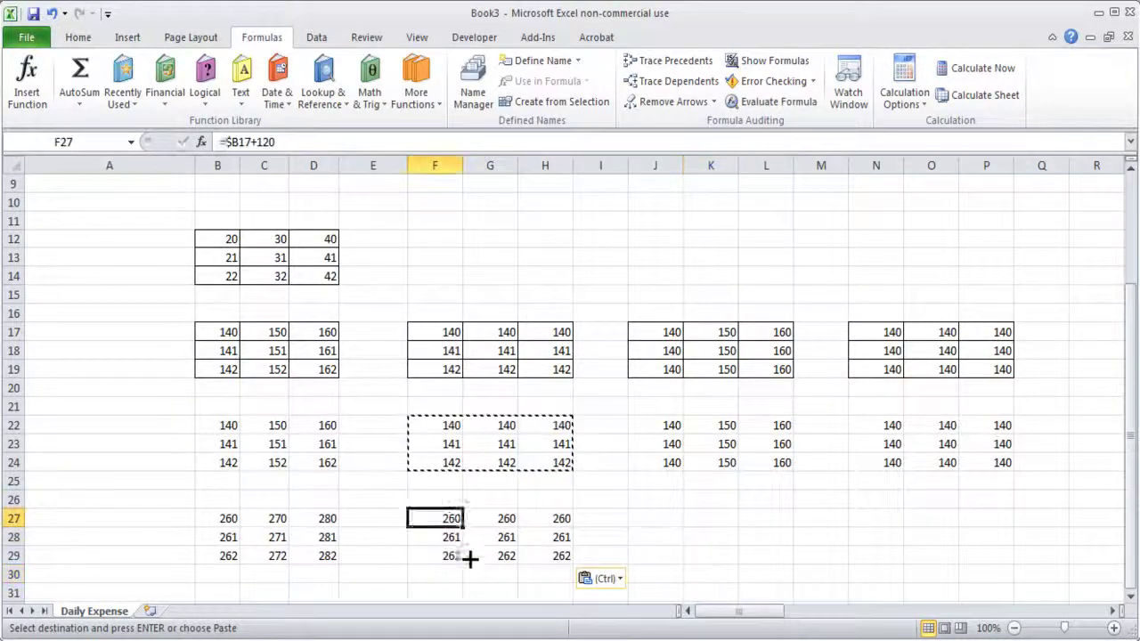
{"action": "key", "text": "F2"}
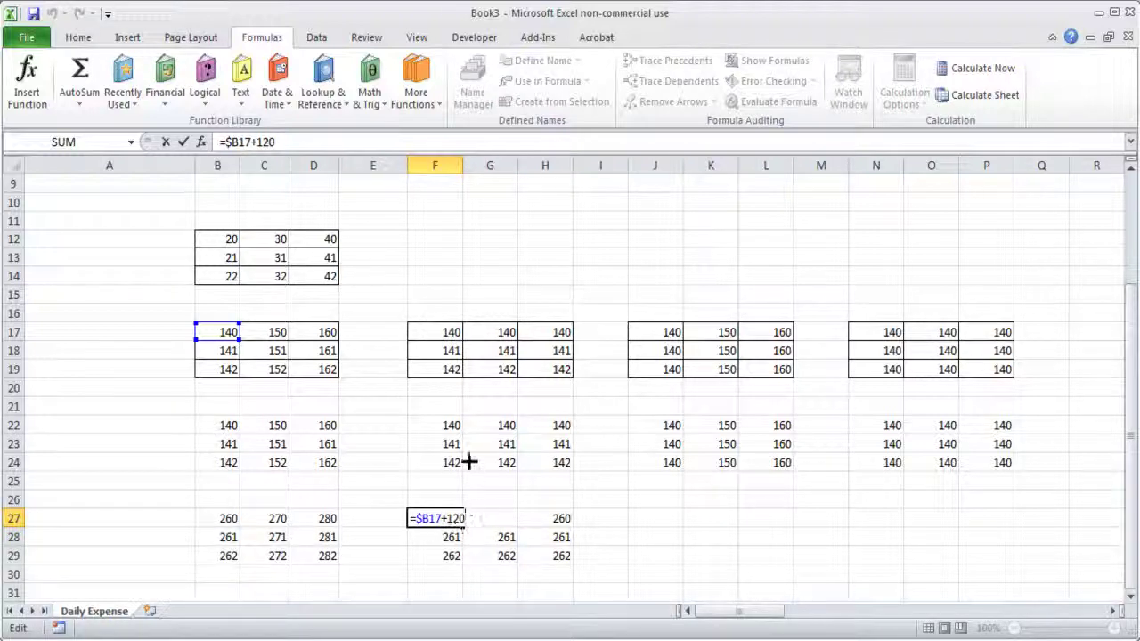
{"action": "key", "text": "Escape"}
{"action": "double_click", "coordinate": [447, 537]}
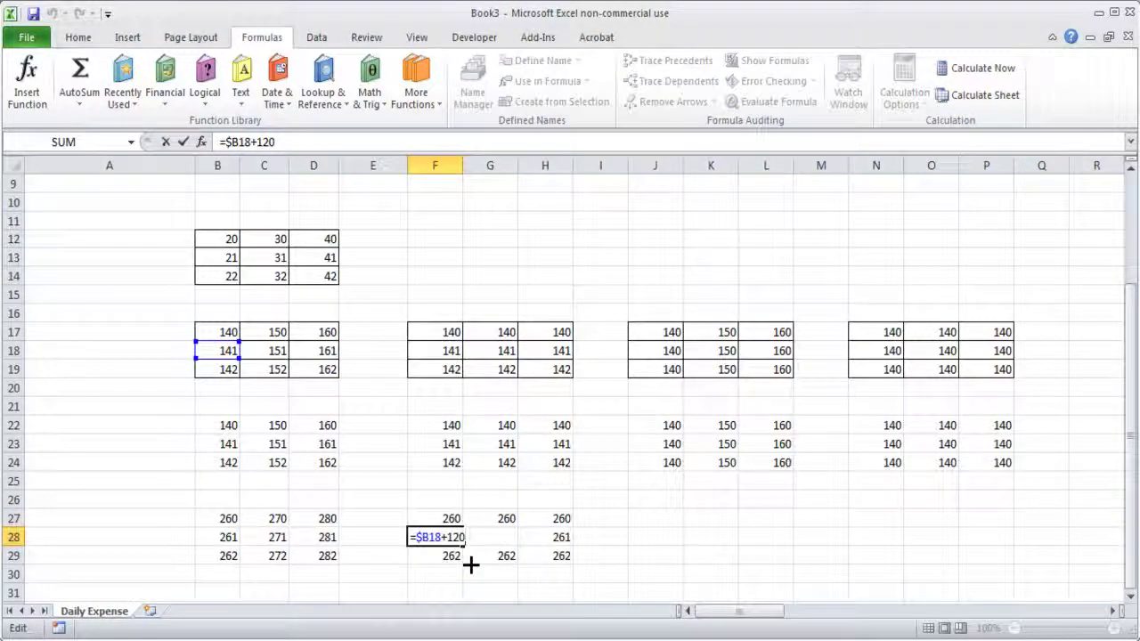
{"action": "key", "text": "Escape"}
Step: Compare the locked column and relative row in the formulas of F27 and F22, leaving both unchanged
{"action": "left_click_drag", "start_coordinate": [446, 326], "coordinate": [513, 372]}
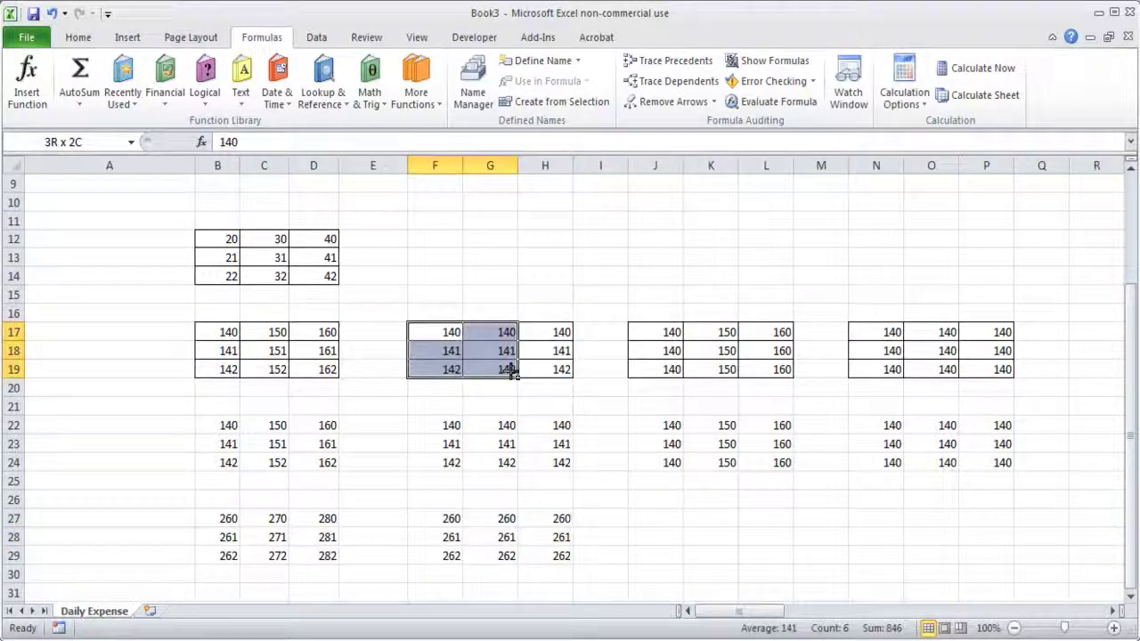
{"action": "double_click", "coordinate": [450, 518]}
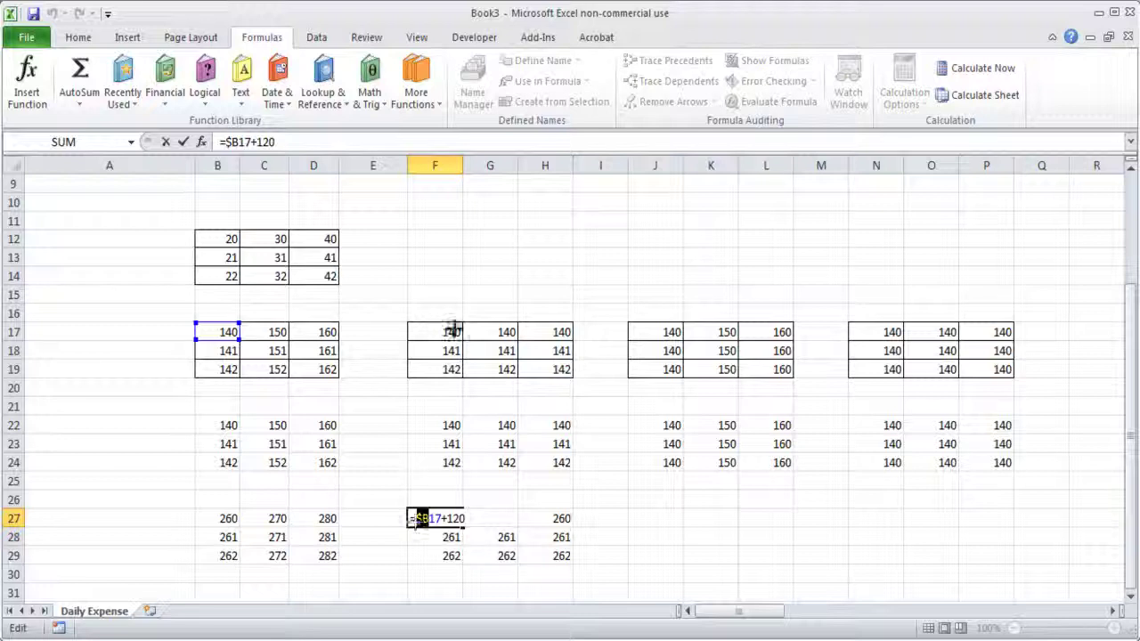
{"action": "key", "text": "Escape"}
{"action": "double_click", "coordinate": [430, 425]}
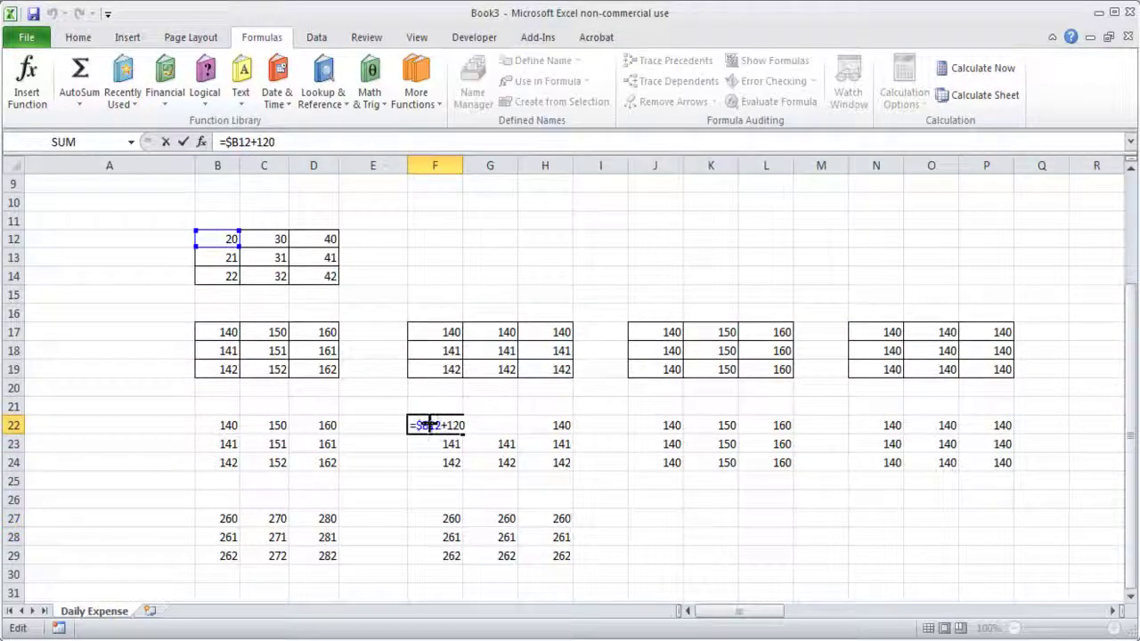
{"action": "left_click_drag", "start_coordinate": [430, 425], "coordinate": [442, 426]}
{"action": "key", "text": "Escape"}
{"action": "double_click", "coordinate": [450, 427]}
{"action": "left_click_drag", "start_coordinate": [416, 426], "coordinate": [429, 426]}
{"action": "key", "text": "Escape"}
Step: Review how the row reference changes in the formulas down F27:F29 without editing them
{"action": "left_click", "coordinate": [450, 537]}
{"action": "left_click", "coordinate": [441, 500]}
{"action": "left_click", "coordinate": [412, 518]}
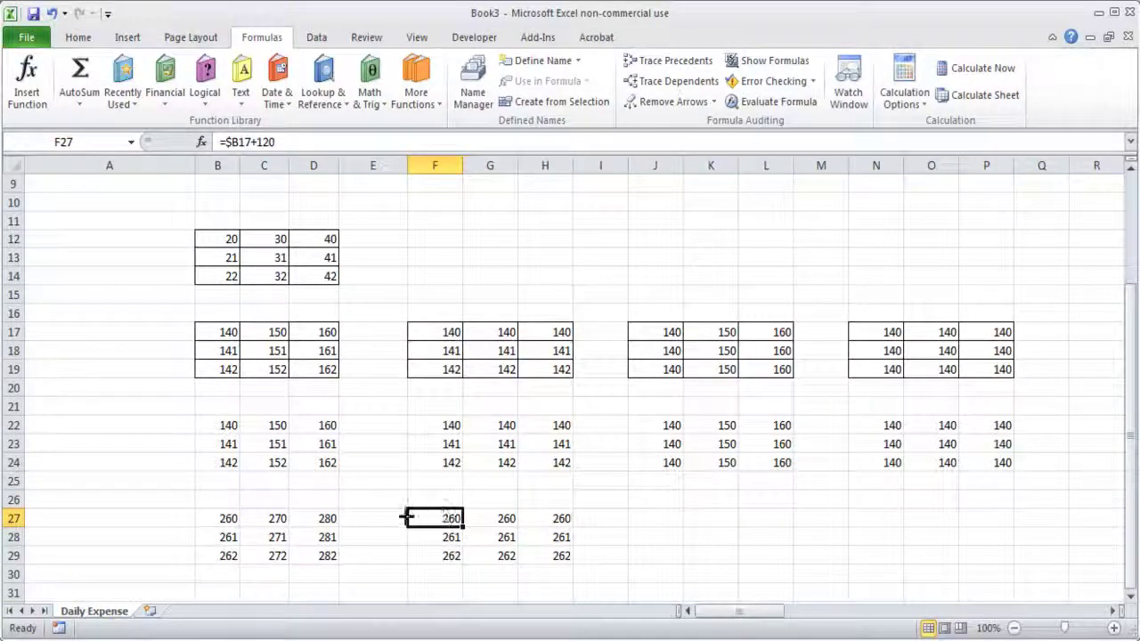
{"action": "left_click", "coordinate": [448, 537]}
{"action": "double_click", "coordinate": [454, 537]}
{"action": "key", "text": "Escape"}
{"action": "double_click", "coordinate": [456, 555]}
{"action": "key", "text": "Escape"}
Step: Copy the row-absolute block J22:L24 and paste it at J27
{"action": "left_click", "coordinate": [674, 426]}
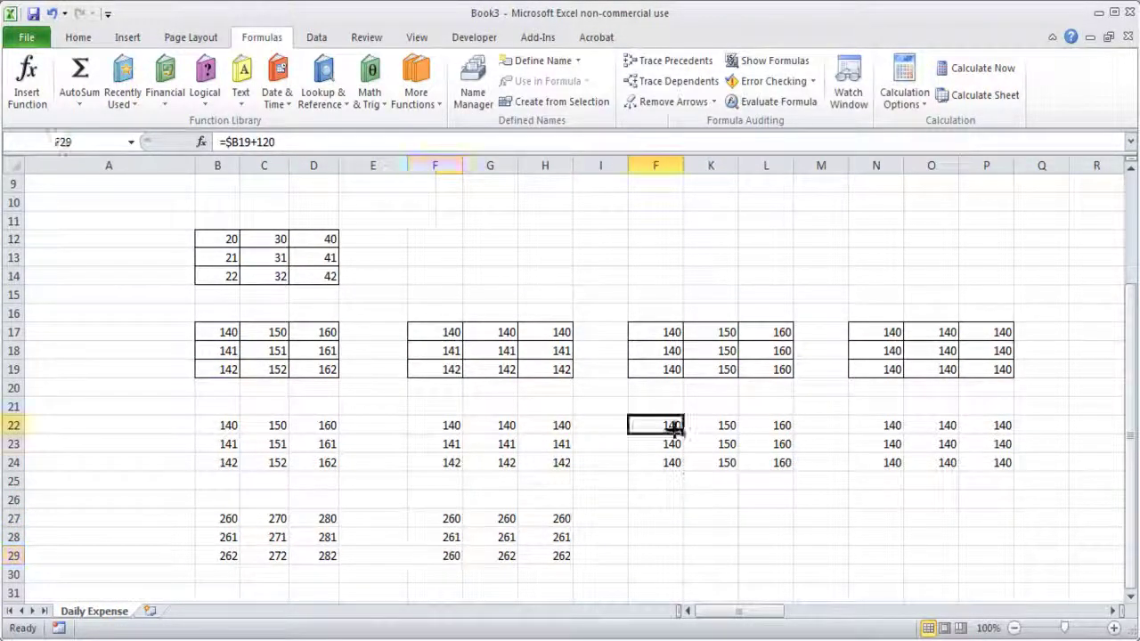
{"action": "left_click_drag", "start_coordinate": [674, 425], "coordinate": [766, 460]}
{"action": "key", "text": "ctrl+c"}
{"action": "left_click", "coordinate": [659, 520]}
{"action": "key", "text": "ctrl+v"}
{"action": "left_click", "coordinate": [732, 577]}
Step: Examine the column and row references in the pasted formulas of J27 and K27 without changing them
{"action": "left_click", "coordinate": [666, 515]}
{"action": "double_click", "coordinate": [666, 516]}
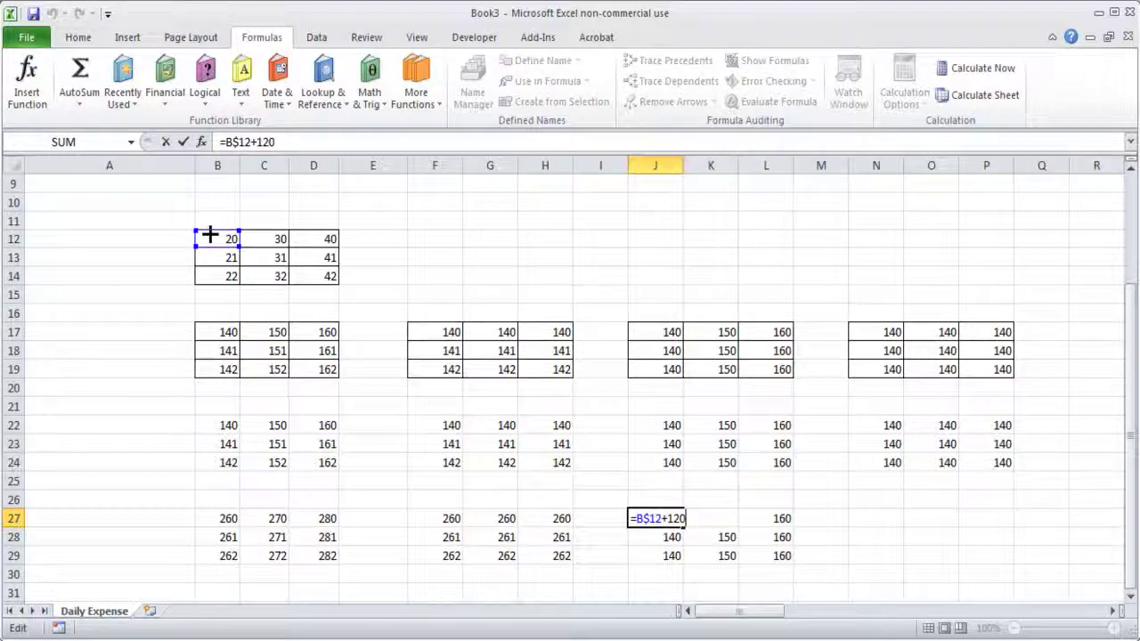
{"action": "key", "text": "Escape"}
{"action": "left_click", "coordinate": [719, 517]}
{"action": "double_click", "coordinate": [719, 518]}
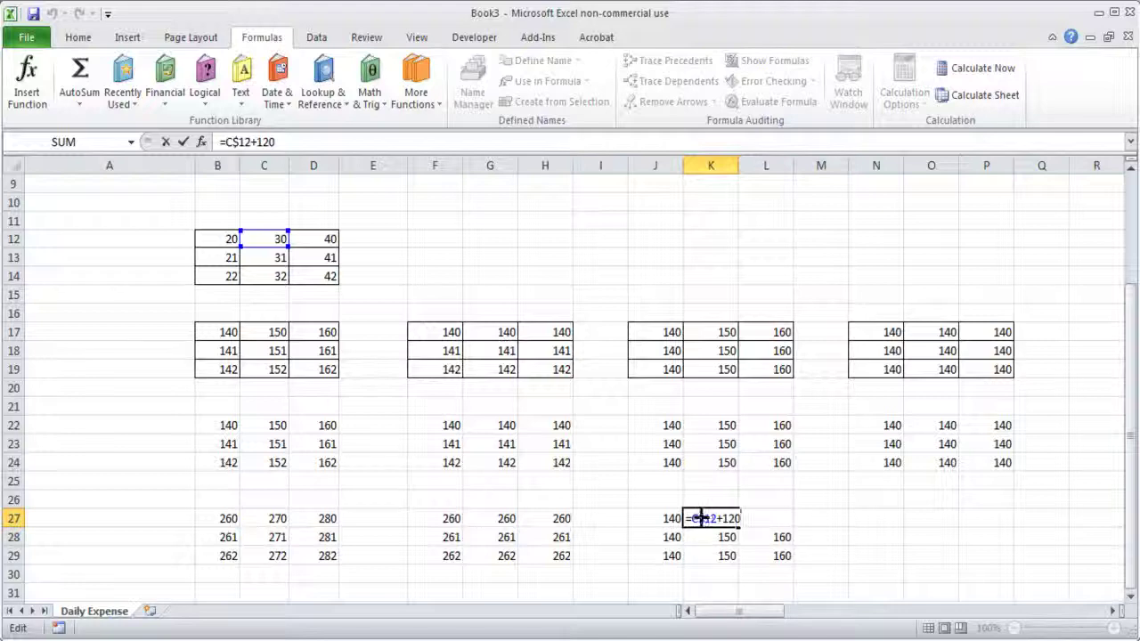
{"action": "key", "text": "Escape"}
{"action": "left_click_drag", "start_coordinate": [722, 527], "coordinate": [787, 462]}
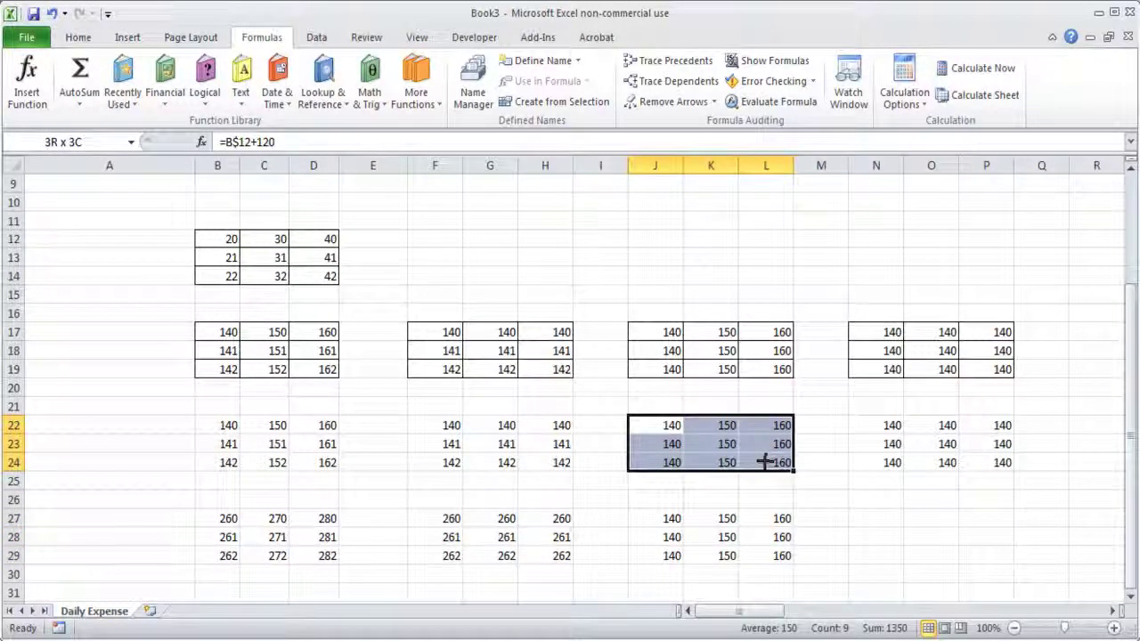
{"action": "double_click", "coordinate": [718, 519]}
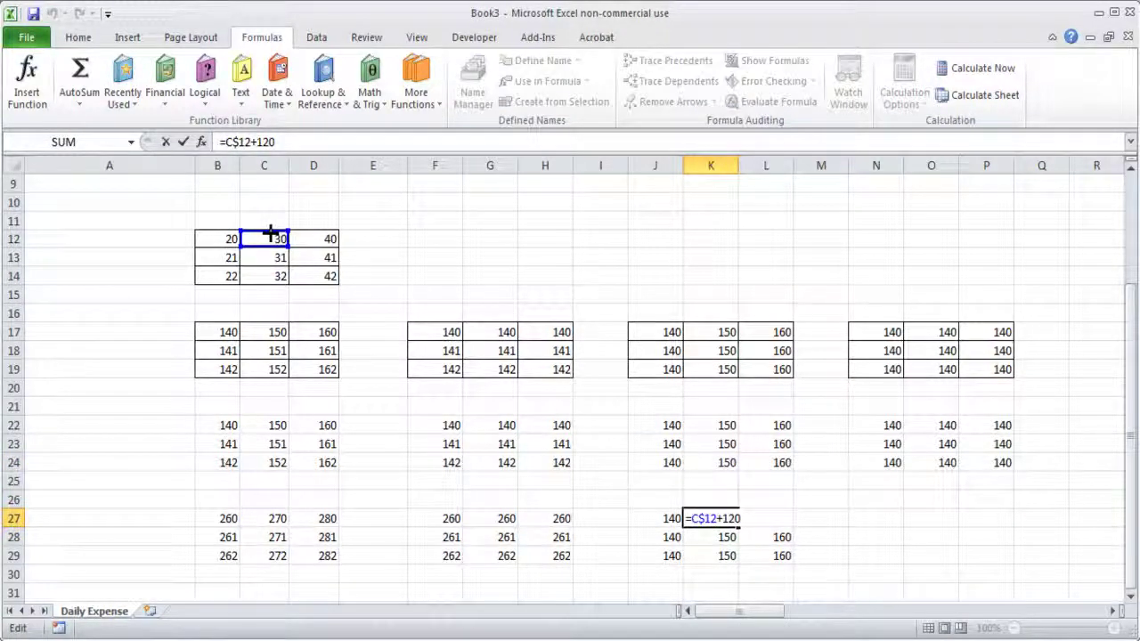
{"action": "key", "text": "Escape"}
Step: Copy the fully absolute block N22:P24 and paste it at N27
{"action": "left_click", "coordinate": [890, 426]}
{"action": "left_click_drag", "start_coordinate": [890, 426], "coordinate": [961, 465]}
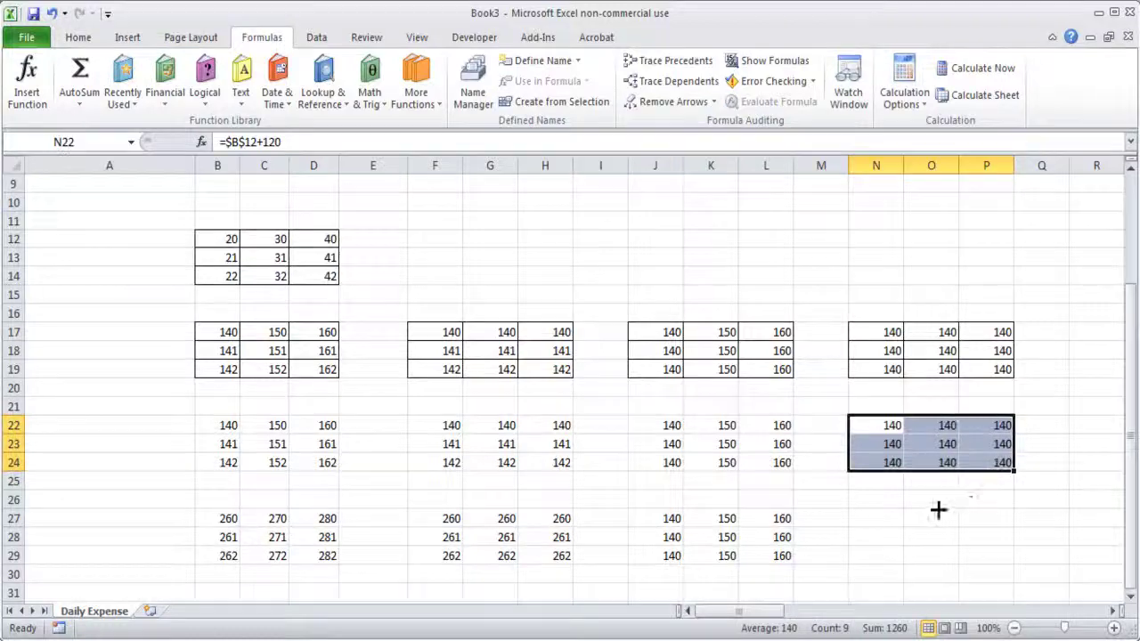
{"action": "key", "text": "ctrl+c"}
{"action": "left_click", "coordinate": [890, 516]}
{"action": "key", "text": "ctrl+v"}
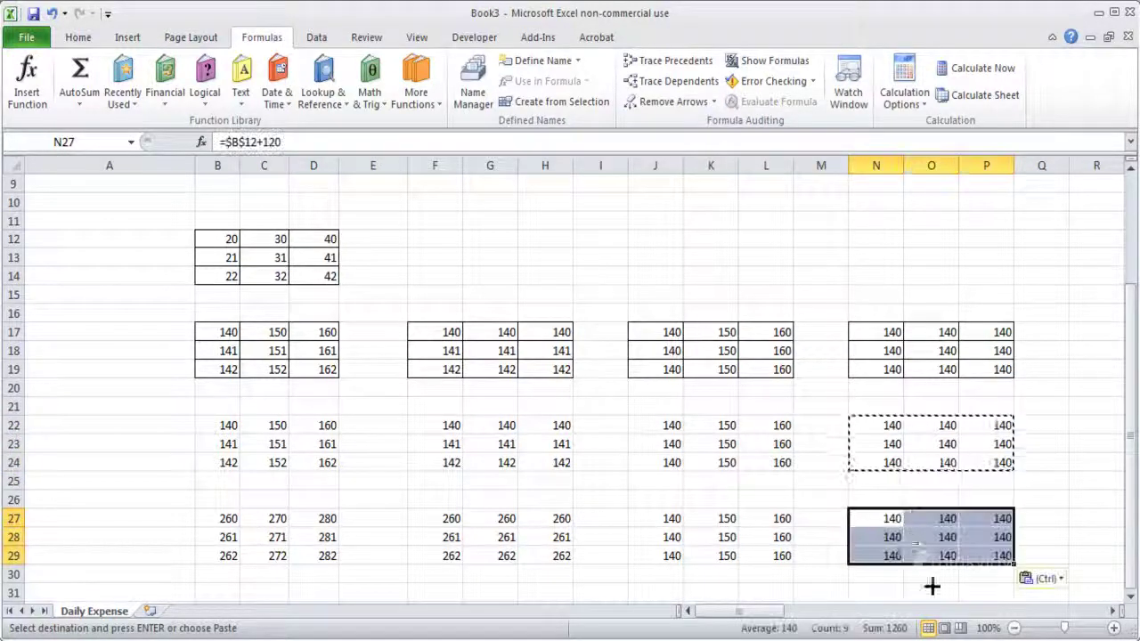
Step: Examine the absolute references in the pasted formulas of N27 and O27, leaving the block N27:P29 unchanged
{"action": "double_click", "coordinate": [888, 524]}
{"action": "key", "text": "Escape"}
{"action": "double_click", "coordinate": [934, 517]}
{"action": "key", "text": "Escape"}
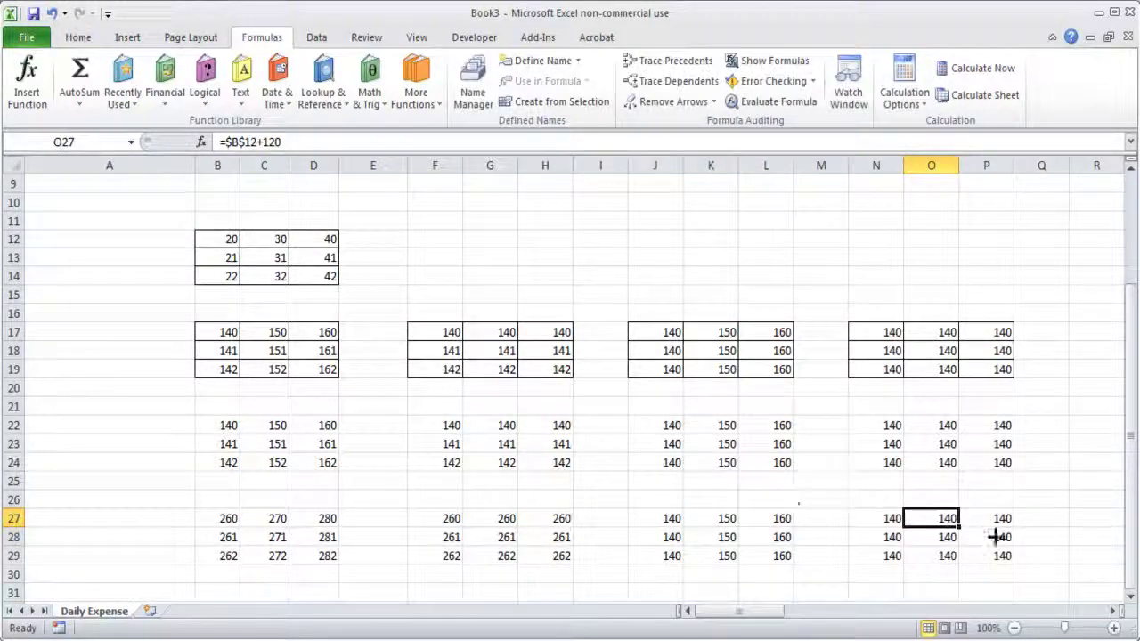
{"action": "left_click_drag", "start_coordinate": [887, 514], "coordinate": [986, 552]}
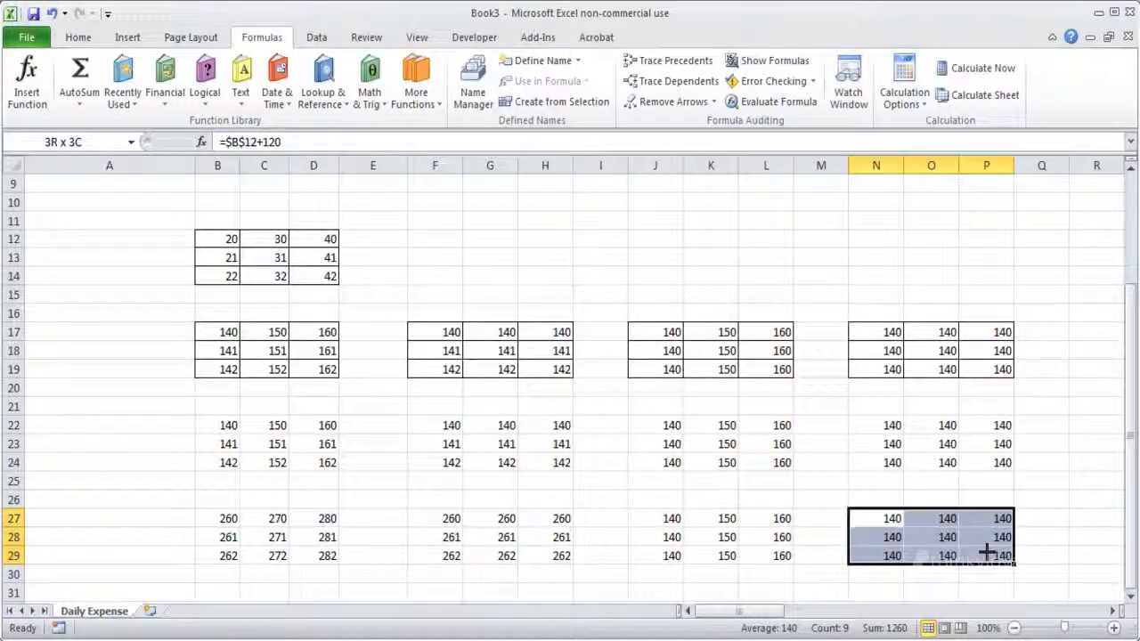
{"action": "scroll", "coordinate": [837, 463], "scroll_direction": "down", "scroll_amount": 1}
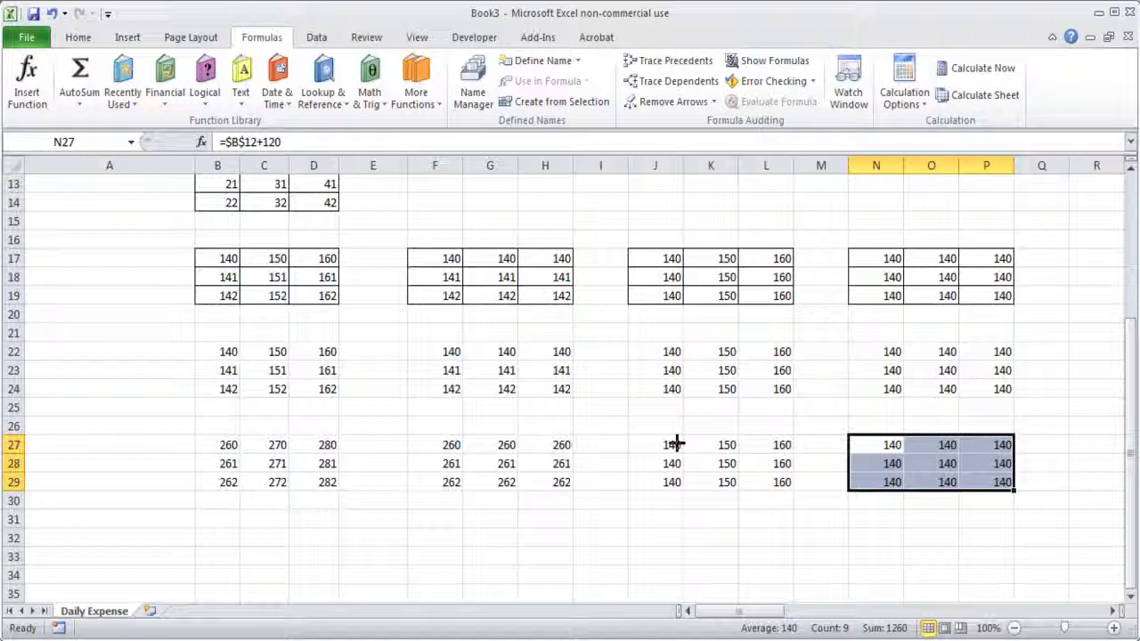
{"action": "scroll", "coordinate": [482, 396], "scroll_direction": "up", "scroll_amount": 3}
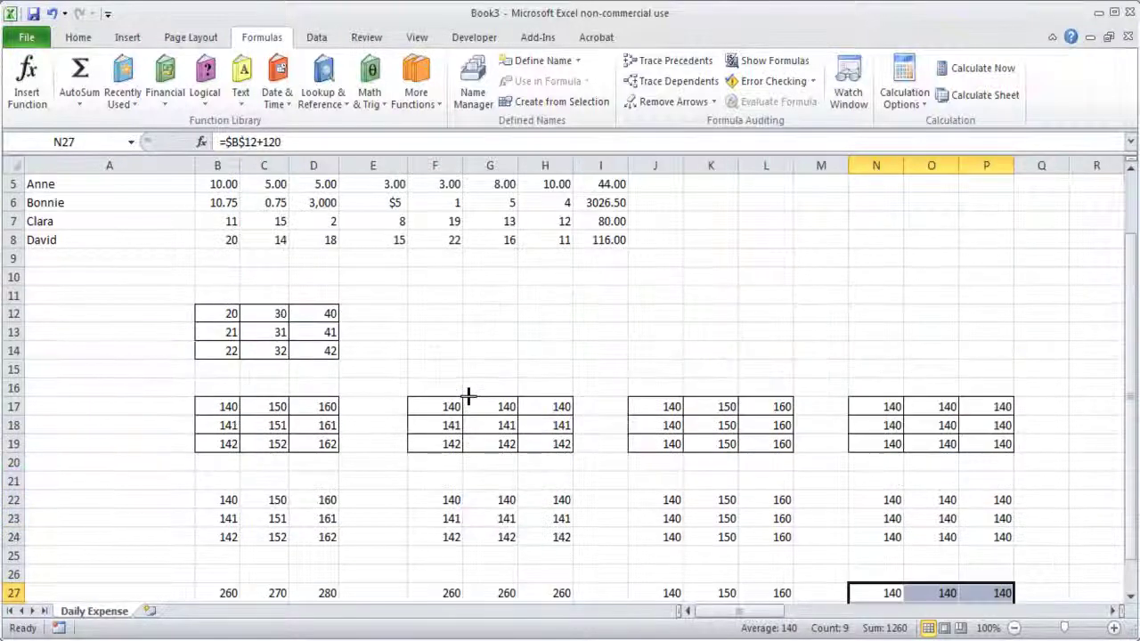
{"action": "scroll", "coordinate": [468, 396], "scroll_direction": "down", "scroll_amount": 1}
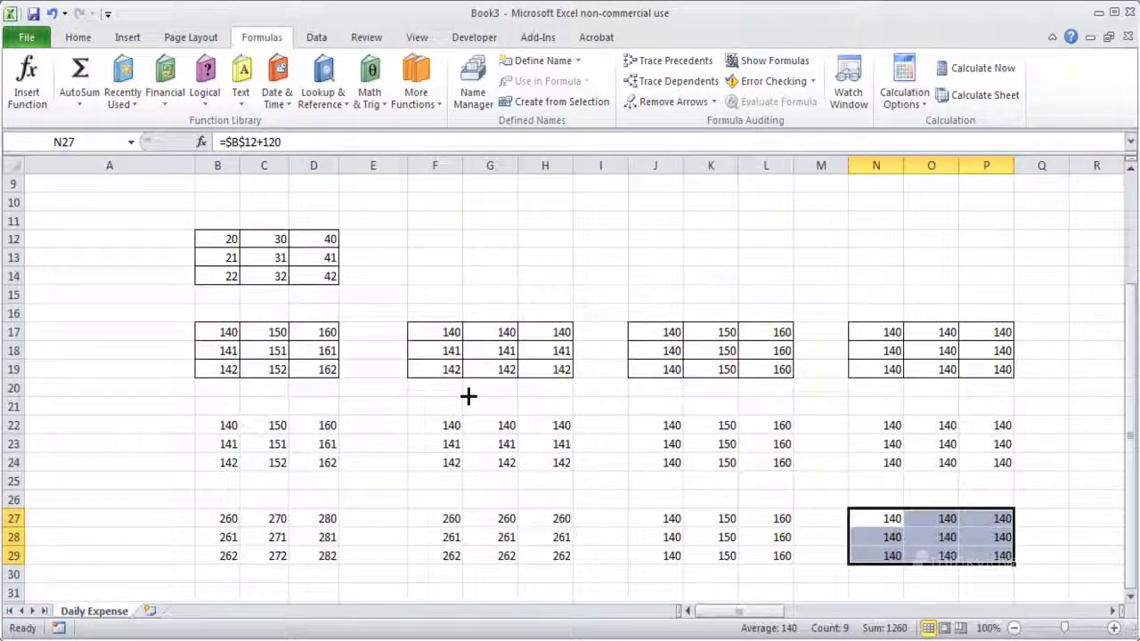
{"action": "scroll", "coordinate": [468, 396], "scroll_direction": "down", "scroll_amount": 1}
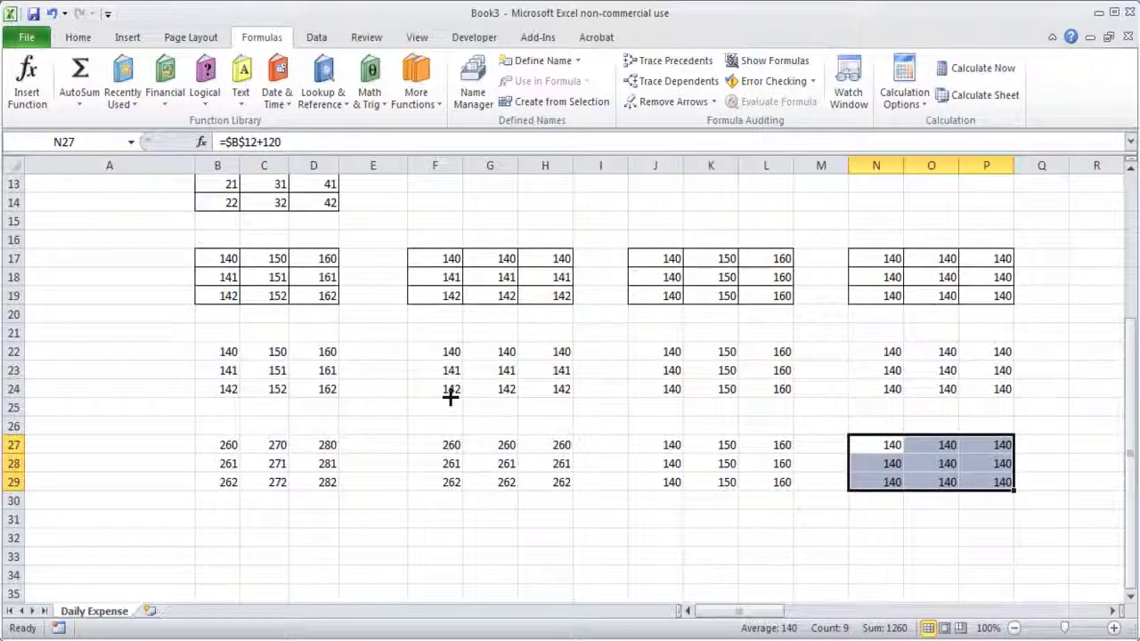
Step: Copy the relative block B22:D24 and paste it over B27:D29
{"action": "left_click", "coordinate": [218, 354]}
{"action": "left_click", "coordinate": [394, 445]}
{"action": "left_click_drag", "start_coordinate": [223, 354], "coordinate": [318, 396]}
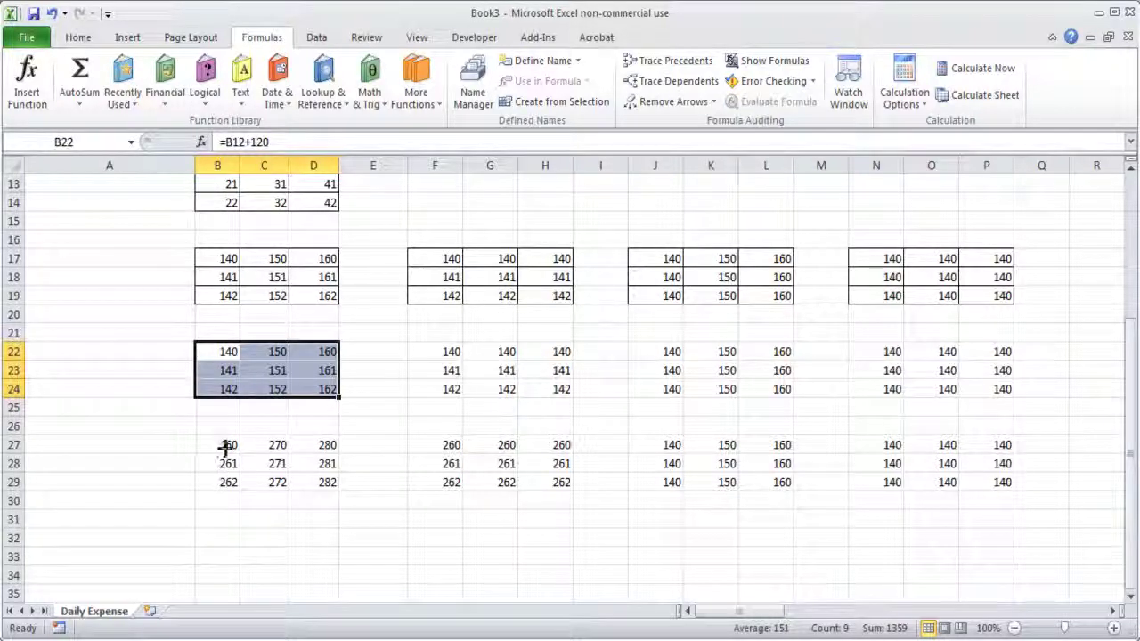
{"action": "key", "text": "ctrl+c"}
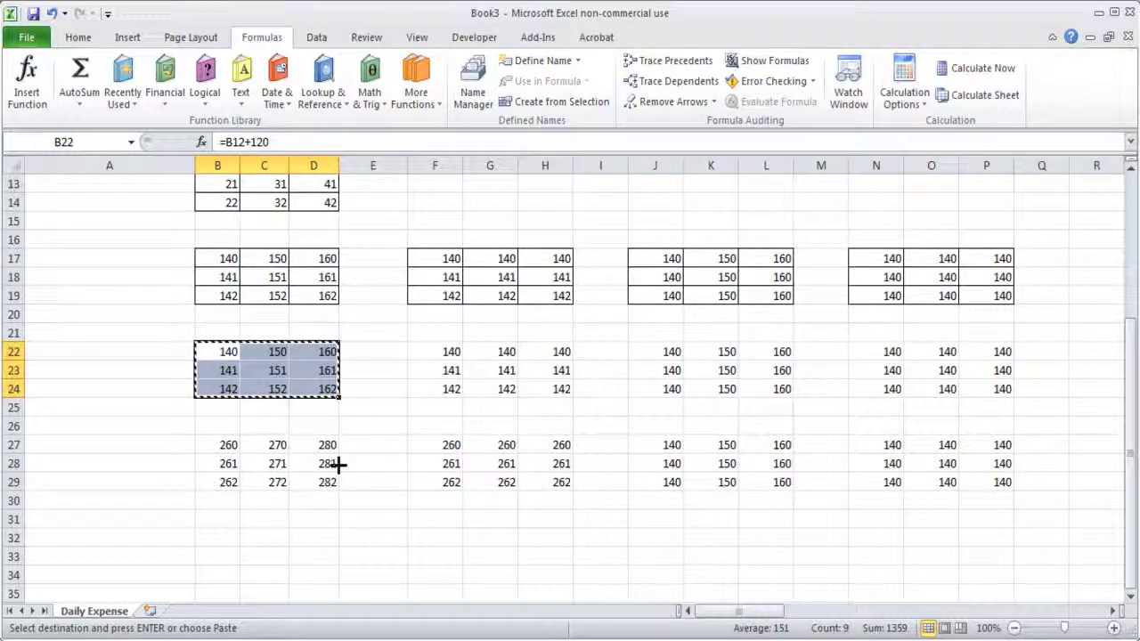
{"action": "left_click", "coordinate": [229, 444]}
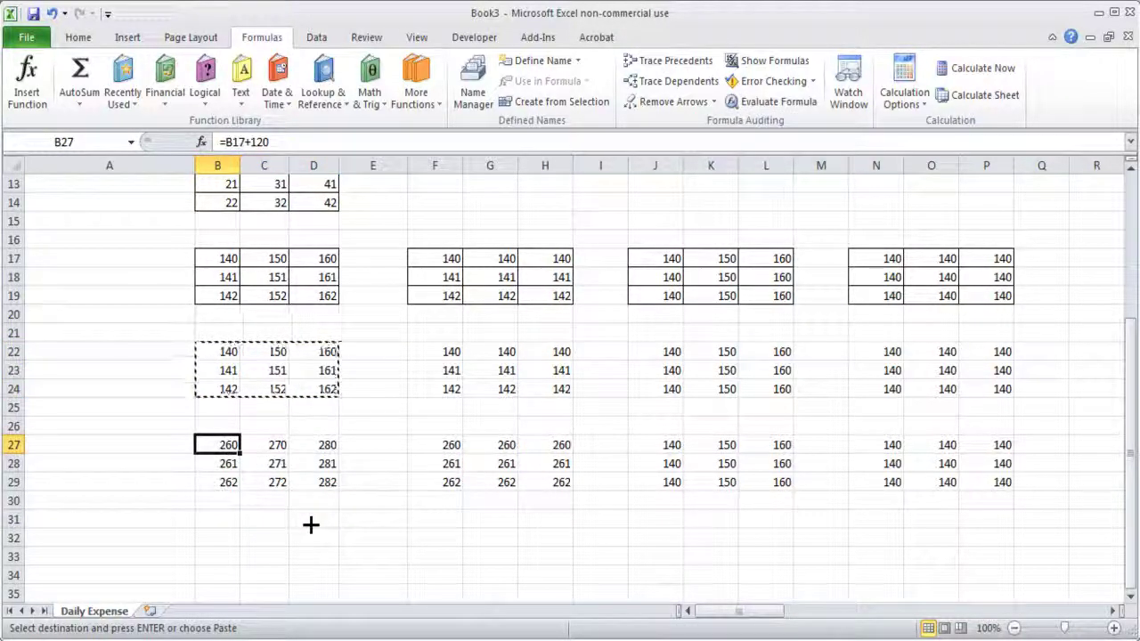
{"action": "key", "text": "ctrl+v"}
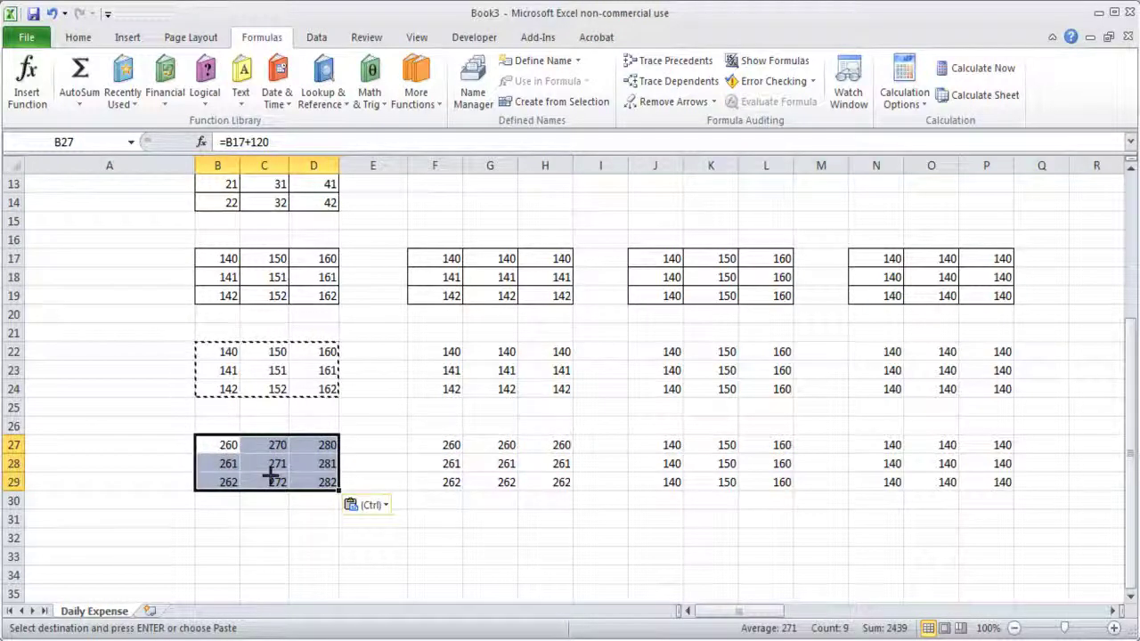
Step: Change the paste option of the block pasted at B27 to Values
{"action": "left_click", "coordinate": [224, 447]}
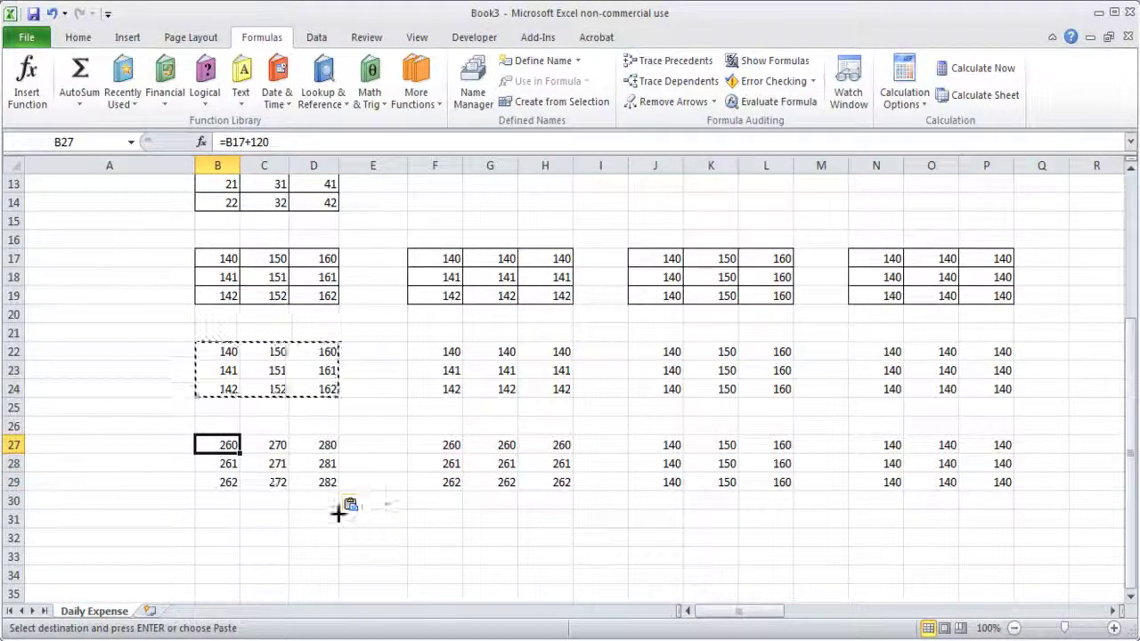
{"action": "left_click", "coordinate": [386, 505]}
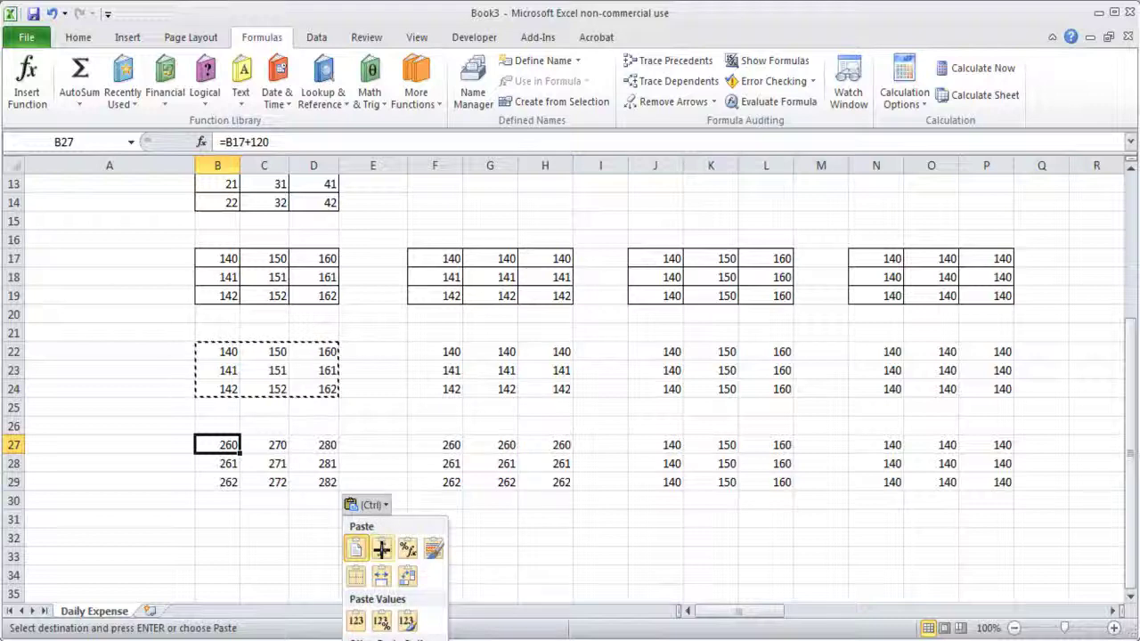
{"action": "left_click", "coordinate": [659, 500]}
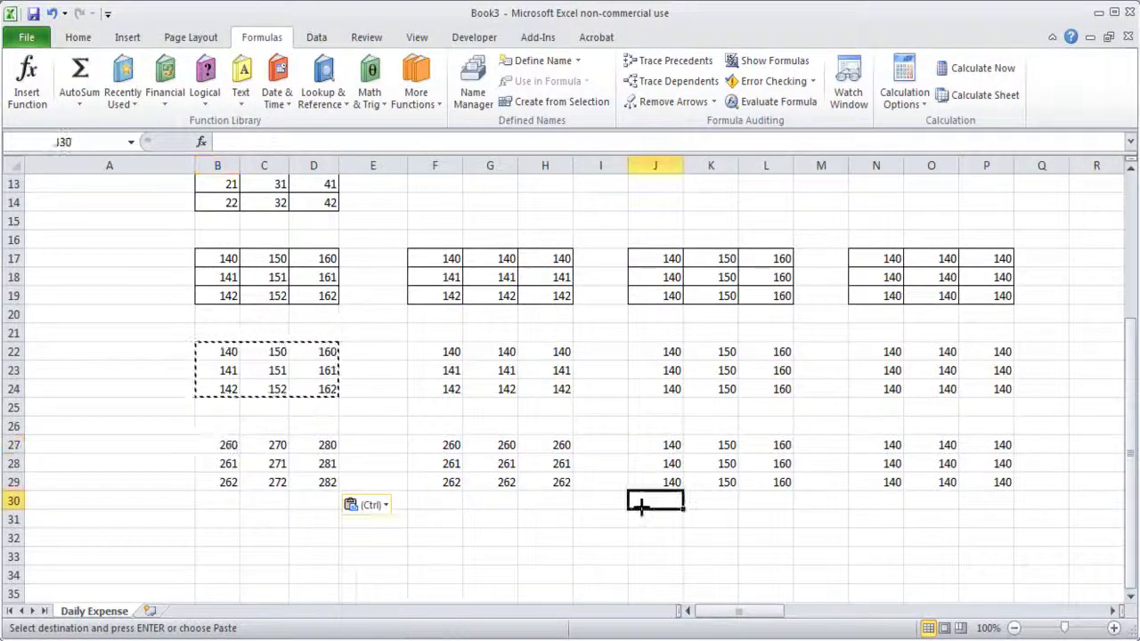
{"action": "scroll", "coordinate": [633, 508], "scroll_direction": "down", "scroll_amount": 3}
{"action": "left_click", "coordinate": [374, 357]}
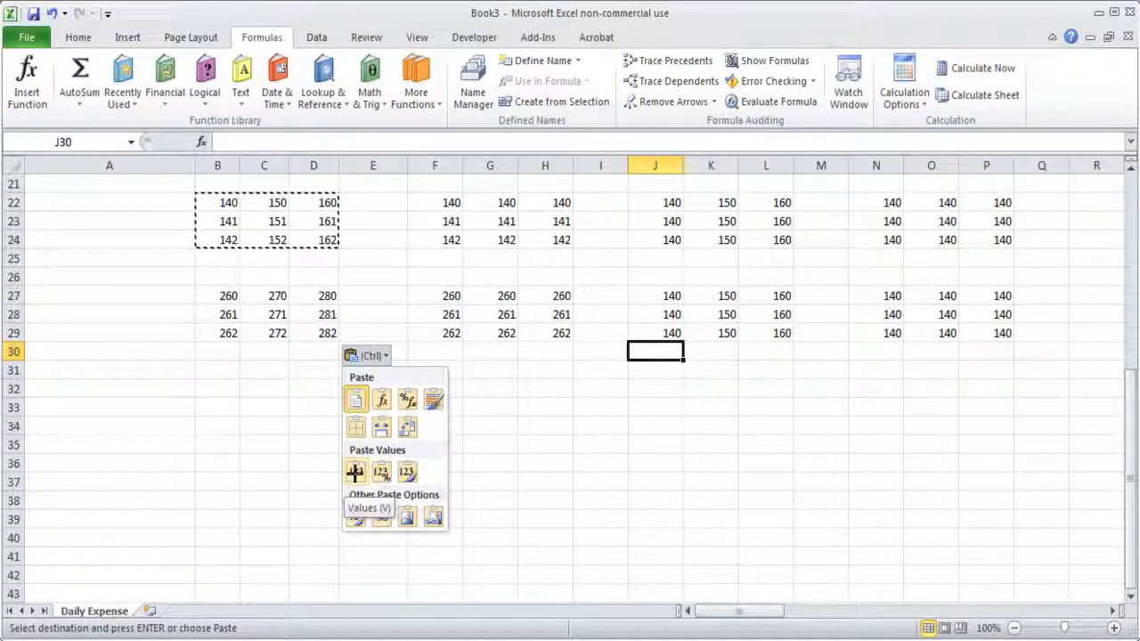
{"action": "left_click", "coordinate": [355, 473]}
{"action": "scroll", "coordinate": [355, 473], "scroll_direction": "up", "scroll_amount": 1}
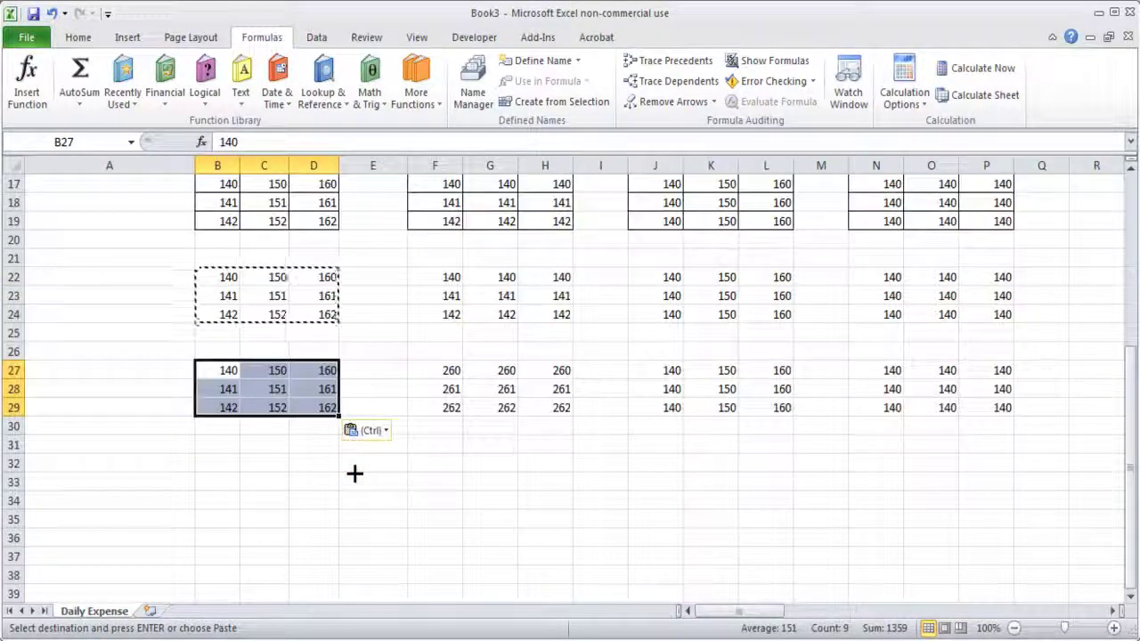
Step: Compare the contents of the pasted cells B27 and C27 with the original formula in B22, and end the copy mode
{"action": "left_click", "coordinate": [272, 502]}
{"action": "left_click", "coordinate": [223, 369]}
{"action": "left_click", "coordinate": [269, 406]}
{"action": "left_click", "coordinate": [269, 370]}
{"action": "left_click", "coordinate": [227, 370]}
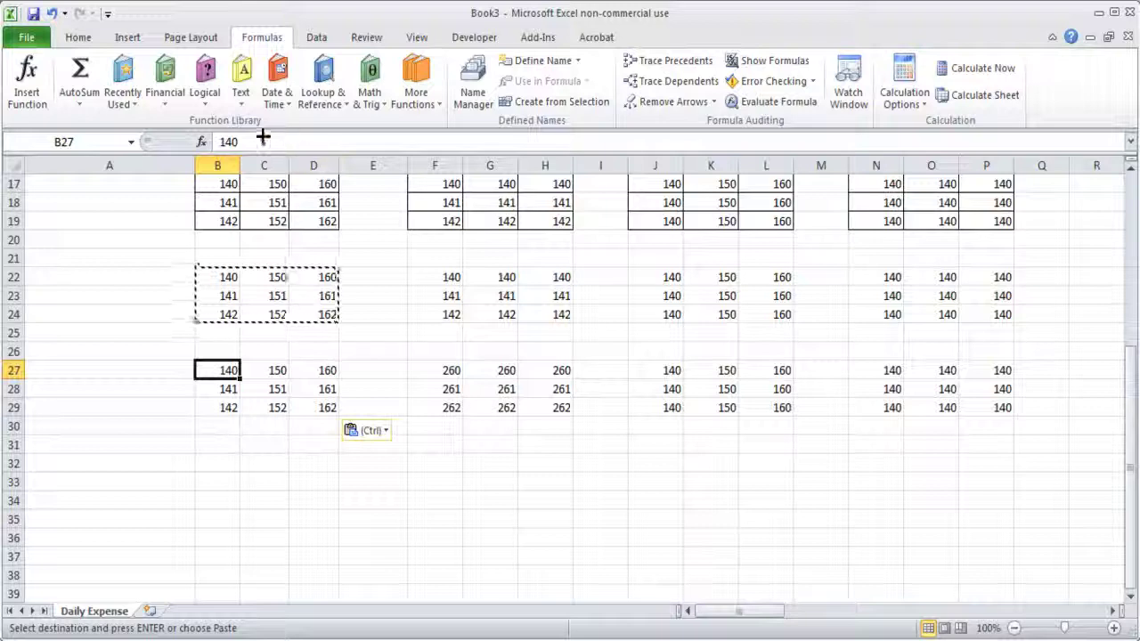
{"action": "left_click", "coordinate": [271, 369]}
{"action": "left_click", "coordinate": [219, 272]}
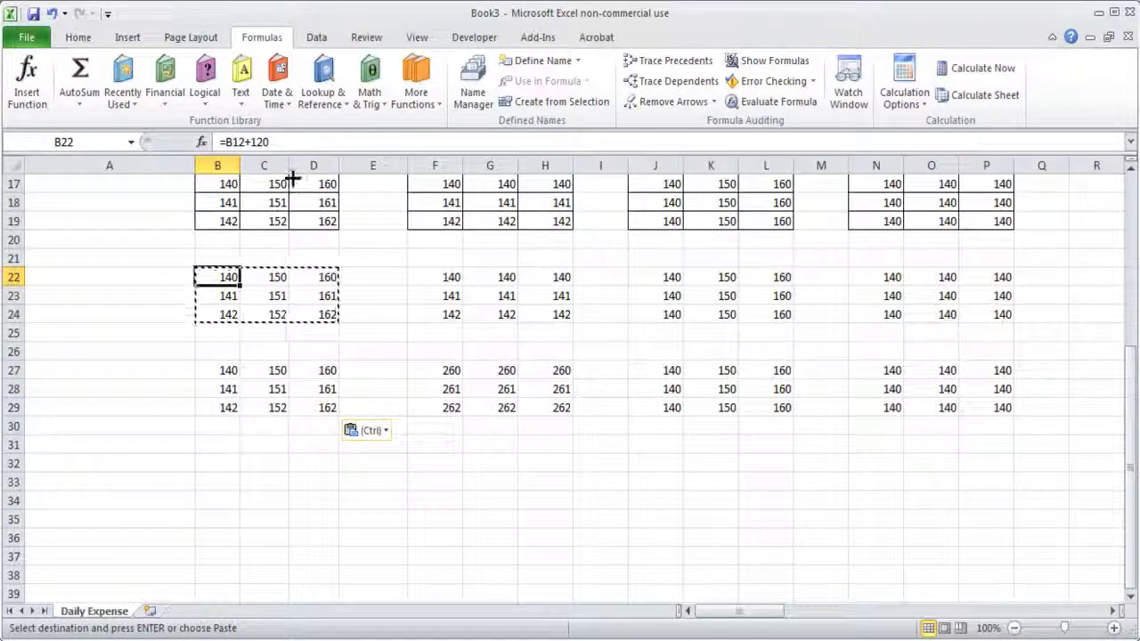
{"action": "left_click", "coordinate": [223, 372]}
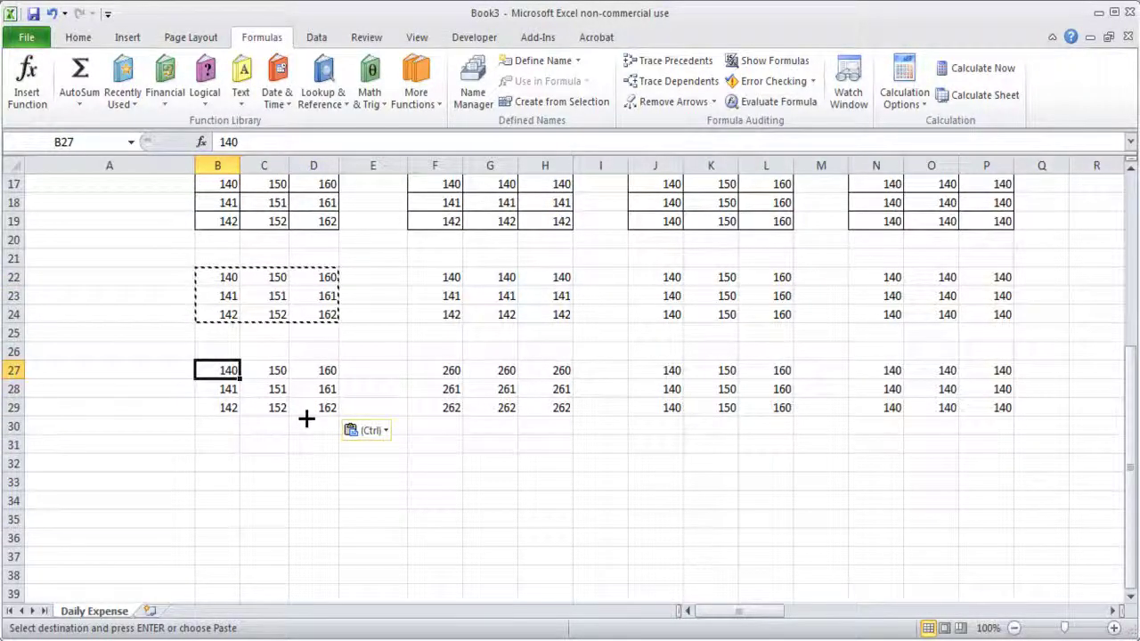
{"action": "key", "text": "Escape"}
{"action": "left_click", "coordinate": [372, 496]}
Step: Copy the block B22:D24 and paste only its values at B32
{"action": "left_click", "coordinate": [222, 277]}
{"action": "left_click_drag", "start_coordinate": [223, 277], "coordinate": [329, 323]}
{"action": "left_click", "coordinate": [267, 428]}
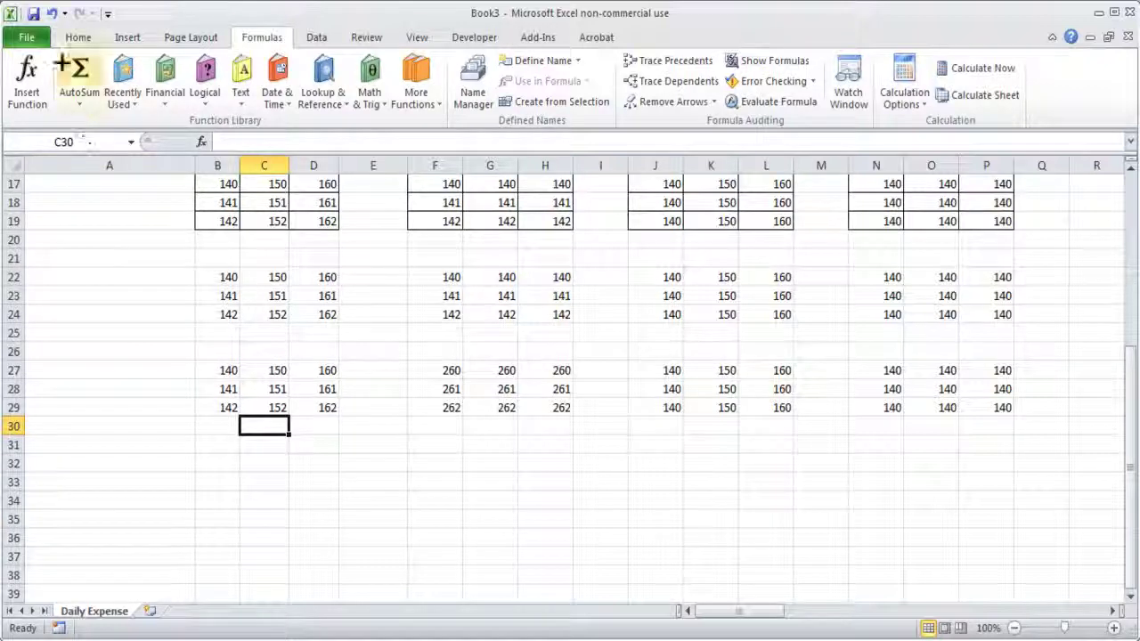
{"action": "left_click", "coordinate": [78, 36]}
{"action": "left_click_drag", "start_coordinate": [216, 272], "coordinate": [320, 314]}
{"action": "key", "text": "ctrl+c"}
{"action": "left_click", "coordinate": [223, 449]}
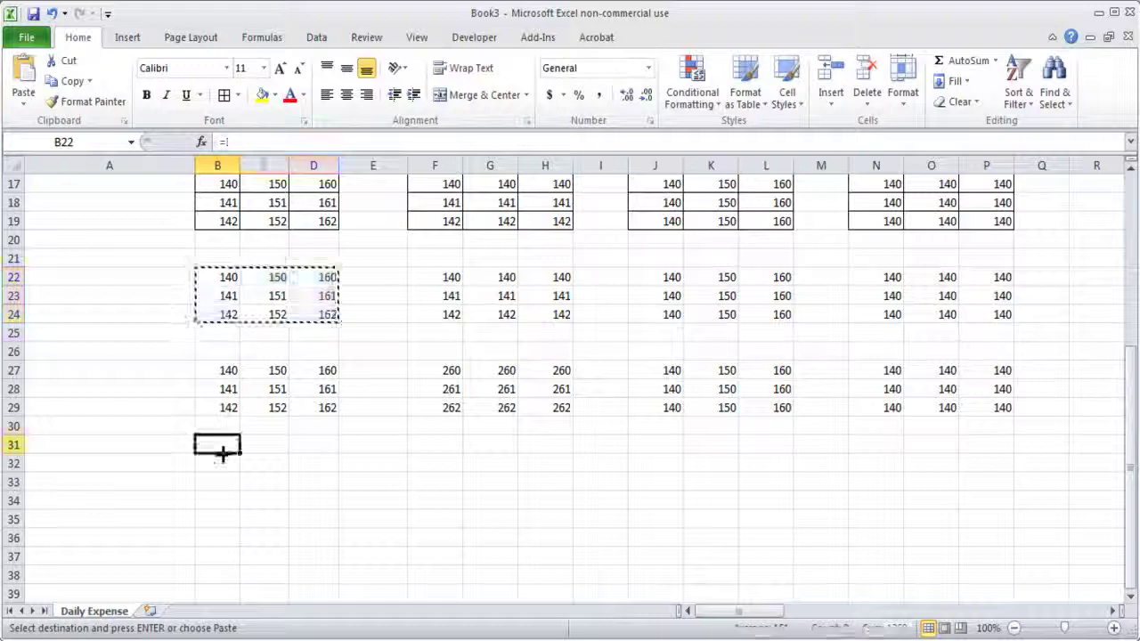
{"action": "left_click", "coordinate": [224, 463]}
{"action": "left_click", "coordinate": [24, 98]}
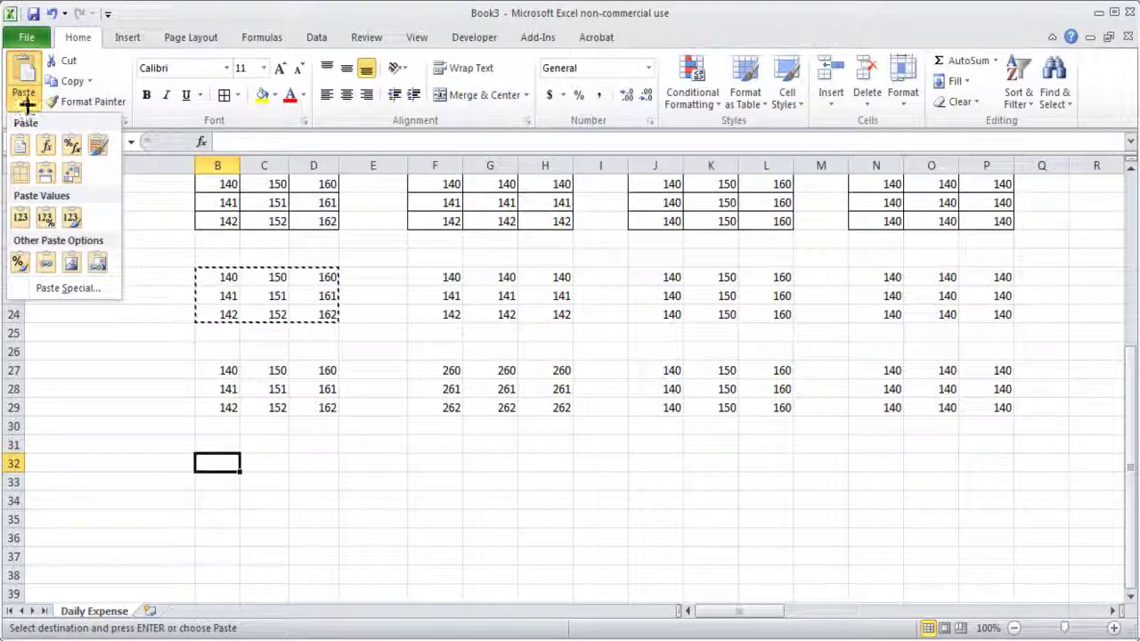
{"action": "left_click", "coordinate": [21, 217]}
{"action": "left_click", "coordinate": [264, 557]}
{"action": "left_click_drag", "start_coordinate": [223, 463], "coordinate": [326, 490]}
{"action": "left_click_drag", "start_coordinate": [218, 370], "coordinate": [308, 401]}
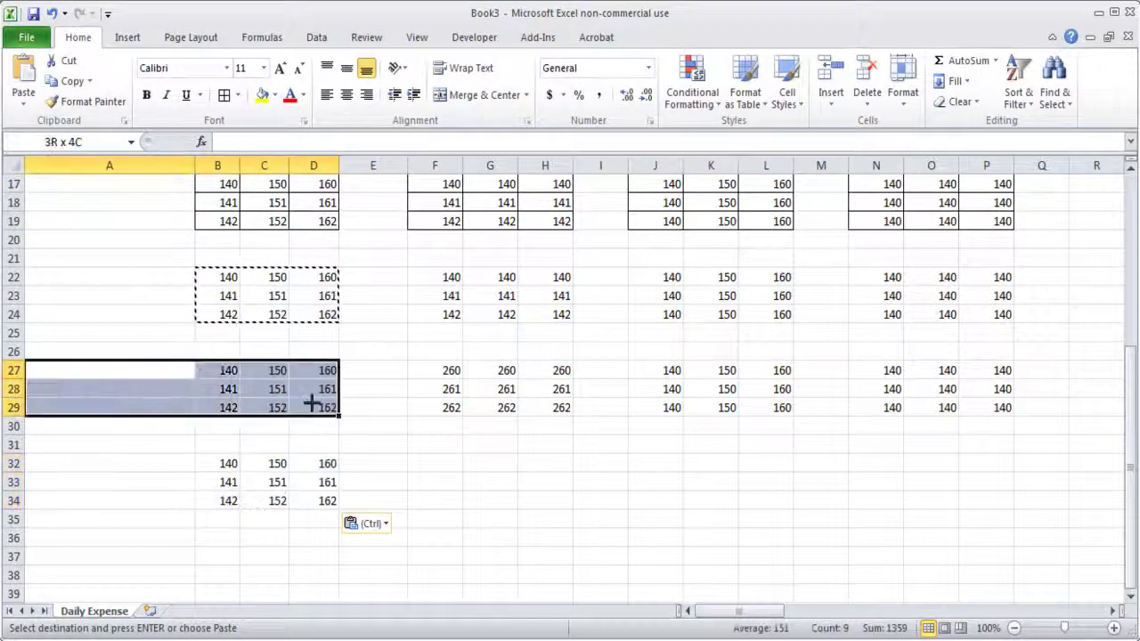
Step: Clear the pasted values from B32:D34
{"action": "left_click", "coordinate": [359, 440]}
{"action": "left_click_drag", "start_coordinate": [227, 464], "coordinate": [322, 501]}
{"action": "key", "text": "Delete"}
Step: Copy the block B22:D24 and paste it with its formulas at B32
{"action": "left_click_drag", "start_coordinate": [229, 285], "coordinate": [312, 310]}
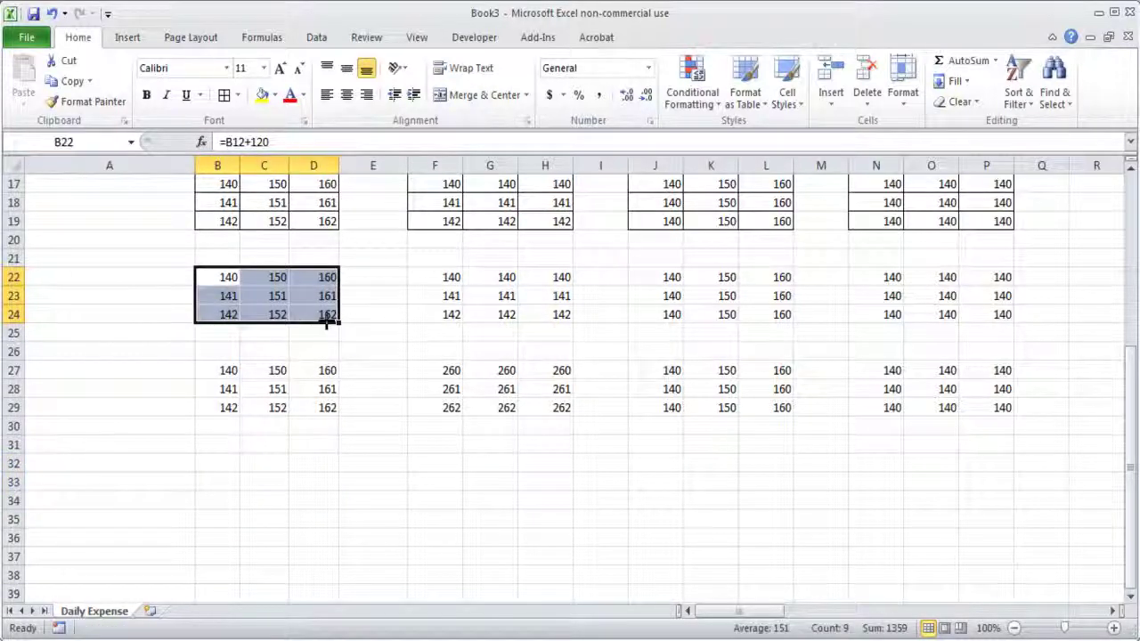
{"action": "key", "text": "ctrl+c"}
{"action": "left_click", "coordinate": [232, 461]}
{"action": "key", "text": "ctrl+v"}
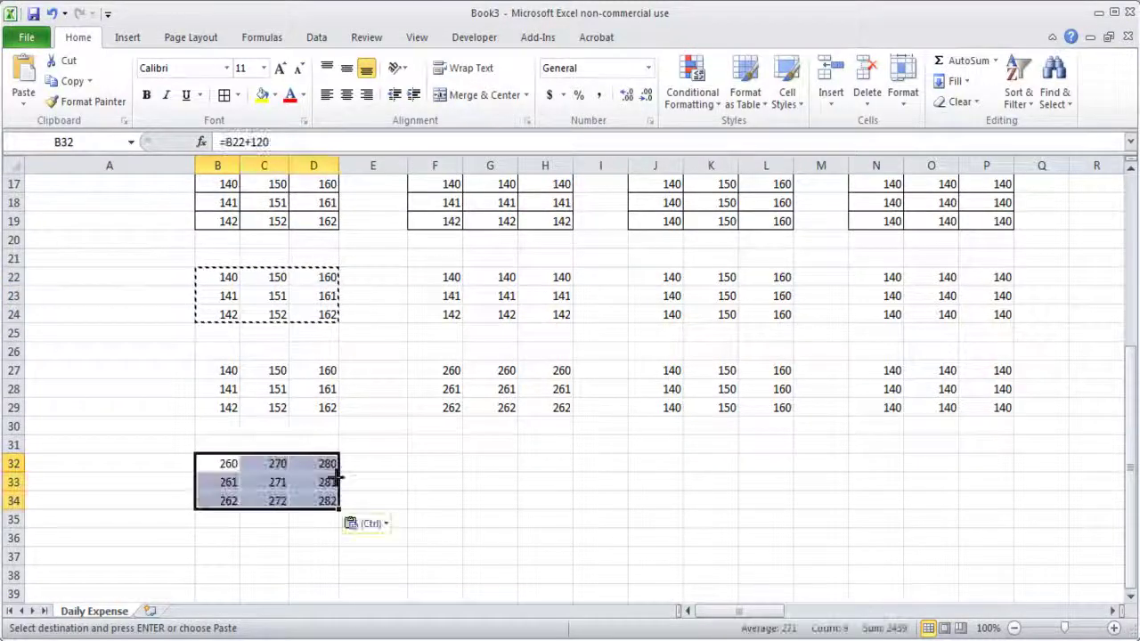
Step: Examine the relative references in the pasted formulas of B32 and B33, leaving the block B32:D34 unchanged
{"action": "left_click", "coordinate": [223, 482]}
{"action": "double_click", "coordinate": [222, 464]}
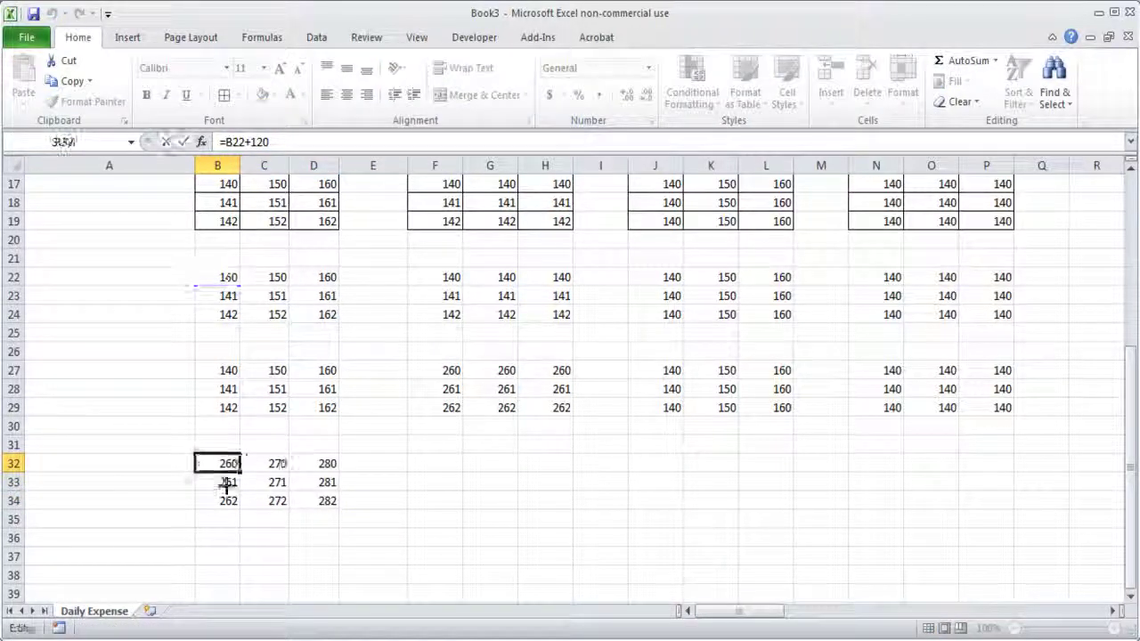
{"action": "double_click", "coordinate": [226, 482]}
{"action": "key", "text": "Escape"}
{"action": "key", "text": "Right"}
{"action": "key", "text": "Right"}
{"action": "key", "text": "Right"}
{"action": "key", "text": "Right"}
{"action": "key", "text": "Down"}
{"action": "left_click_drag", "start_coordinate": [229, 463], "coordinate": [326, 505]}
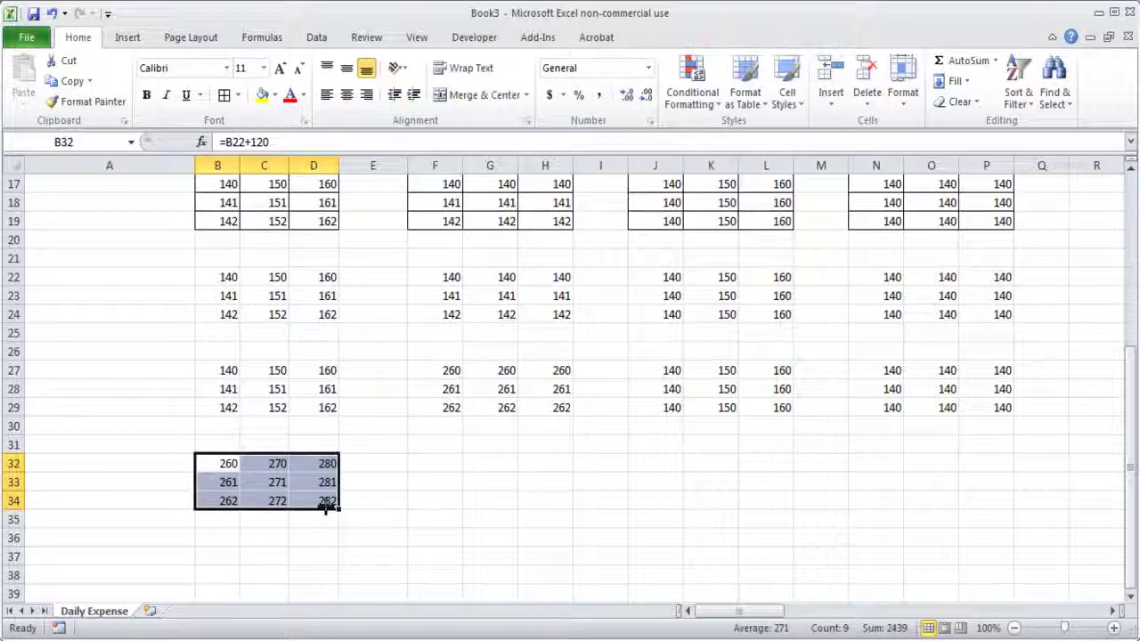
{"action": "scroll", "coordinate": [326, 504], "scroll_direction": "up", "scroll_amount": 6}
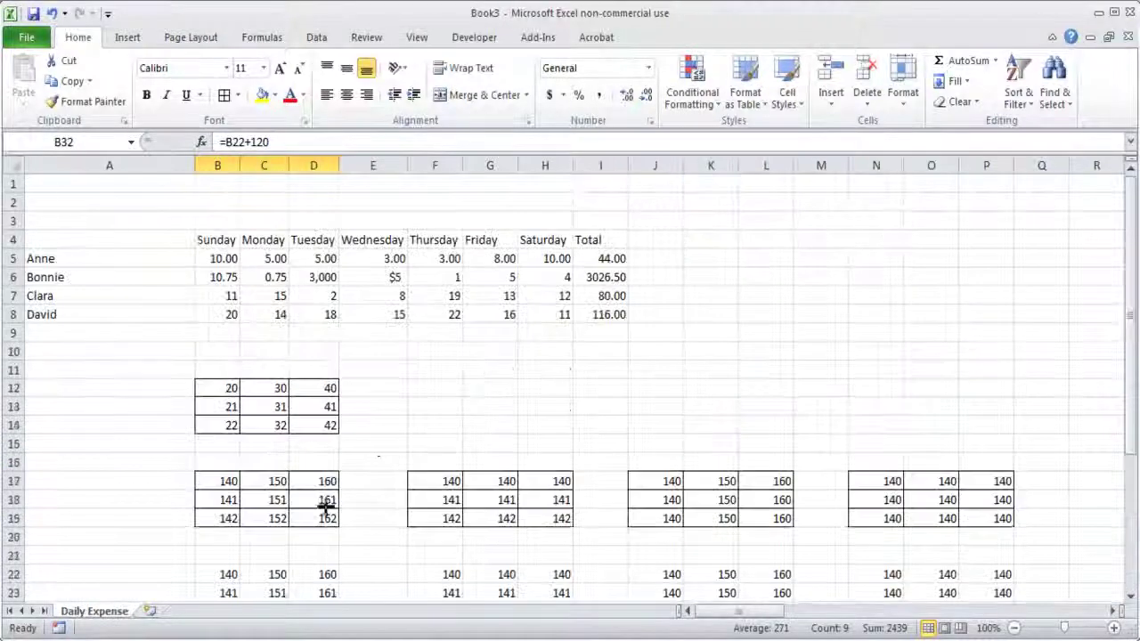
{"action": "scroll", "coordinate": [437, 420], "scroll_direction": "down", "scroll_amount": 3}
{"action": "scroll", "coordinate": [437, 420], "scroll_direction": "up", "scroll_amount": 3}
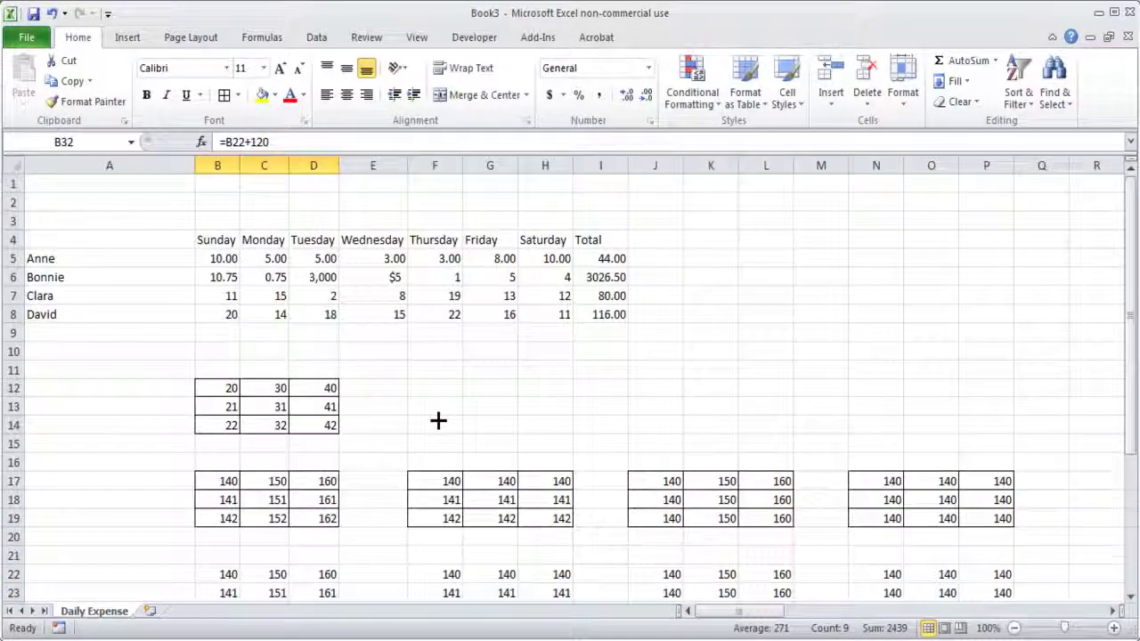